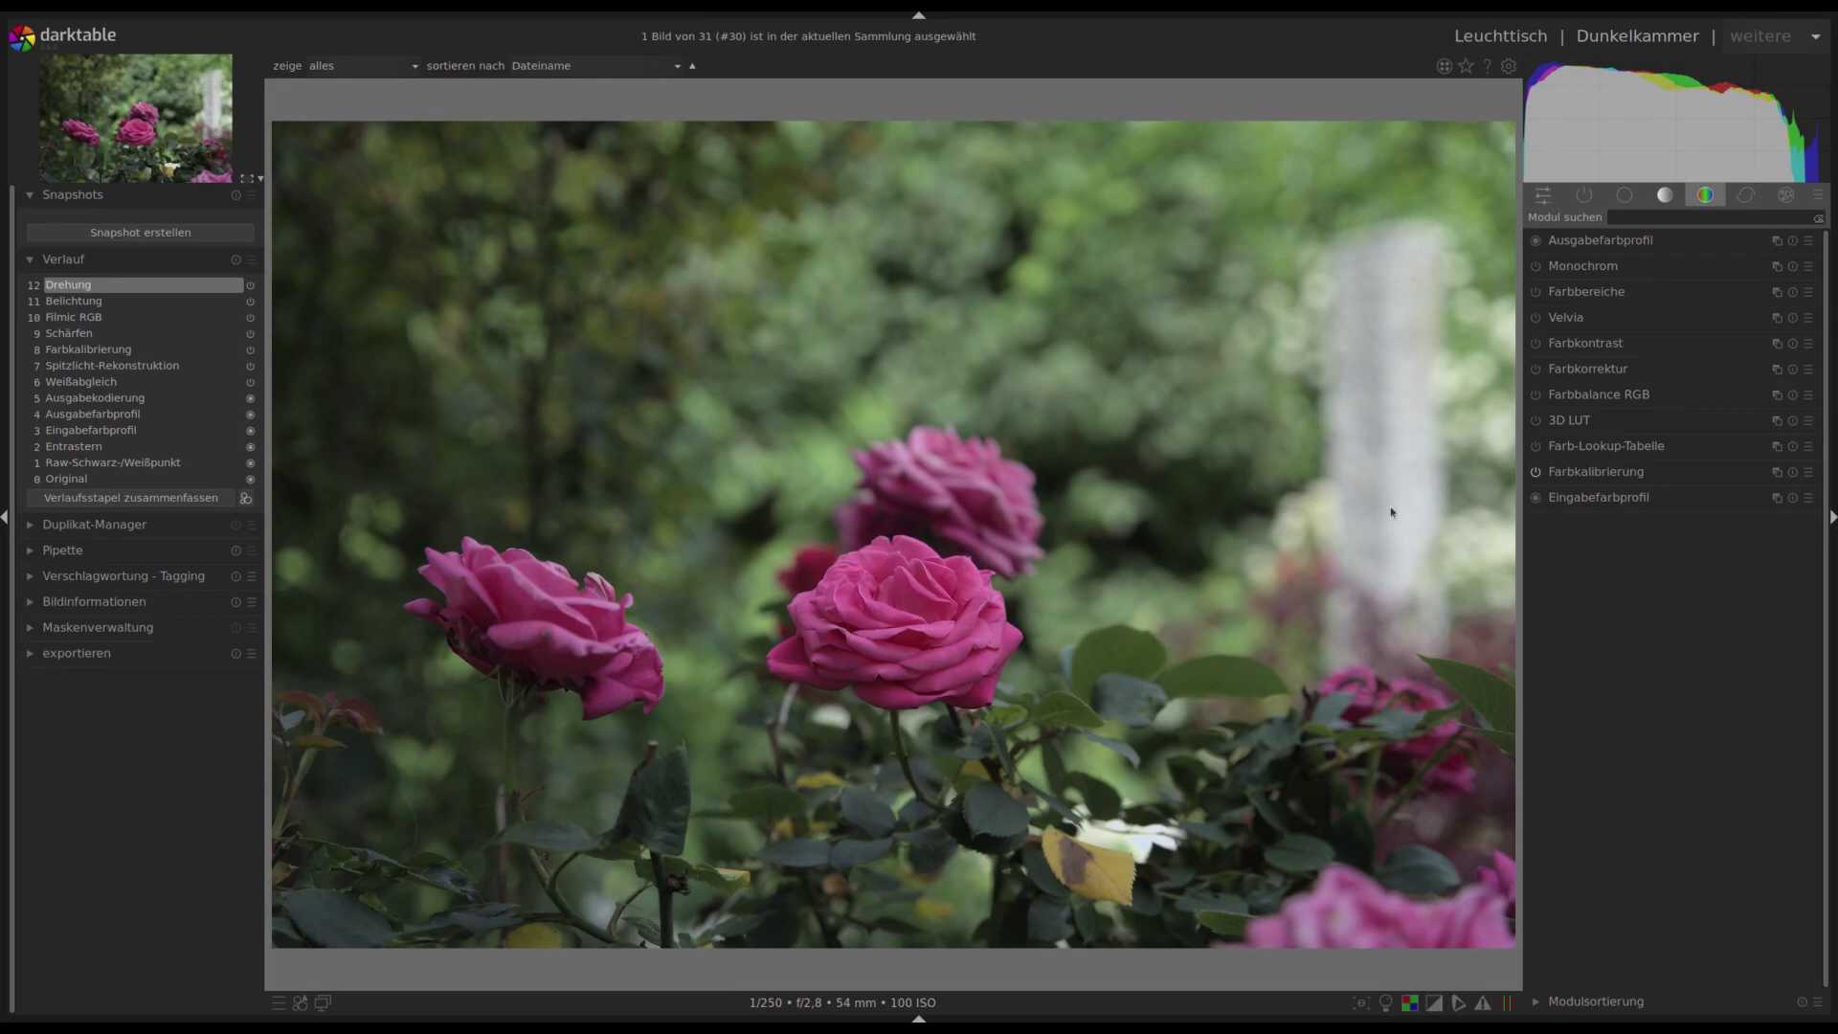
Brighten the photo's exposure to about 1.21 EV.
left_click(1625, 194)
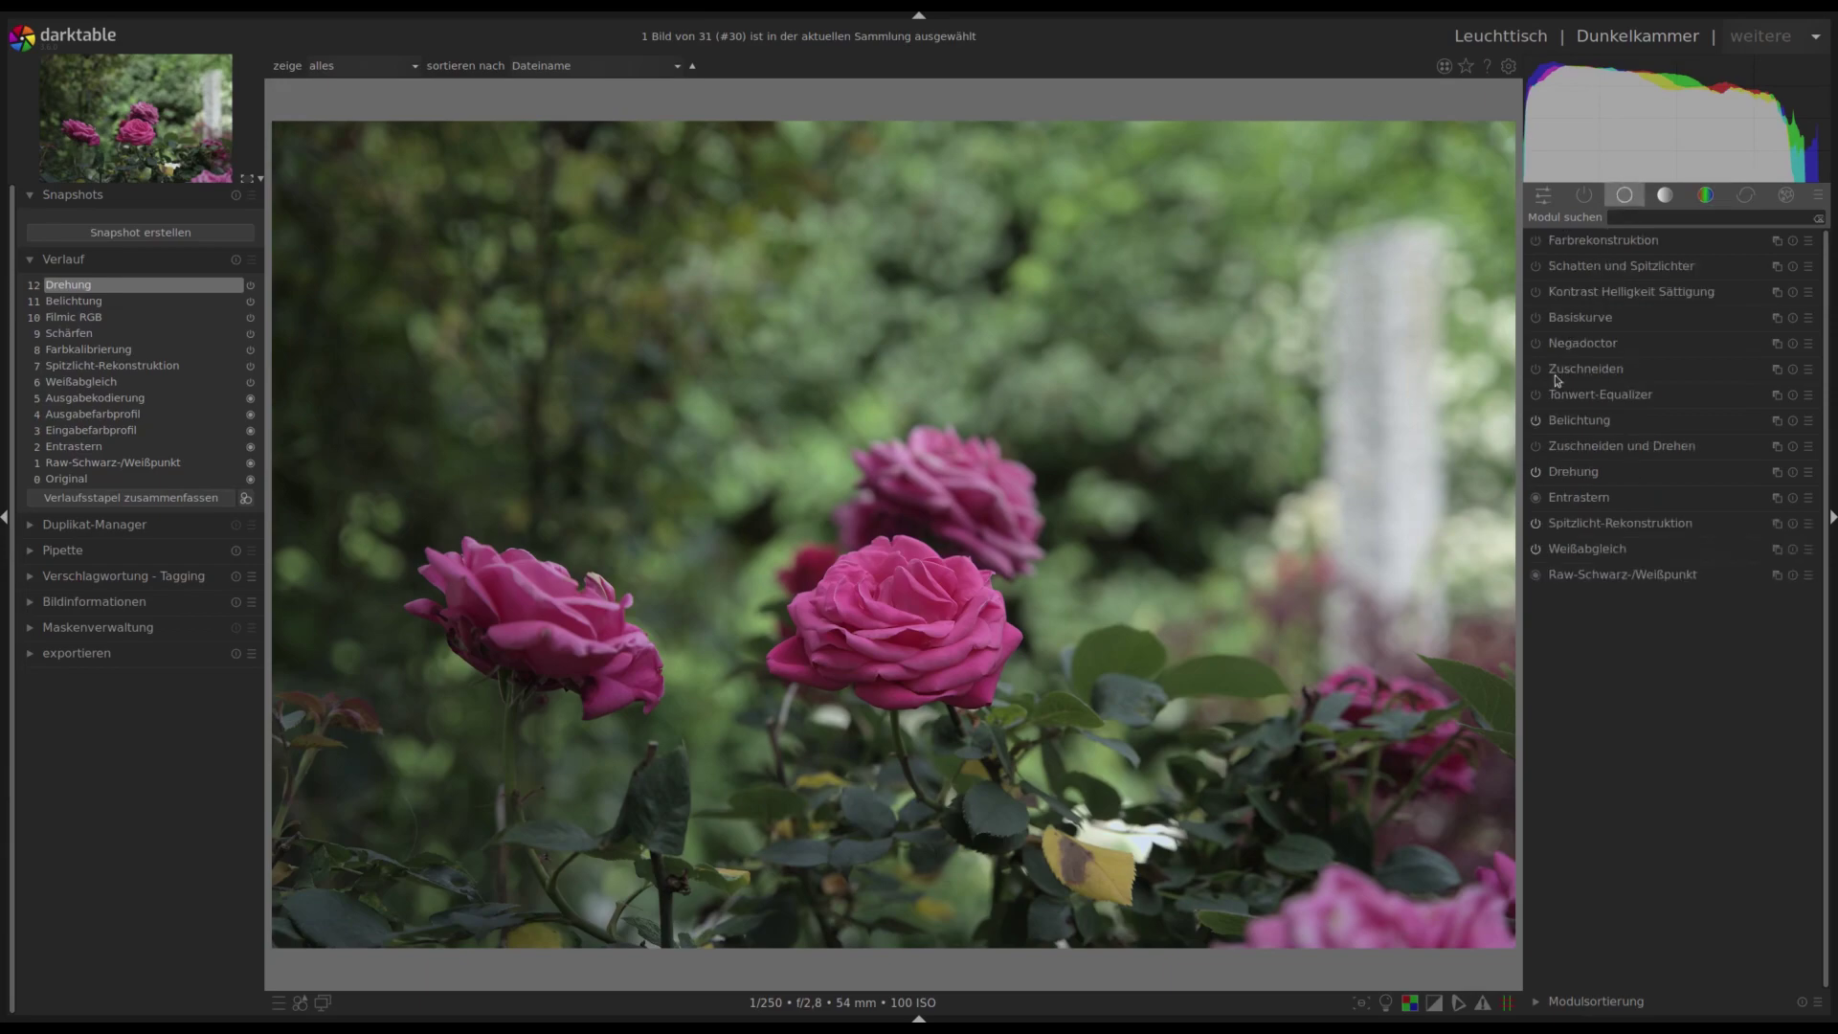
left_click(1579, 420)
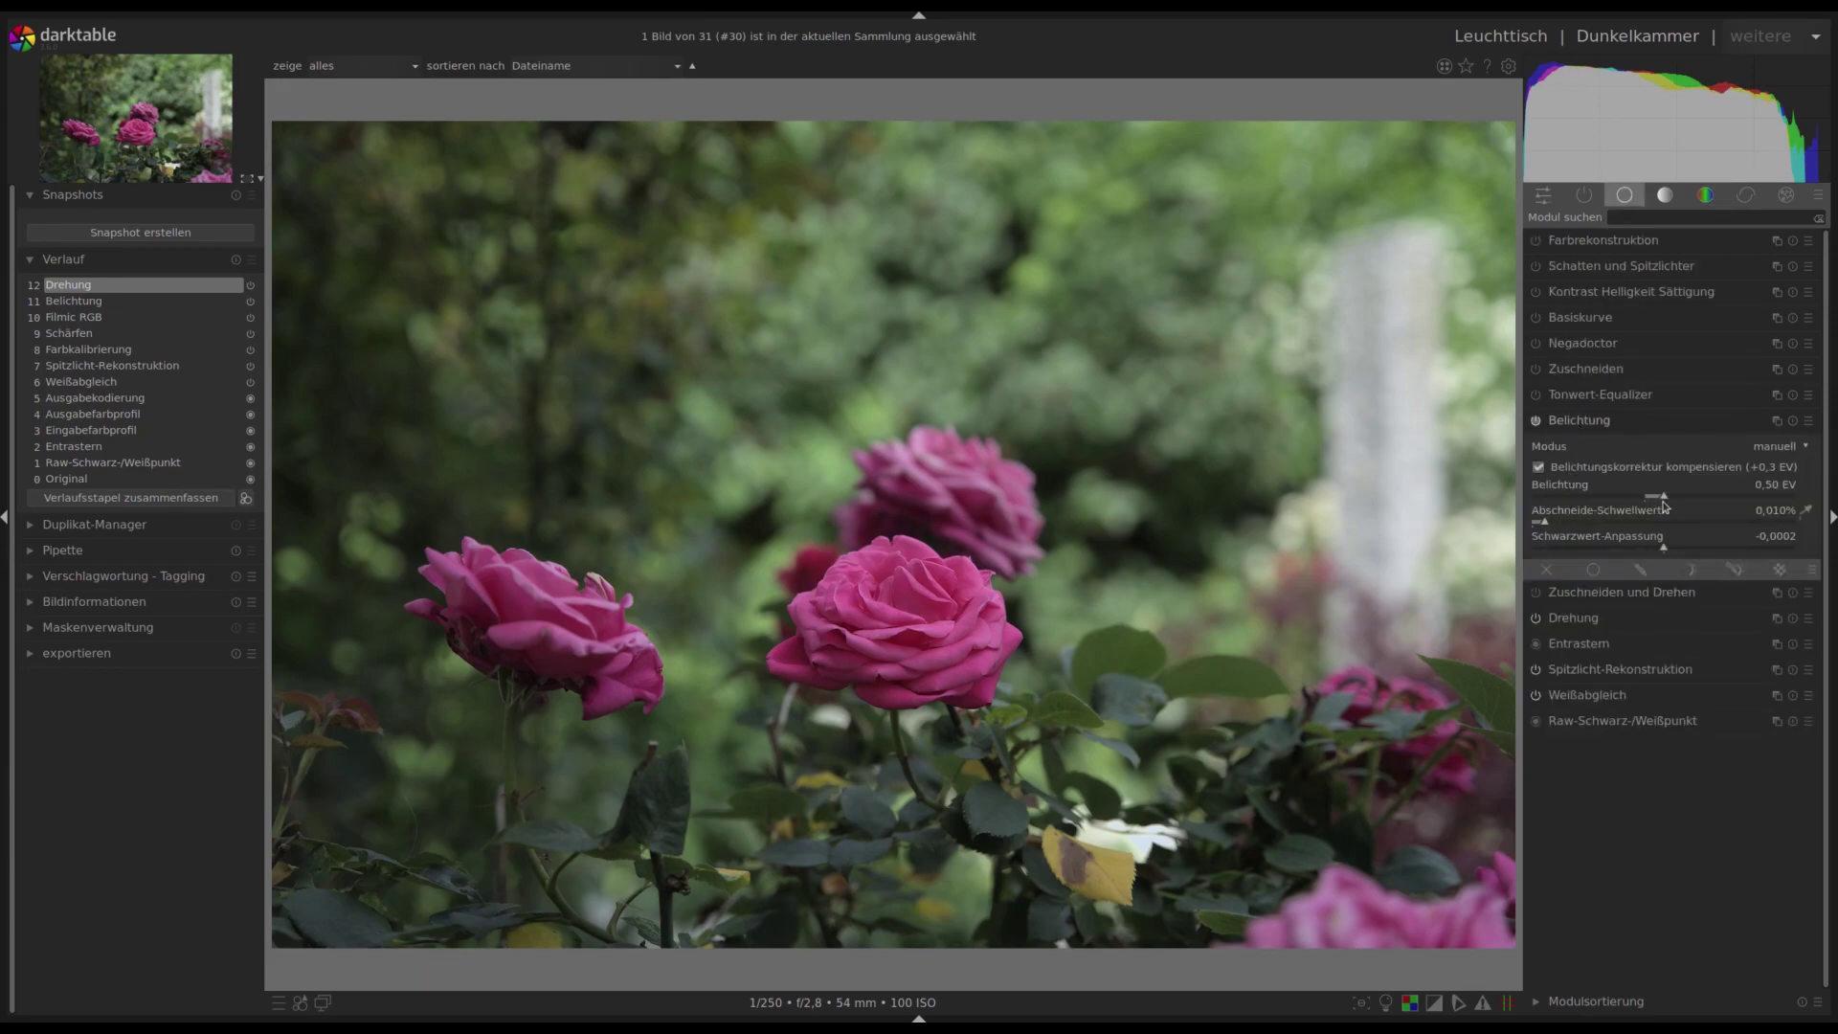
left_click_drag(1663, 500, 1691, 500)
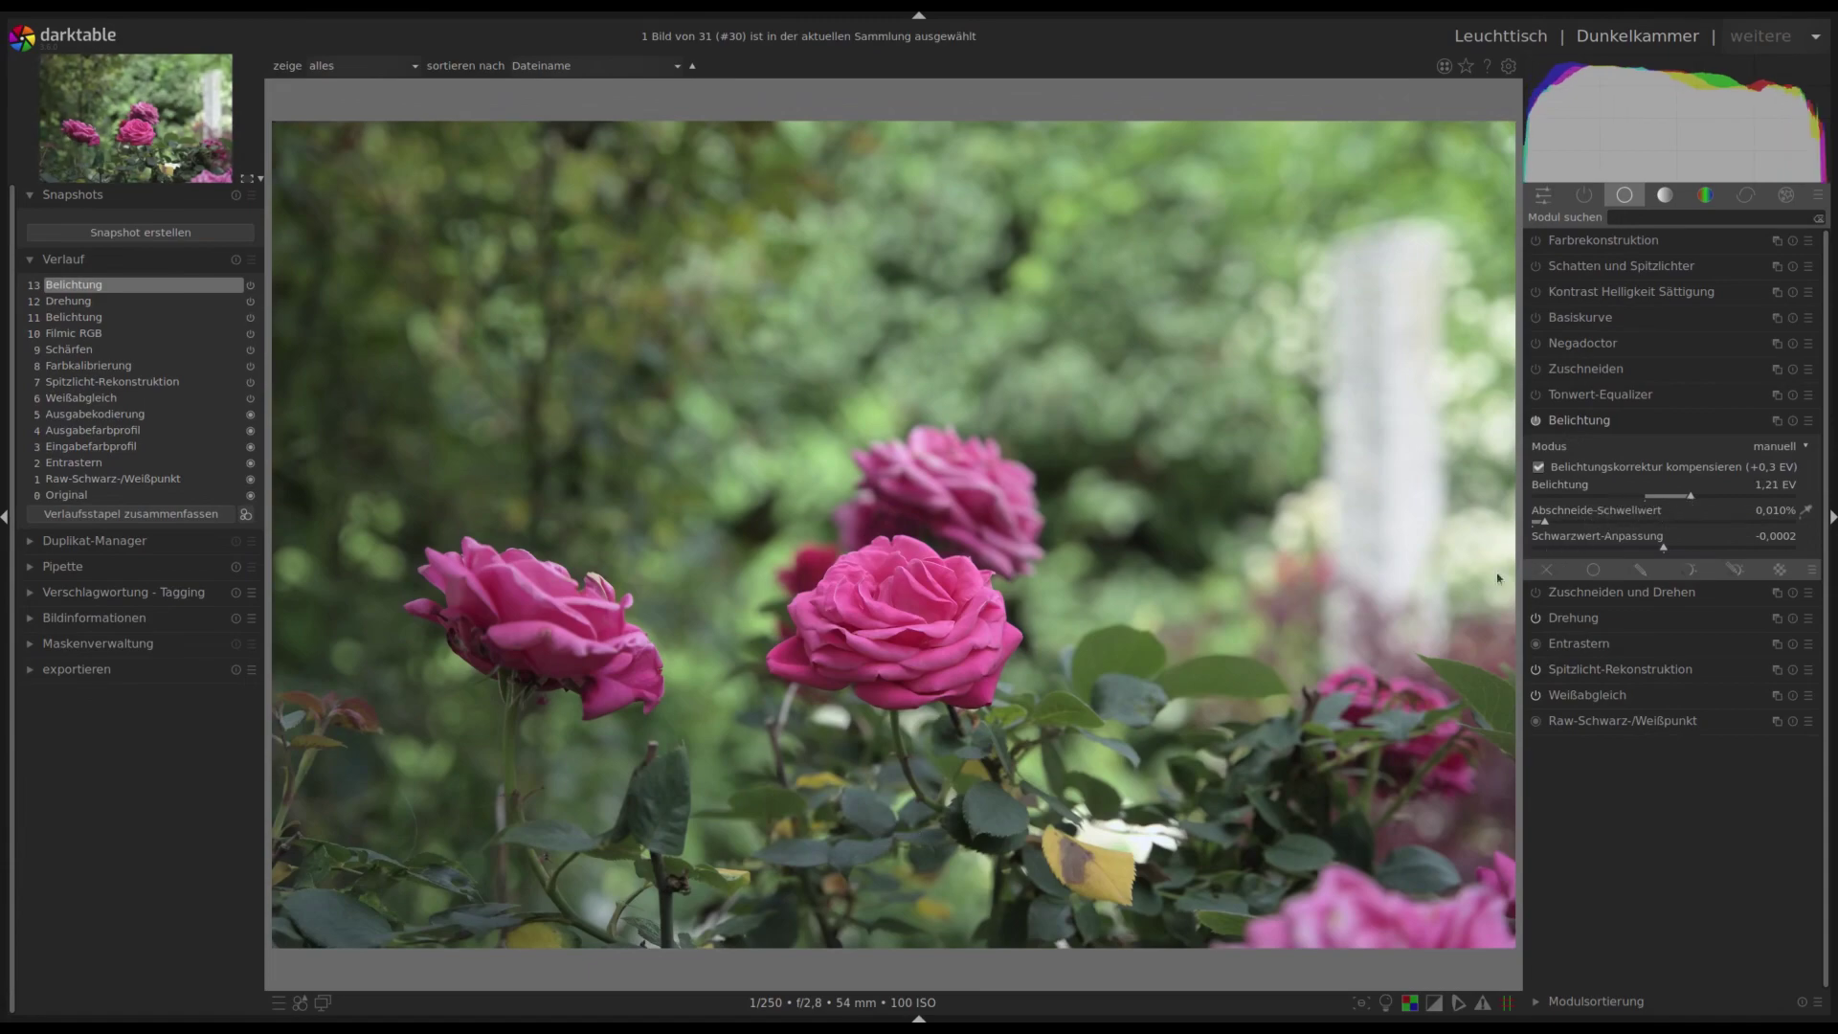
Turn on the overexposure warning, reset exposure to 0 EV, and expand crop and rotate.
left_click(1435, 1003)
left_click(1792, 420)
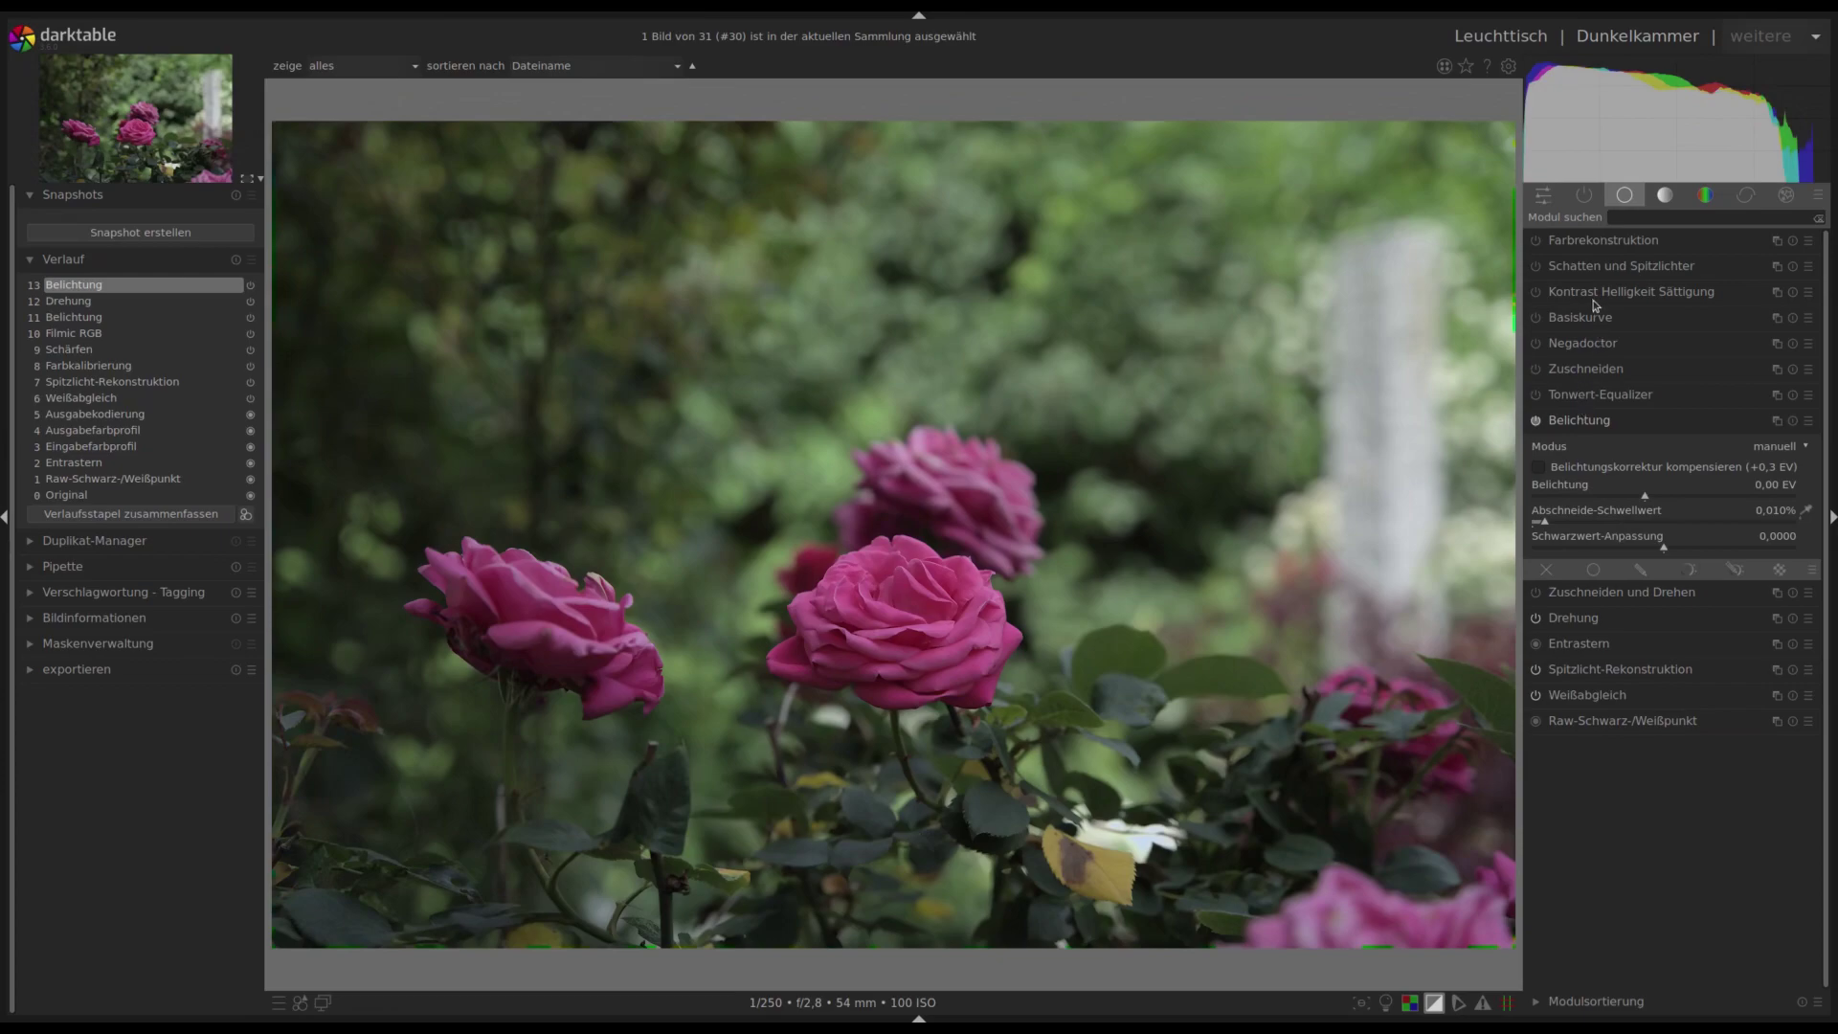
left_click(1612, 594)
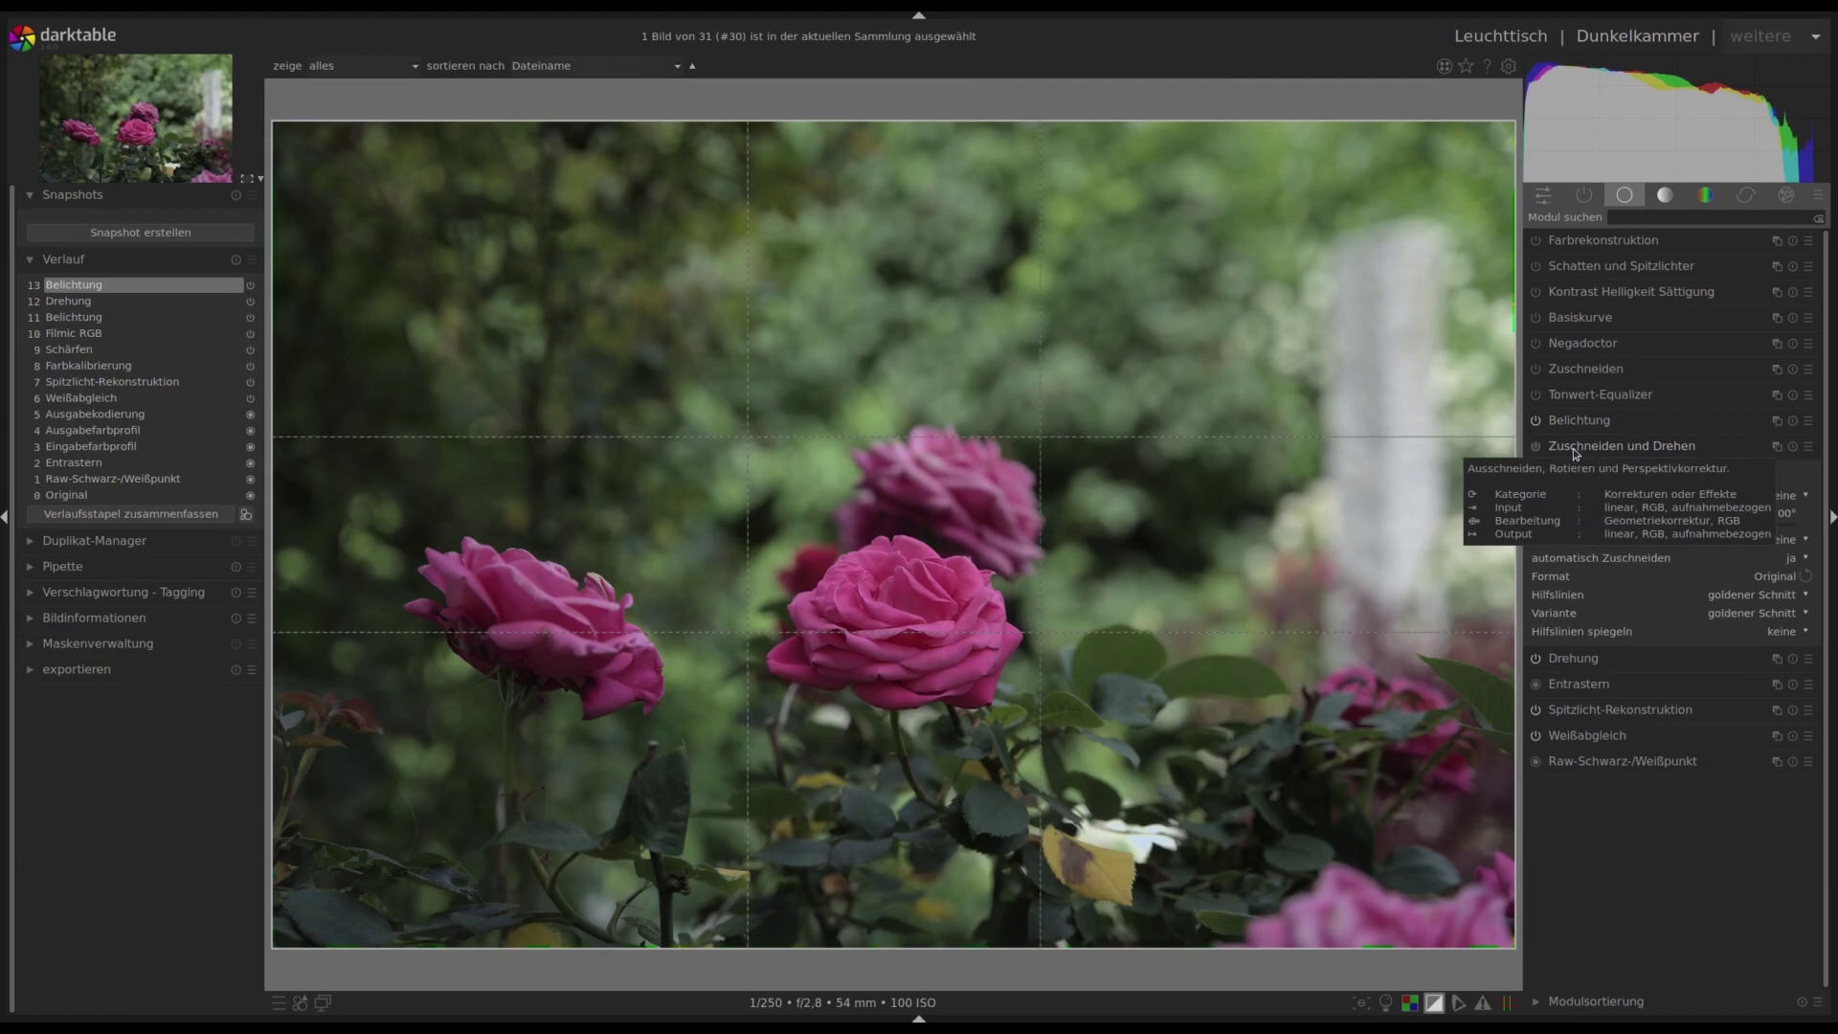
Crop the frame around the roses, trimming about 22 % from the right and top, and apply it.
left_click(1585, 370)
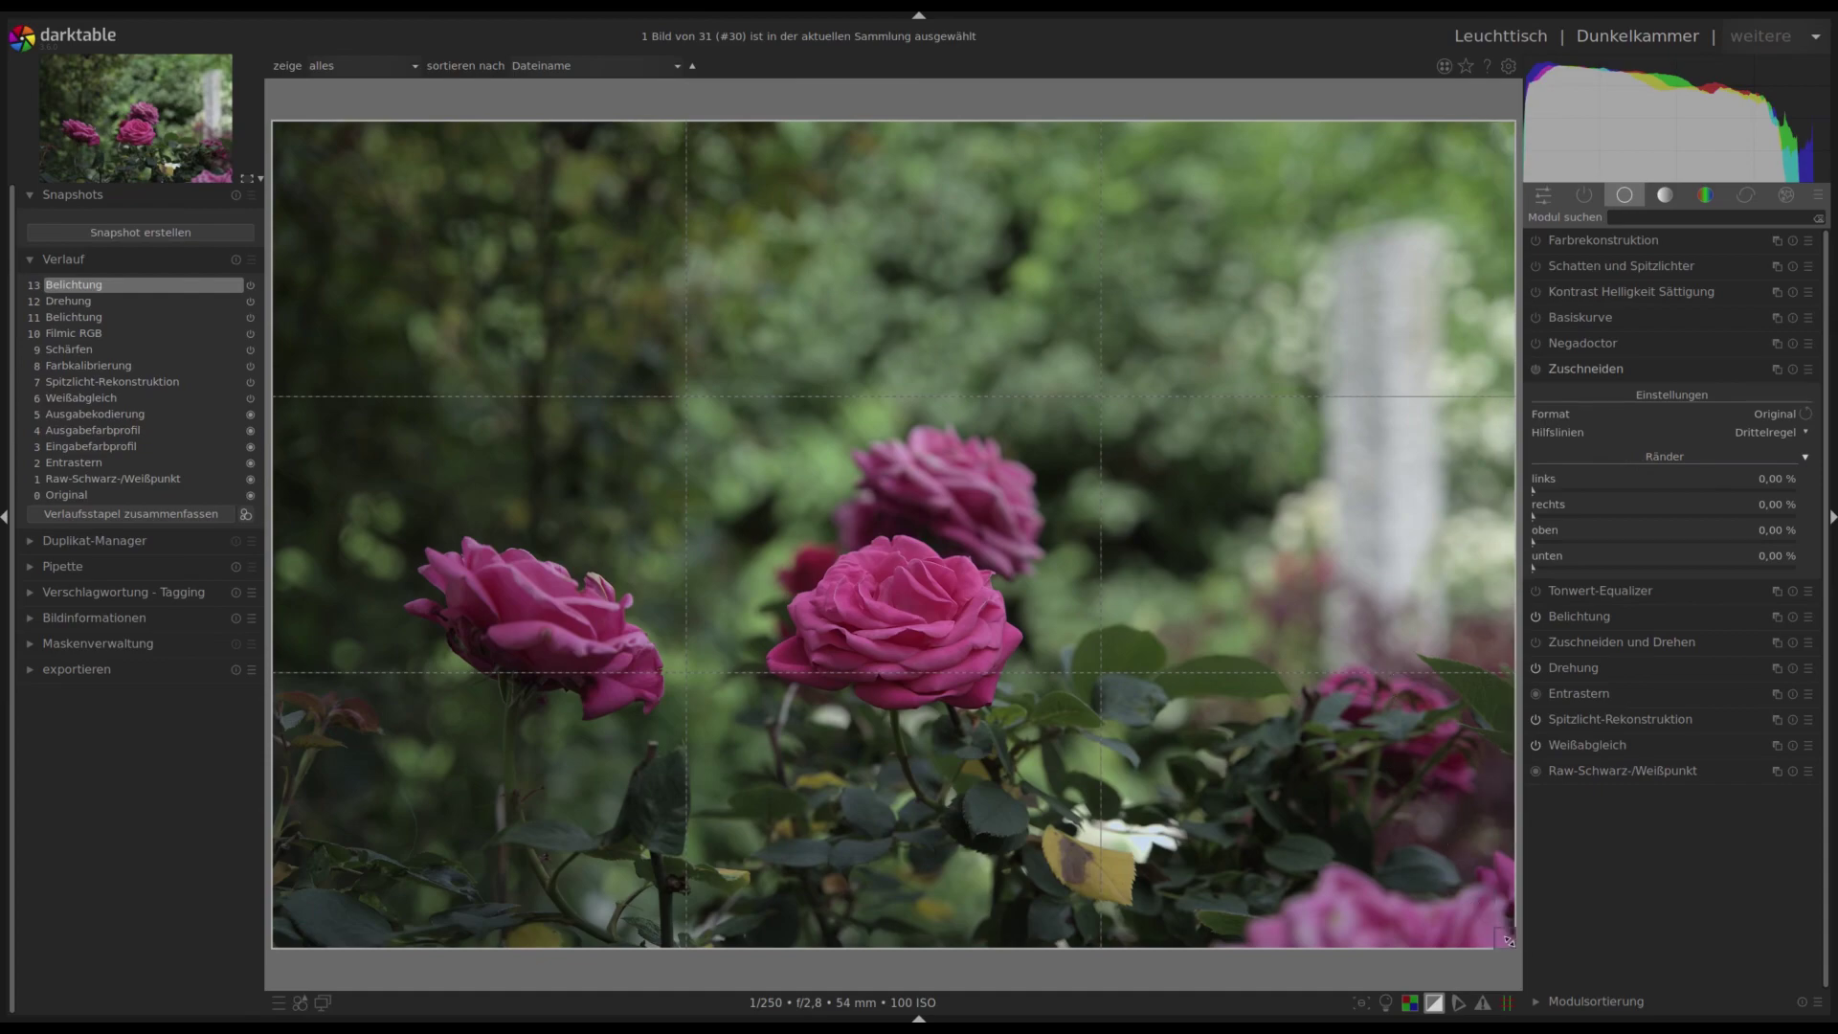
left_click_drag(1517, 951, 1221, 809)
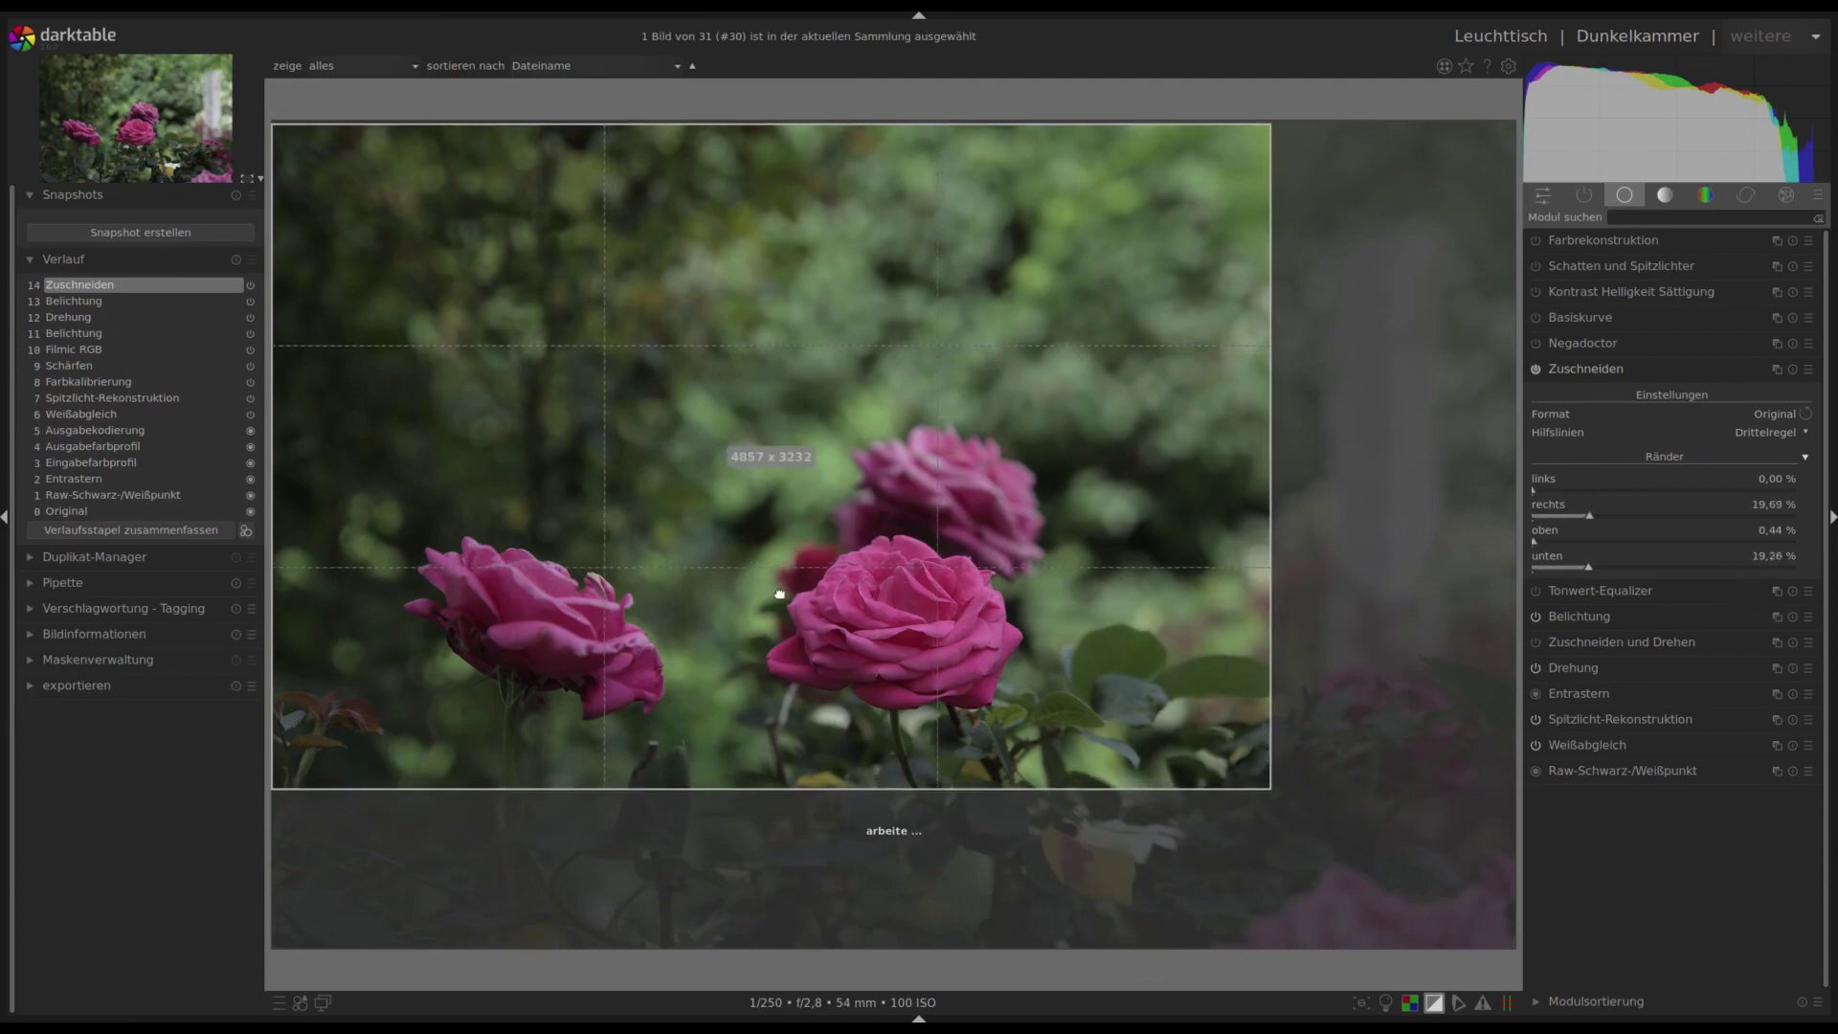
left_click_drag(852, 522, 763, 643)
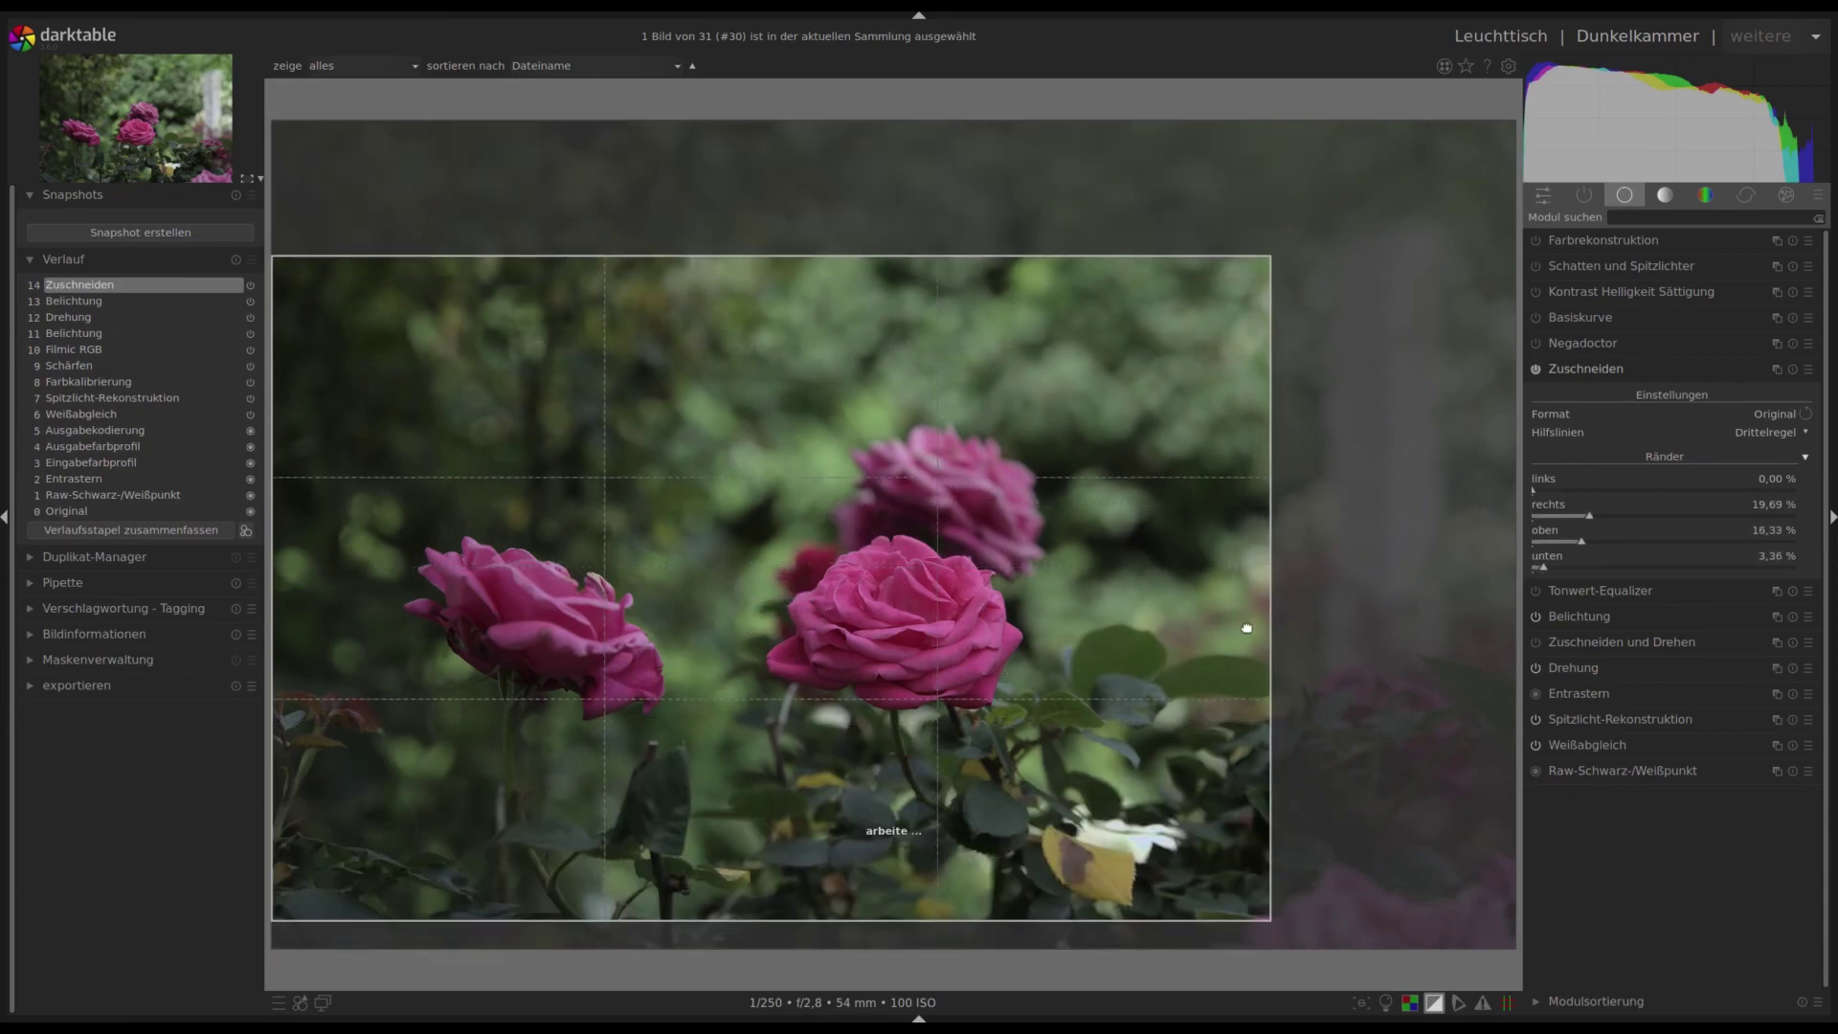
left_click_drag(1249, 603, 1219, 602)
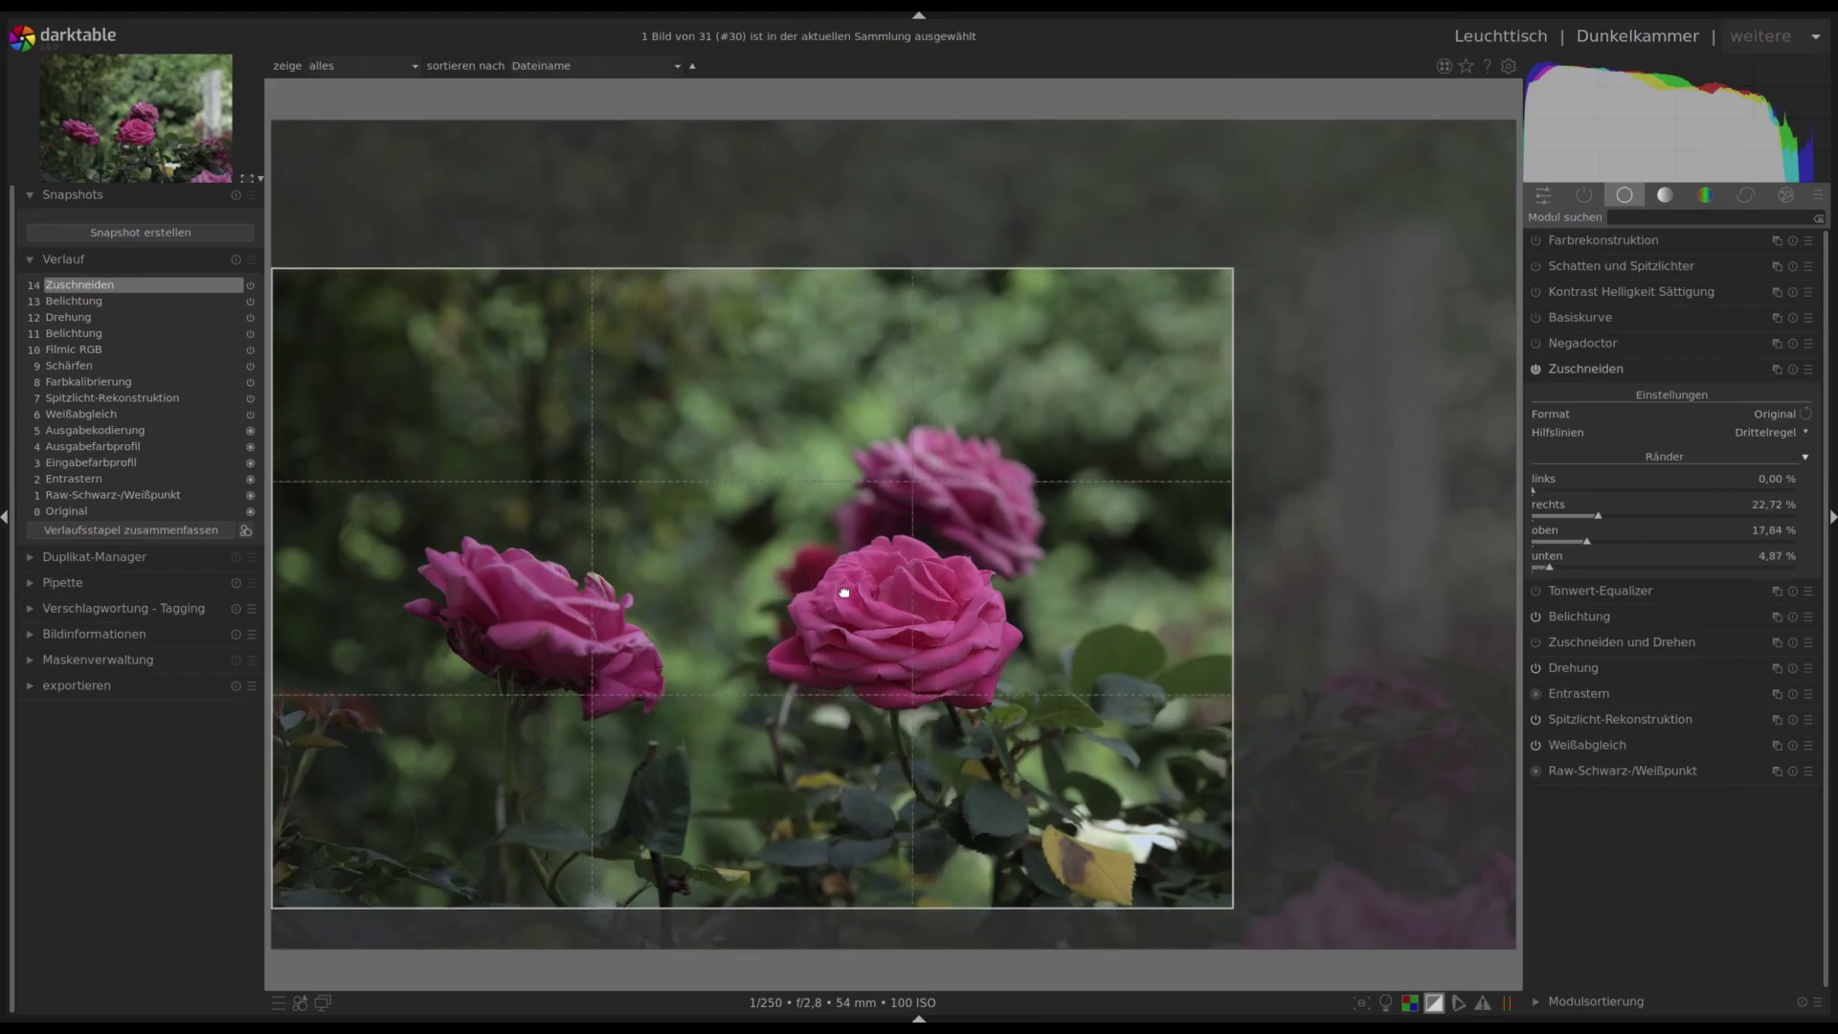
left_click_drag(774, 559, 777, 595)
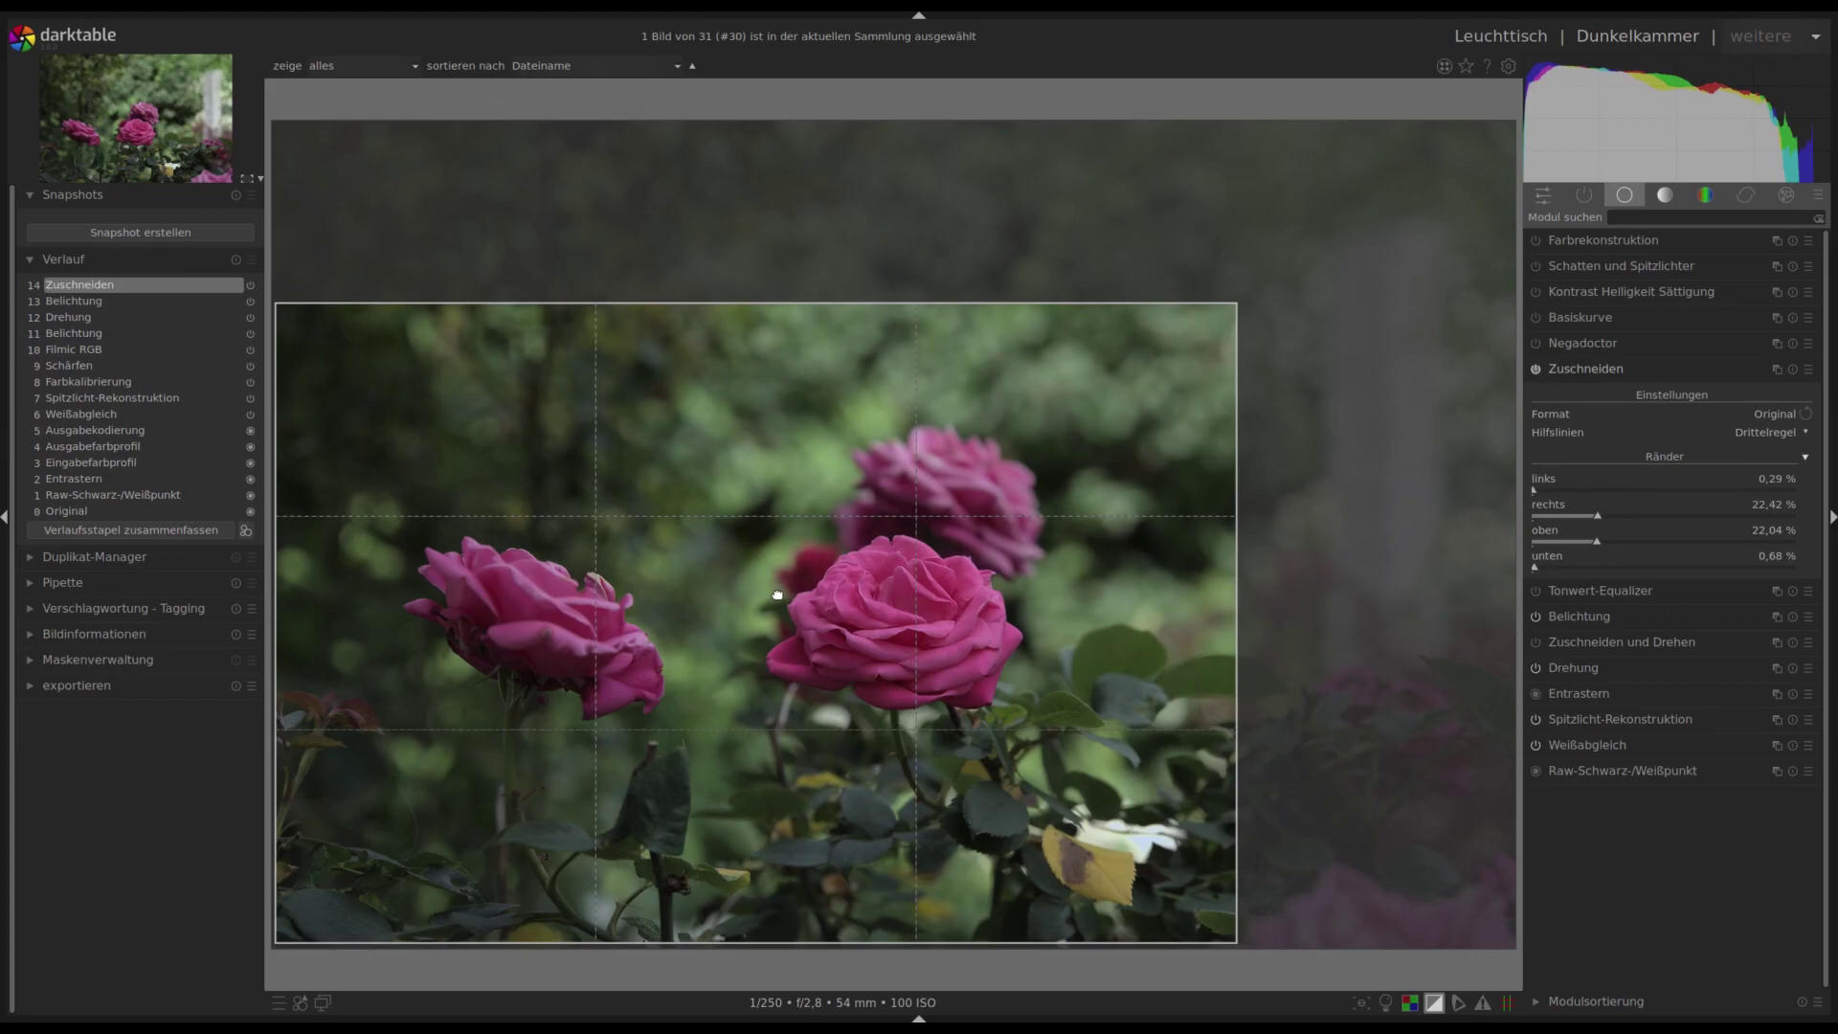
left_click(777, 596)
key("Return")
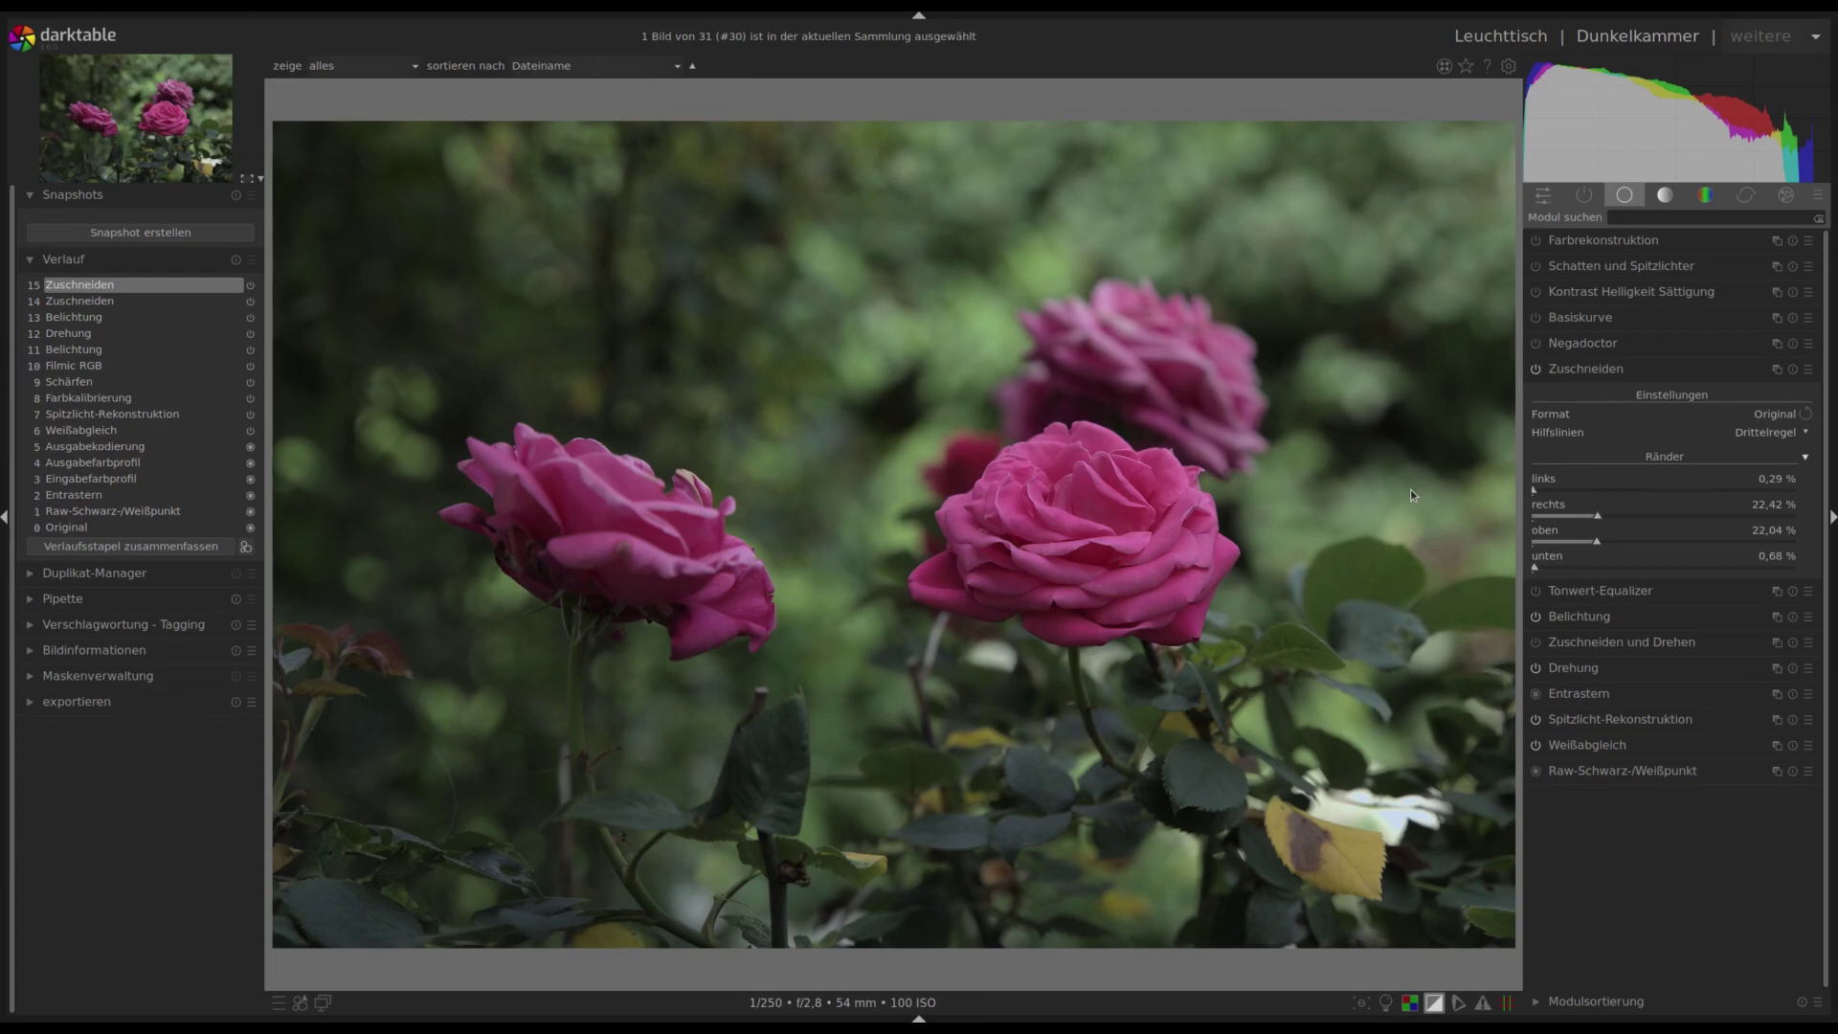
Set exposure to 0.92 EV, then expand the white balance module at 6502 K.
left_click(1579, 622)
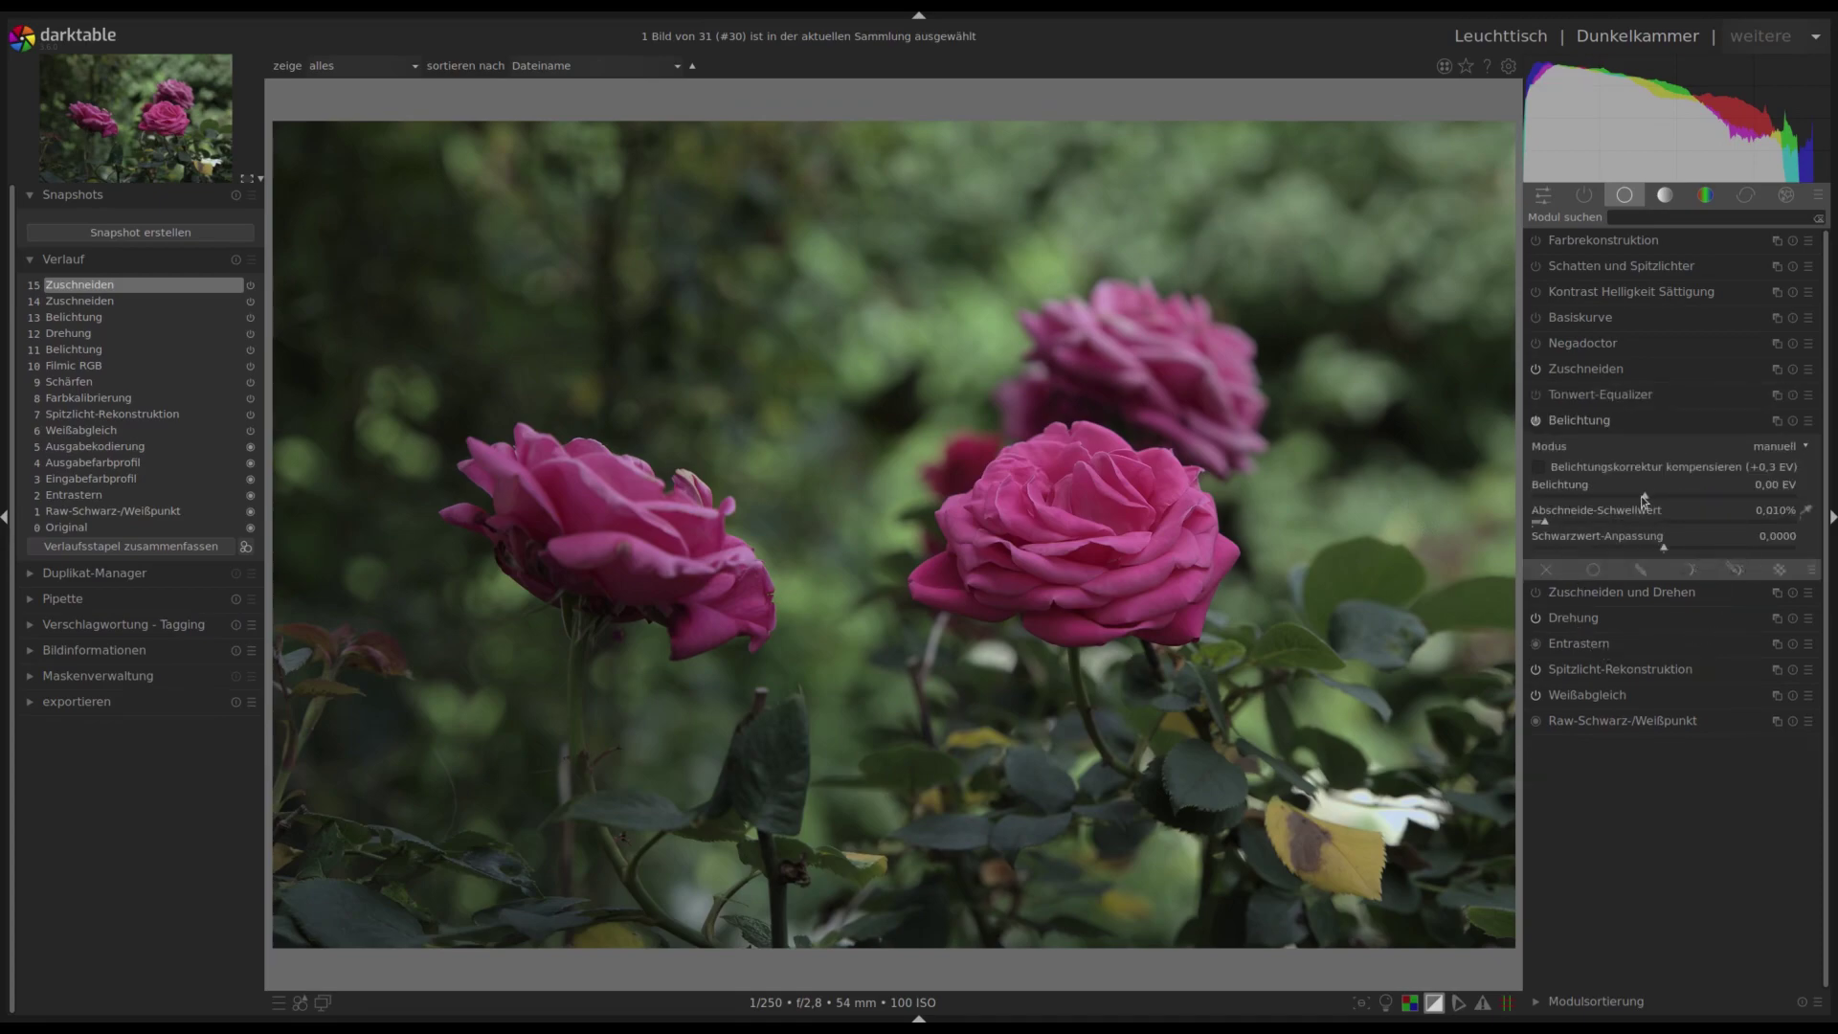
left_click_drag(1643, 496, 1648, 496)
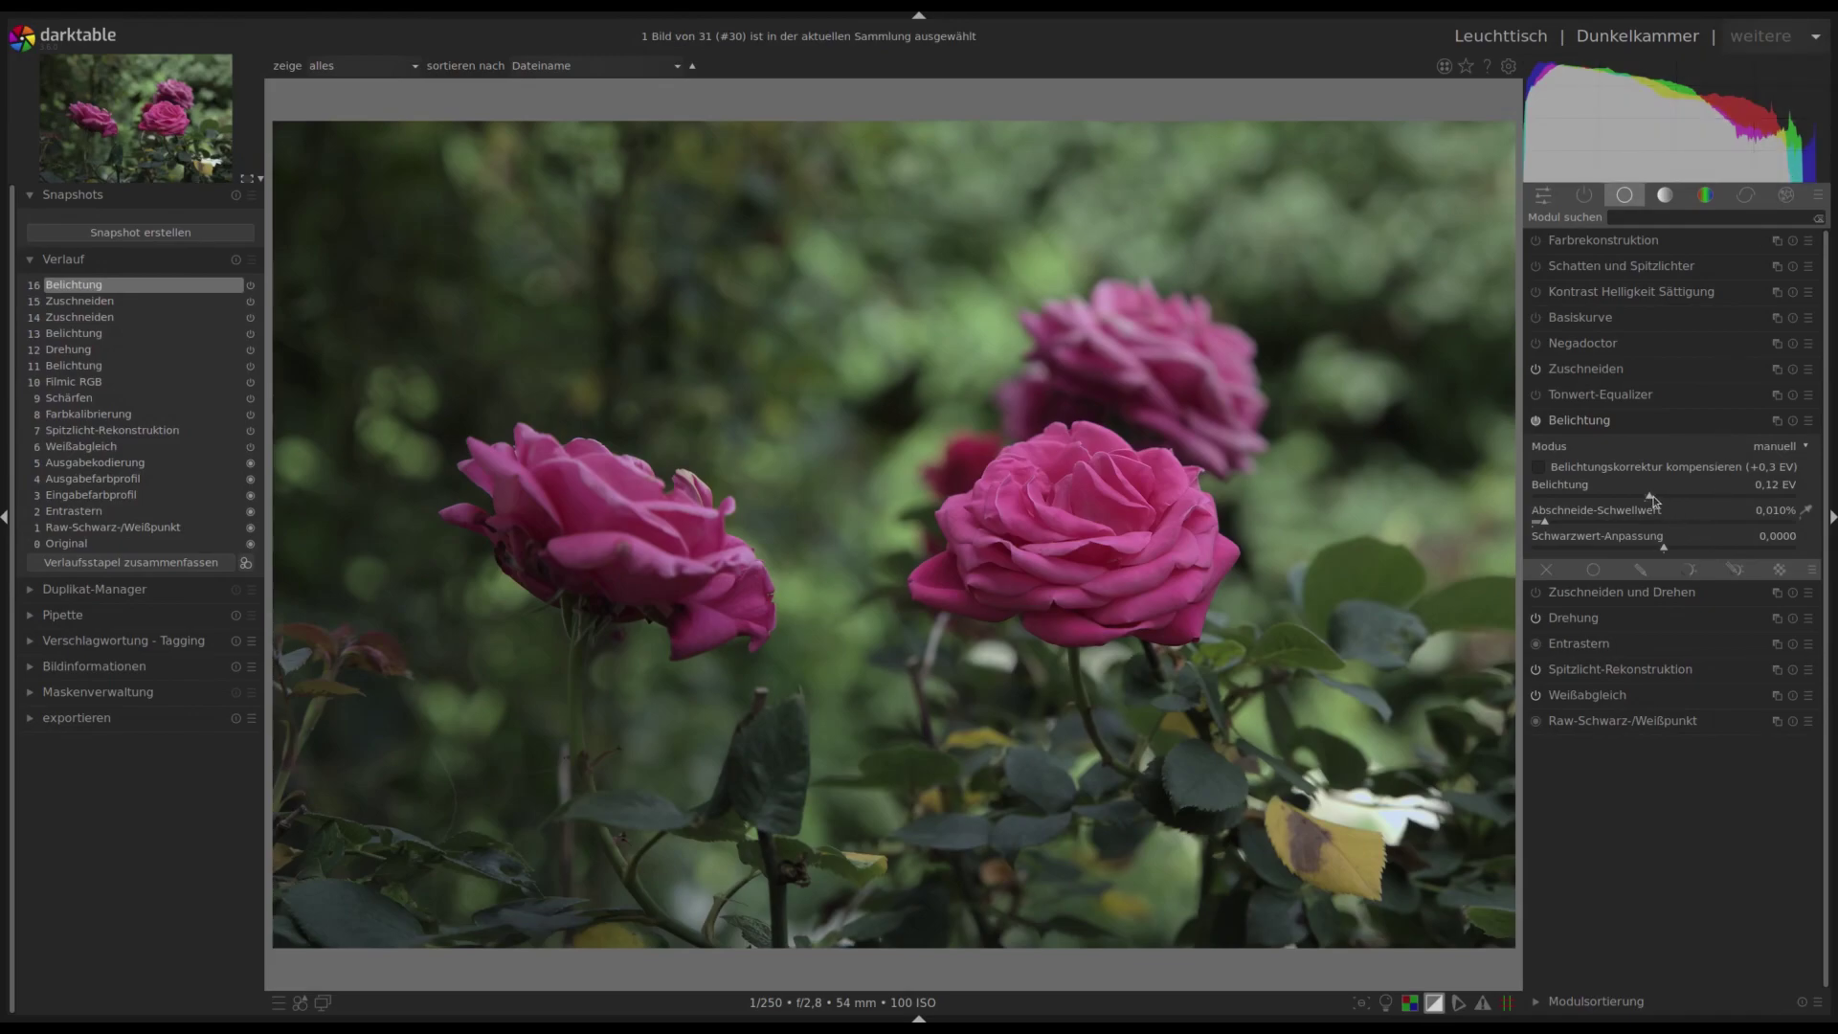
left_click_drag(1653, 497, 1687, 497)
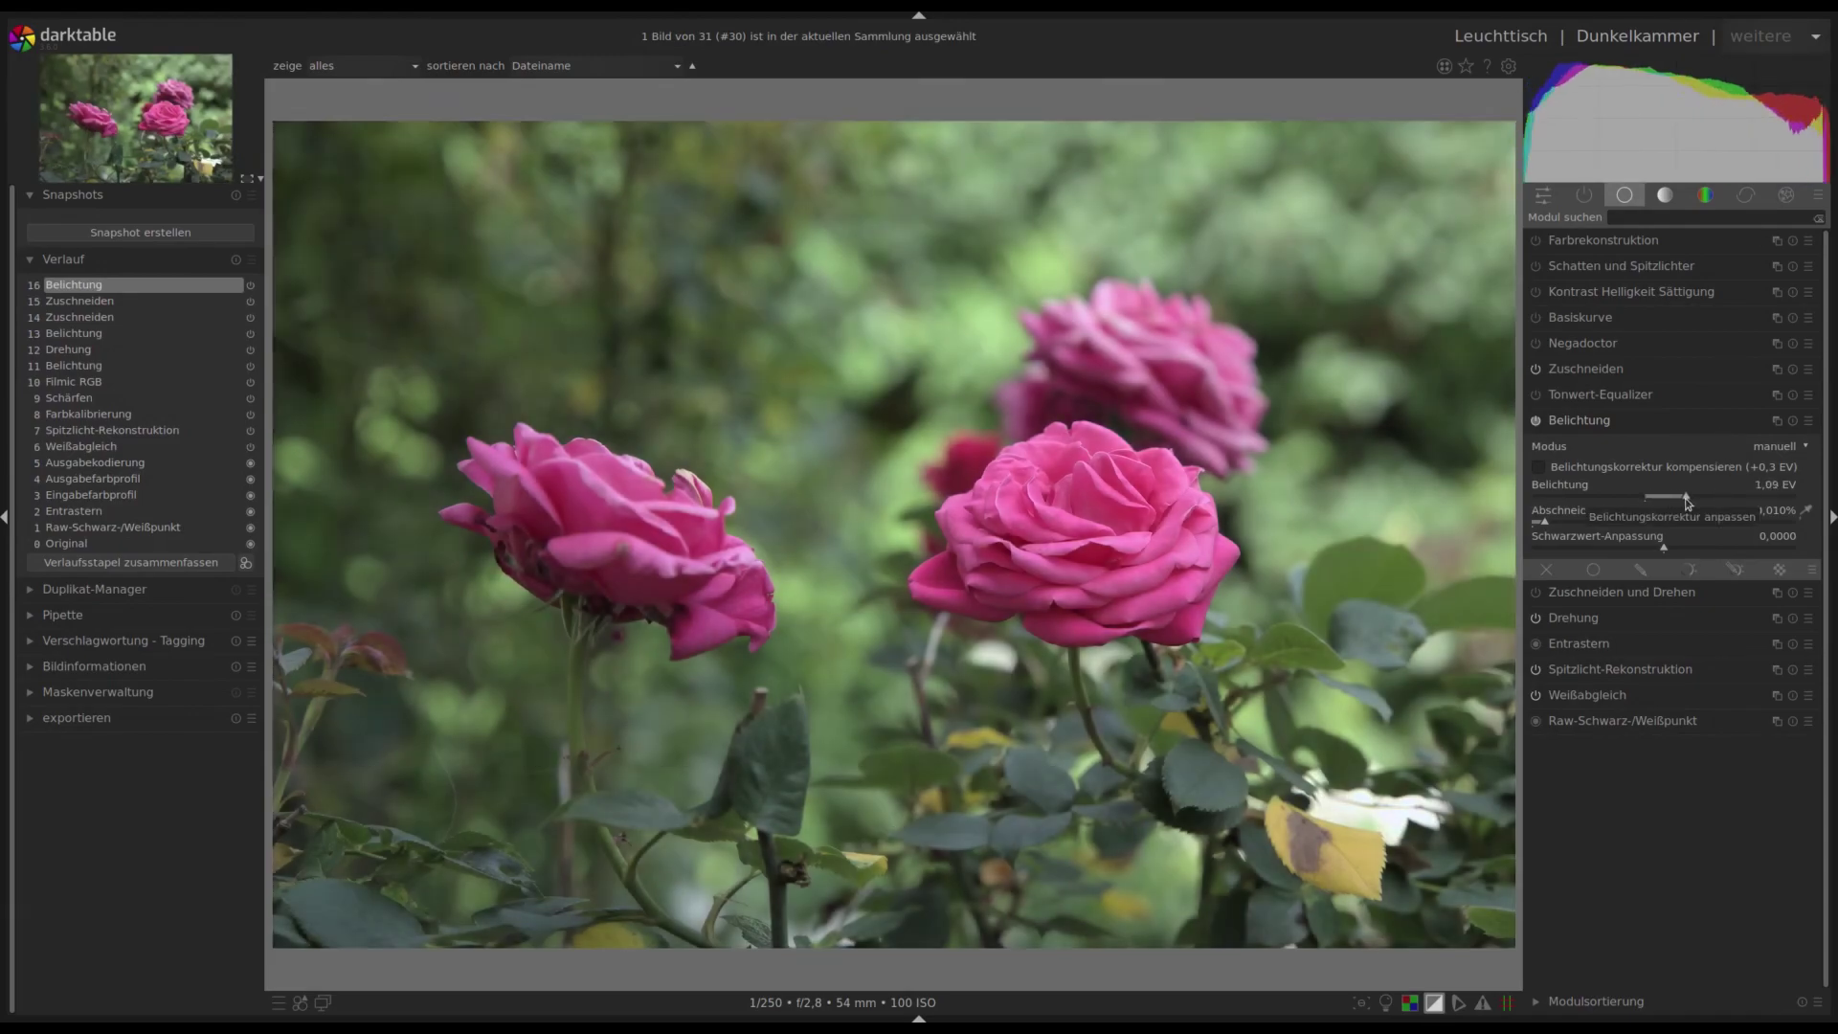
left_click_drag(1687, 499, 1680, 498)
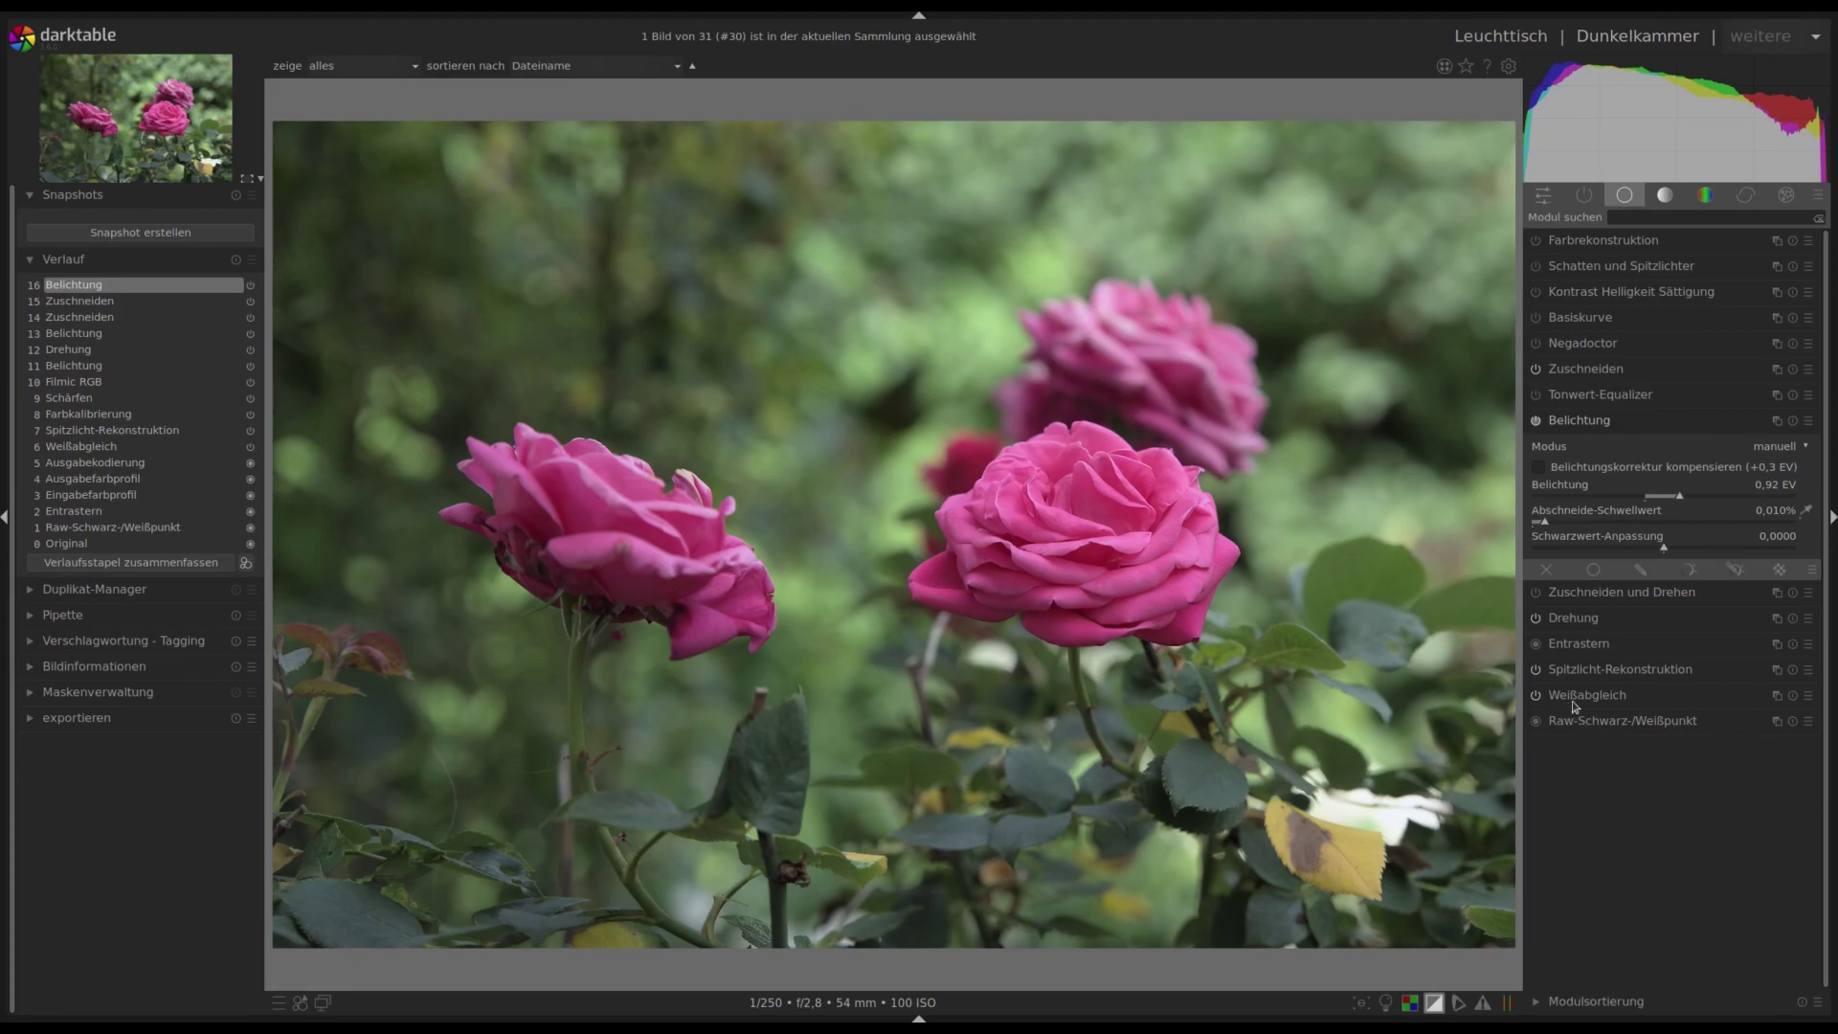
mouse_move(1588, 695)
left_click(1570, 697)
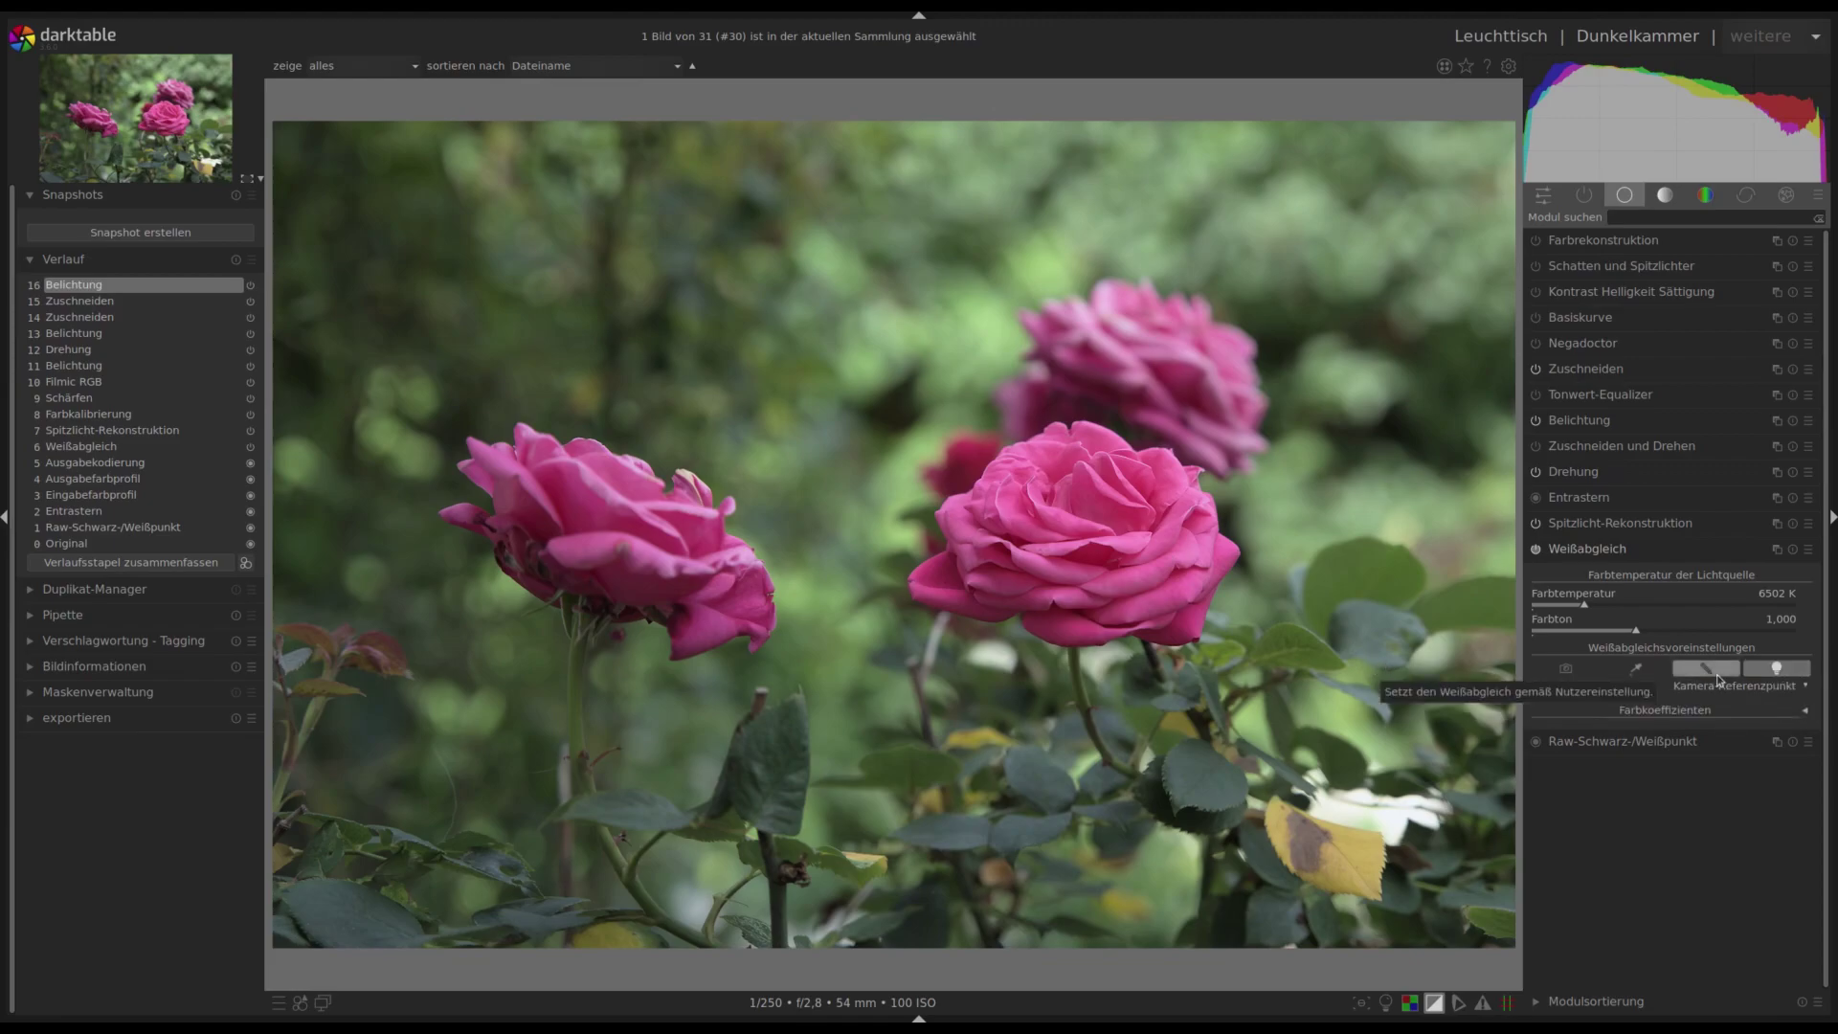
Expand color calibration in the colour group, showing its 4009 K daylight illuminant.
left_click(1705, 195)
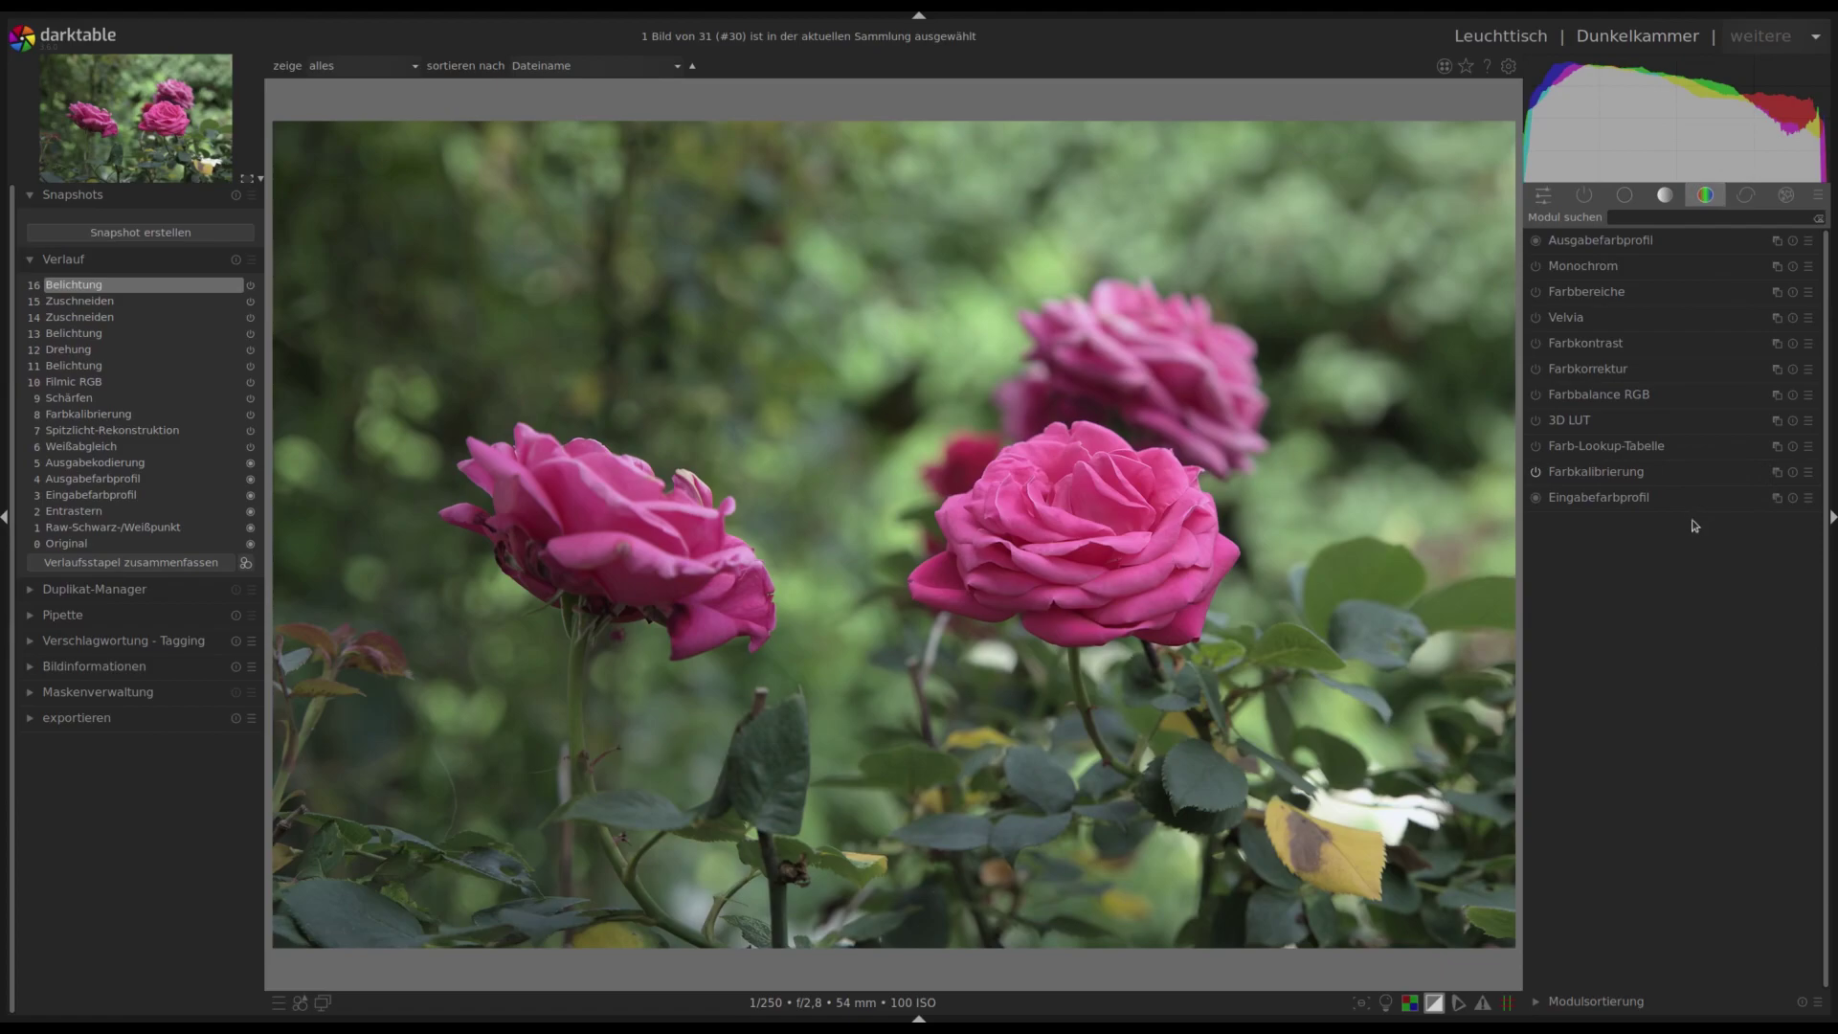
left_click(1591, 472)
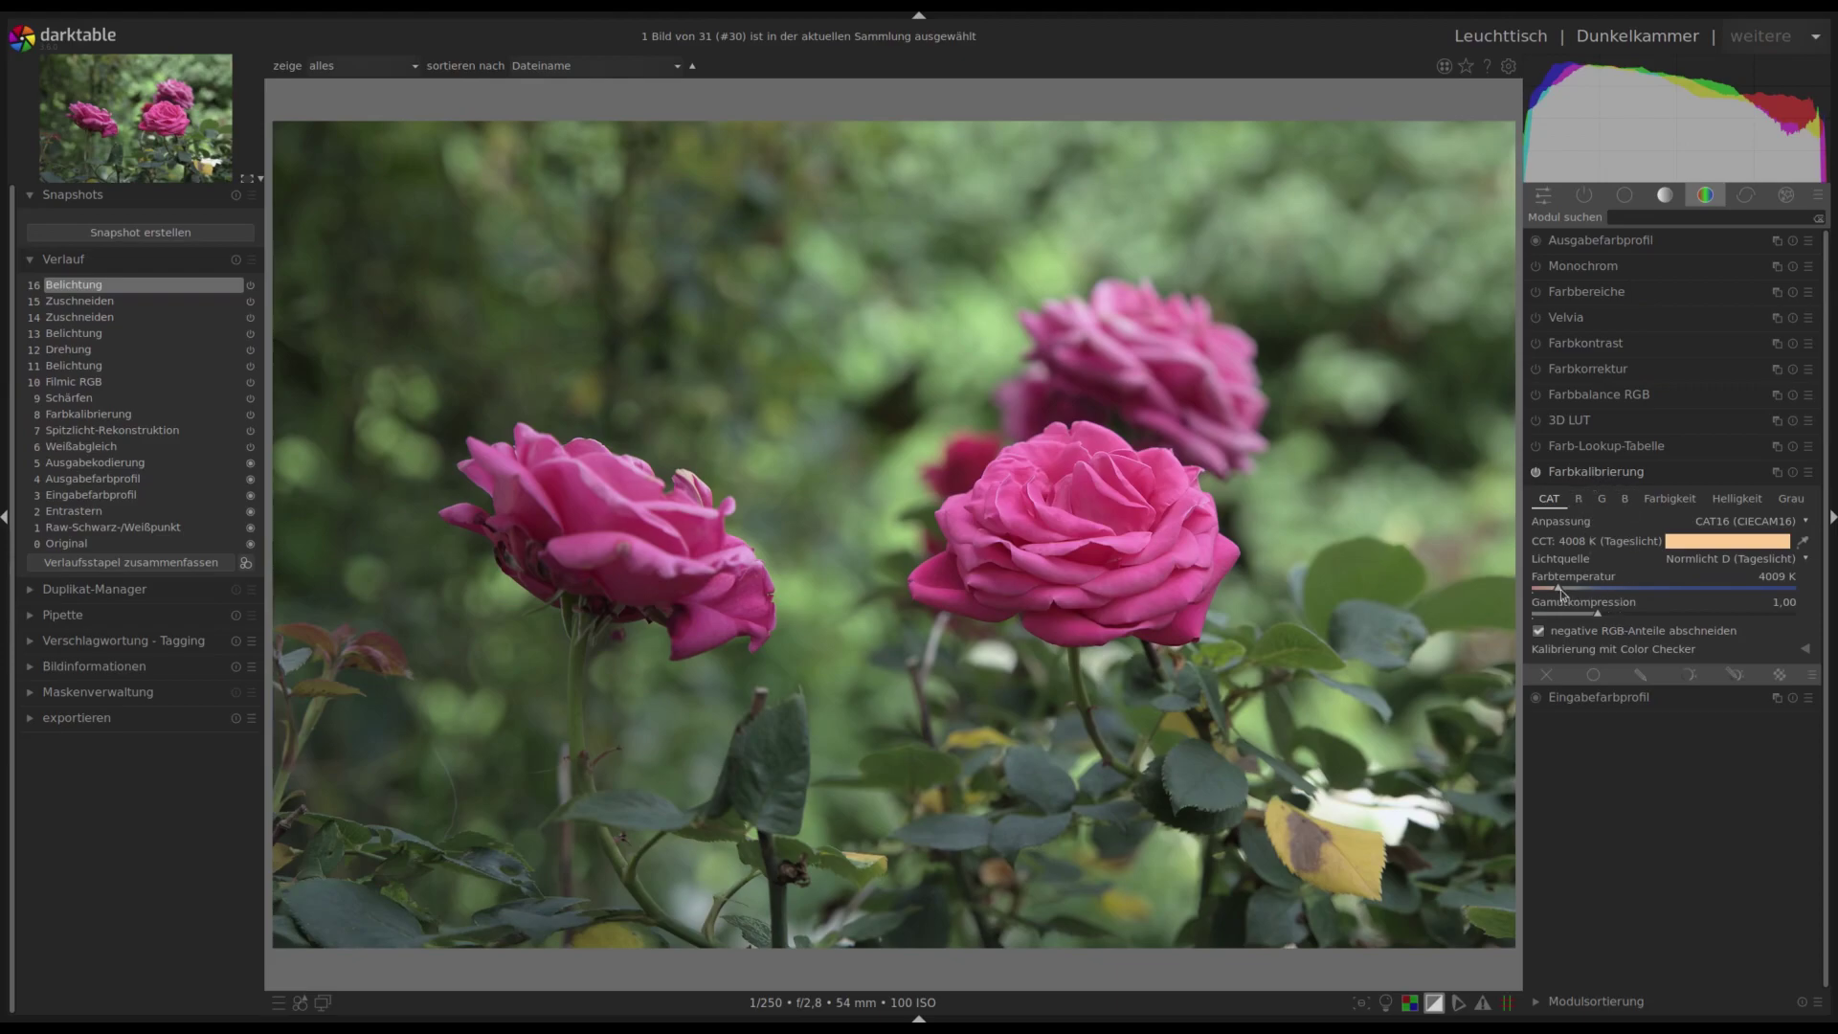
Try colour temperatures from 4195 K to 12372 K, then reset white balance to 6502 K.
left_click_drag(1562, 592, 1621, 590)
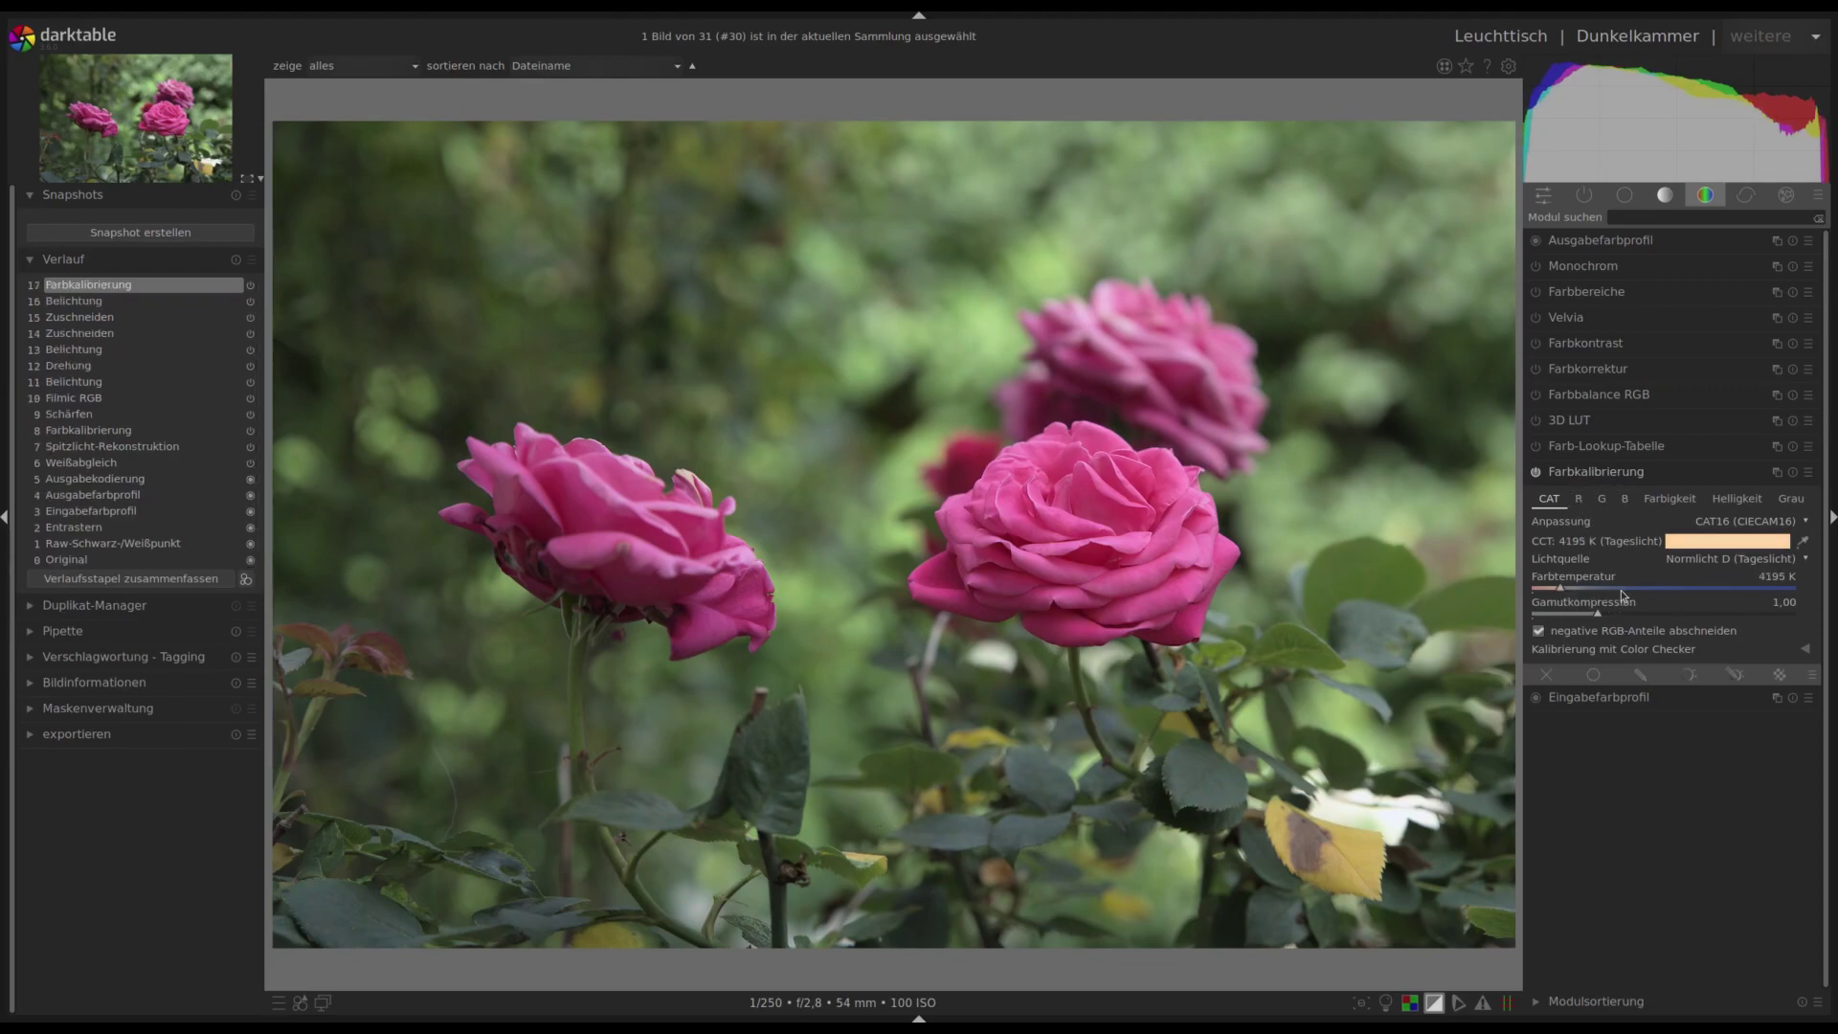
left_click(1622, 590)
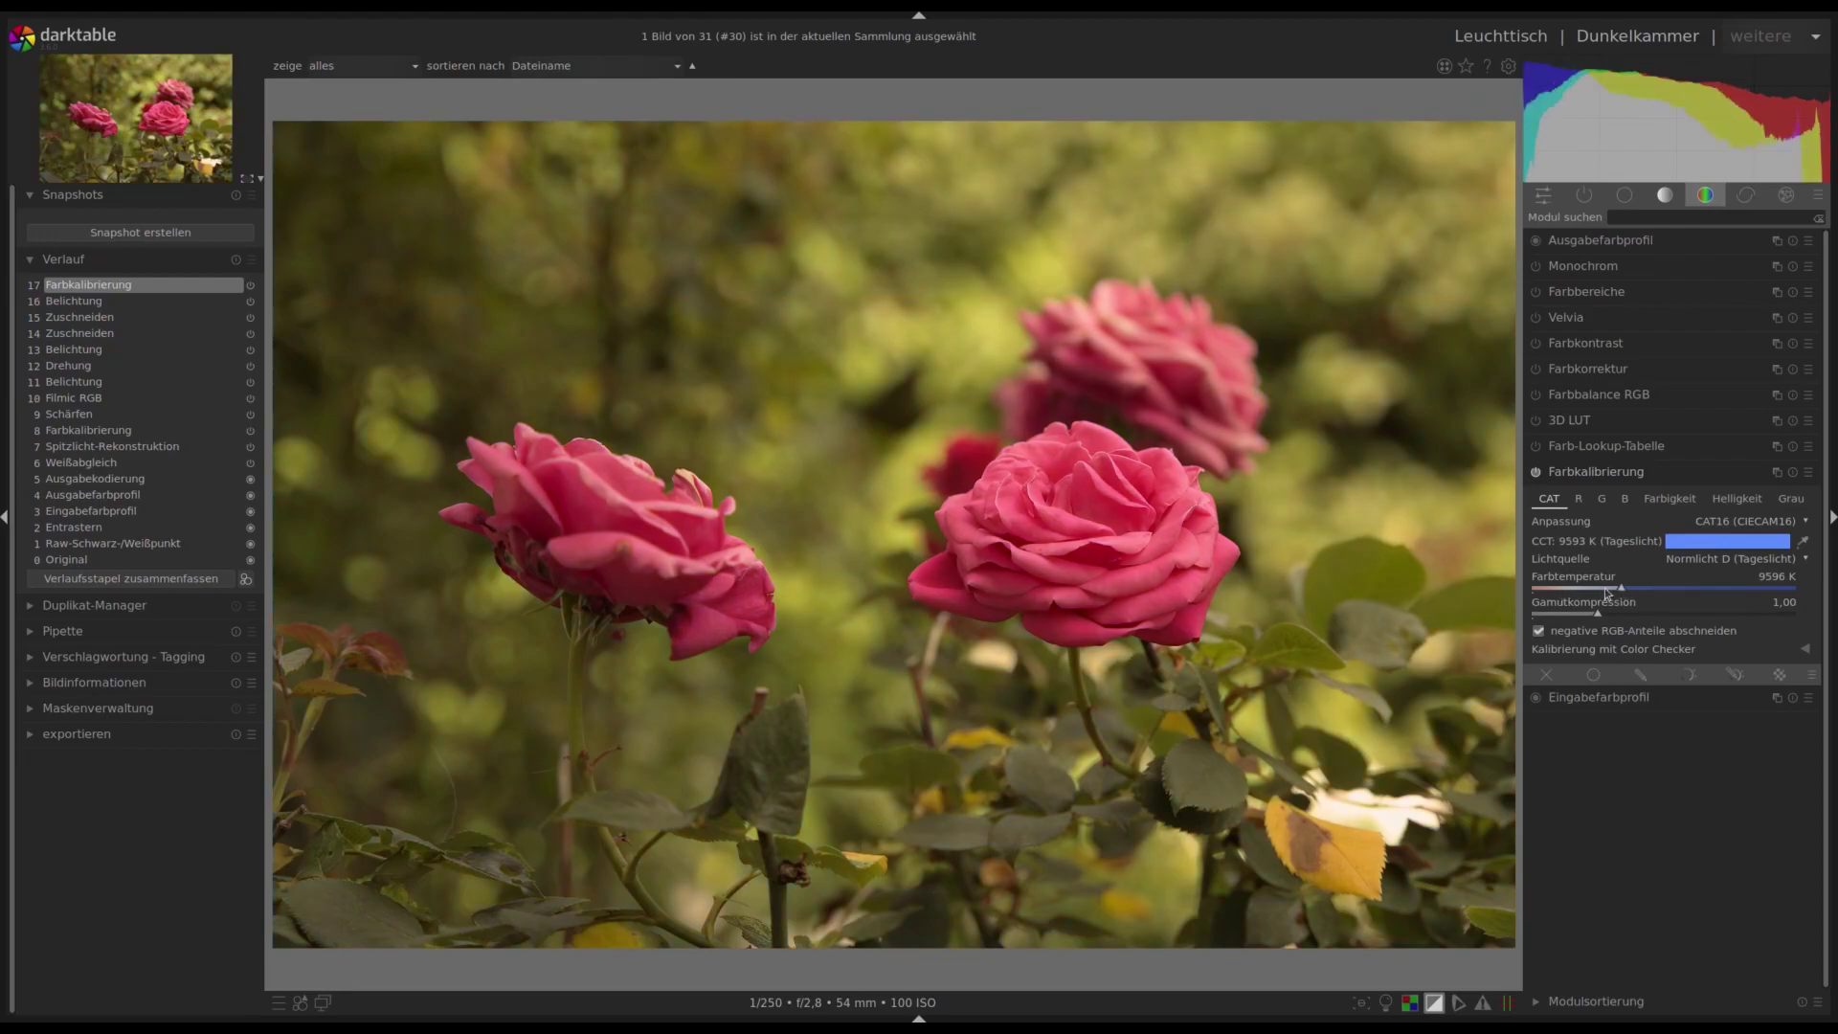
left_click(1572, 590)
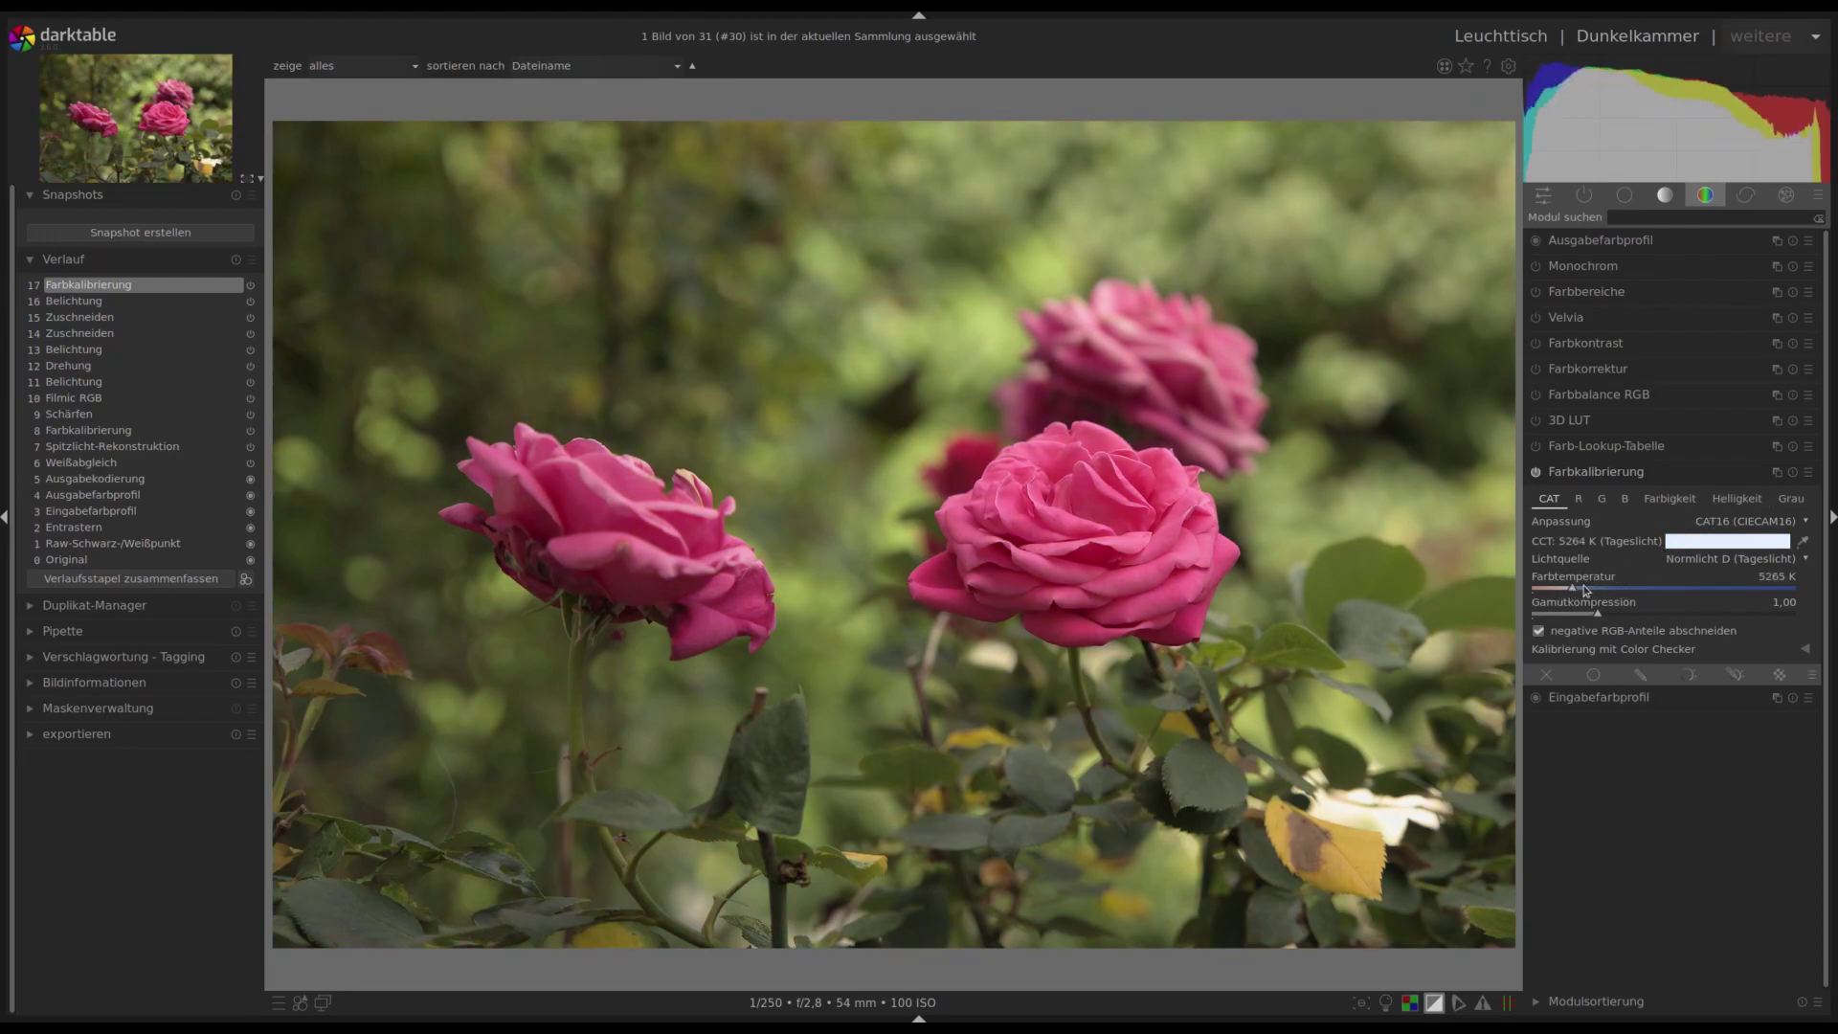
left_click(1625, 194)
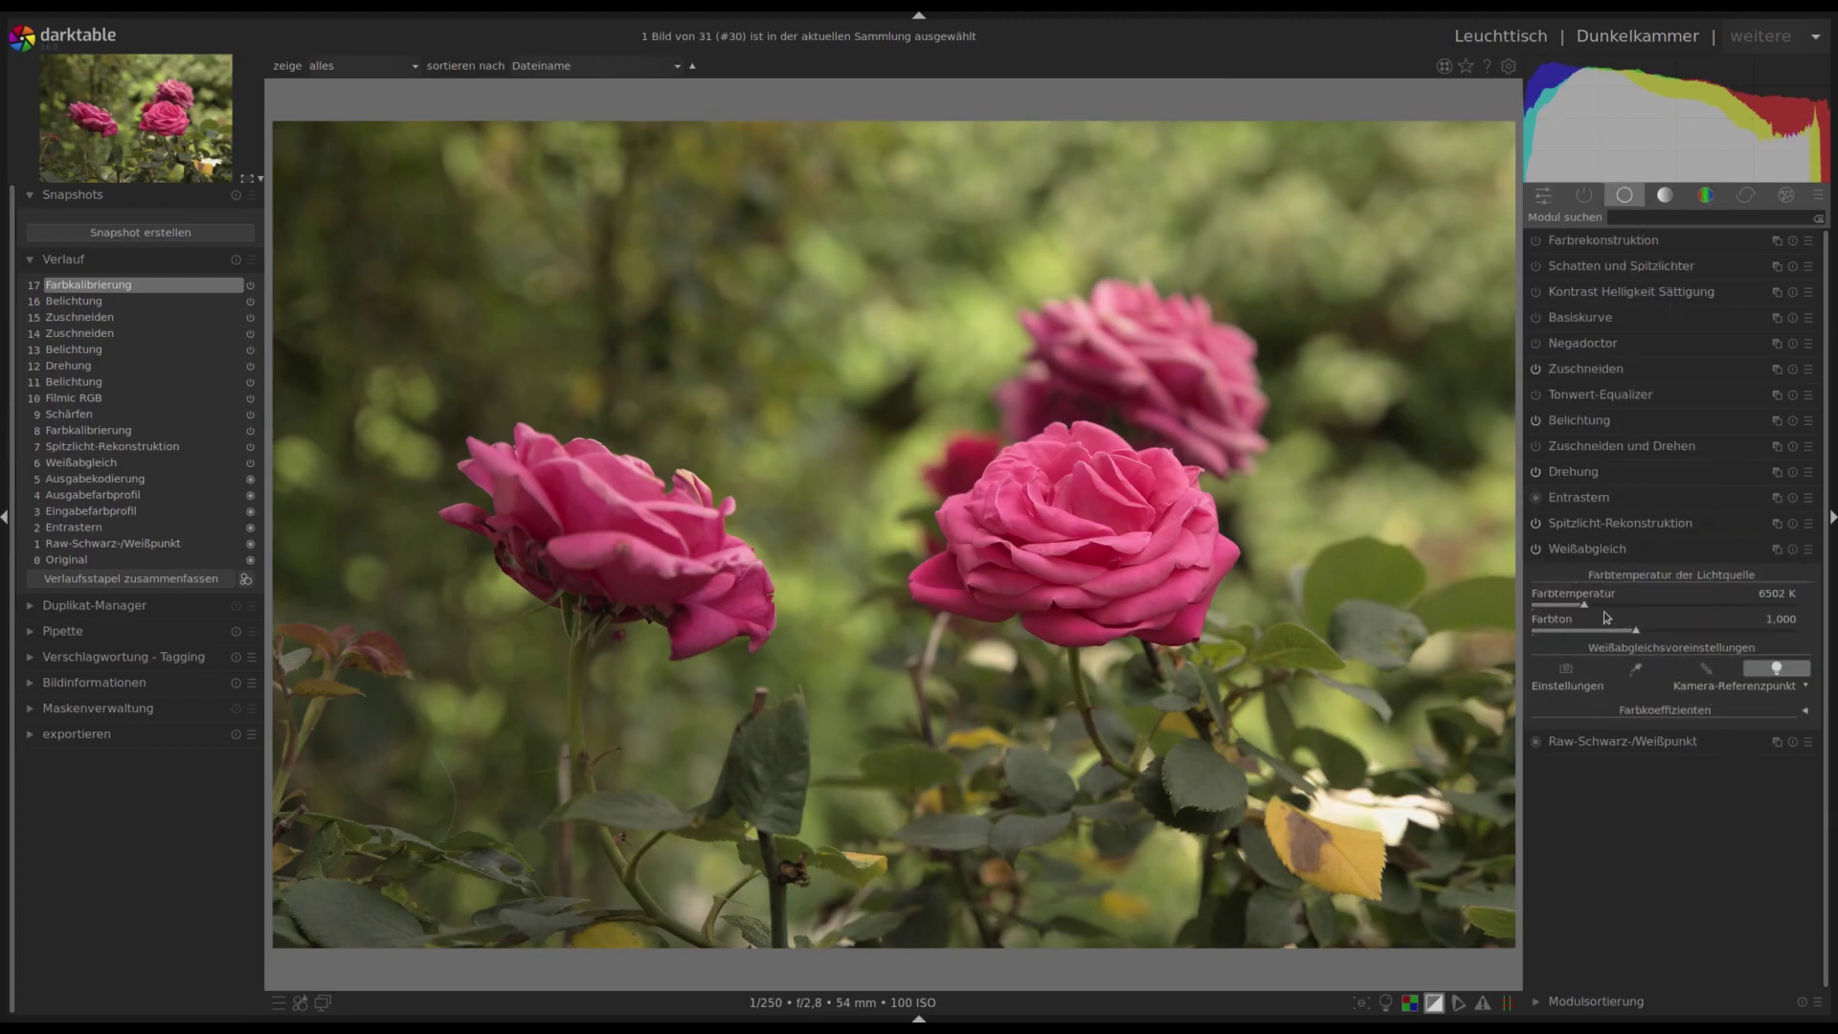
left_click_drag(1588, 610, 1651, 612)
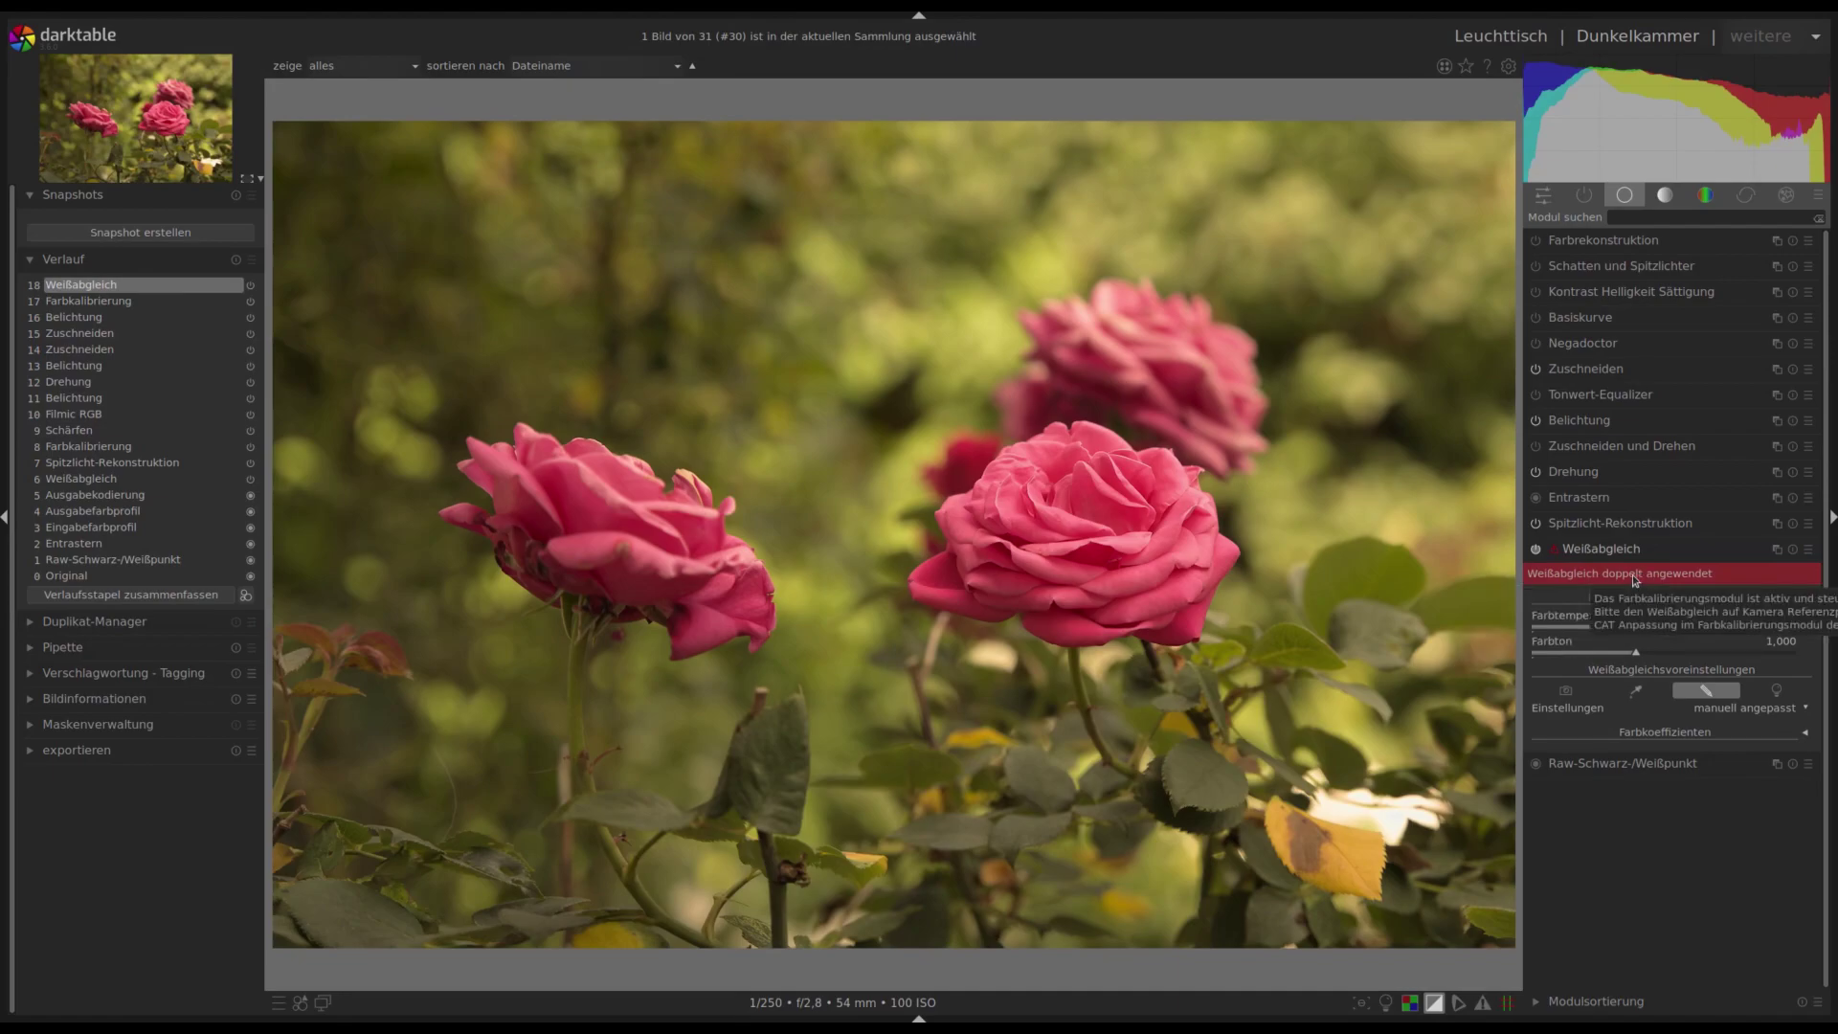
left_click(1774, 689)
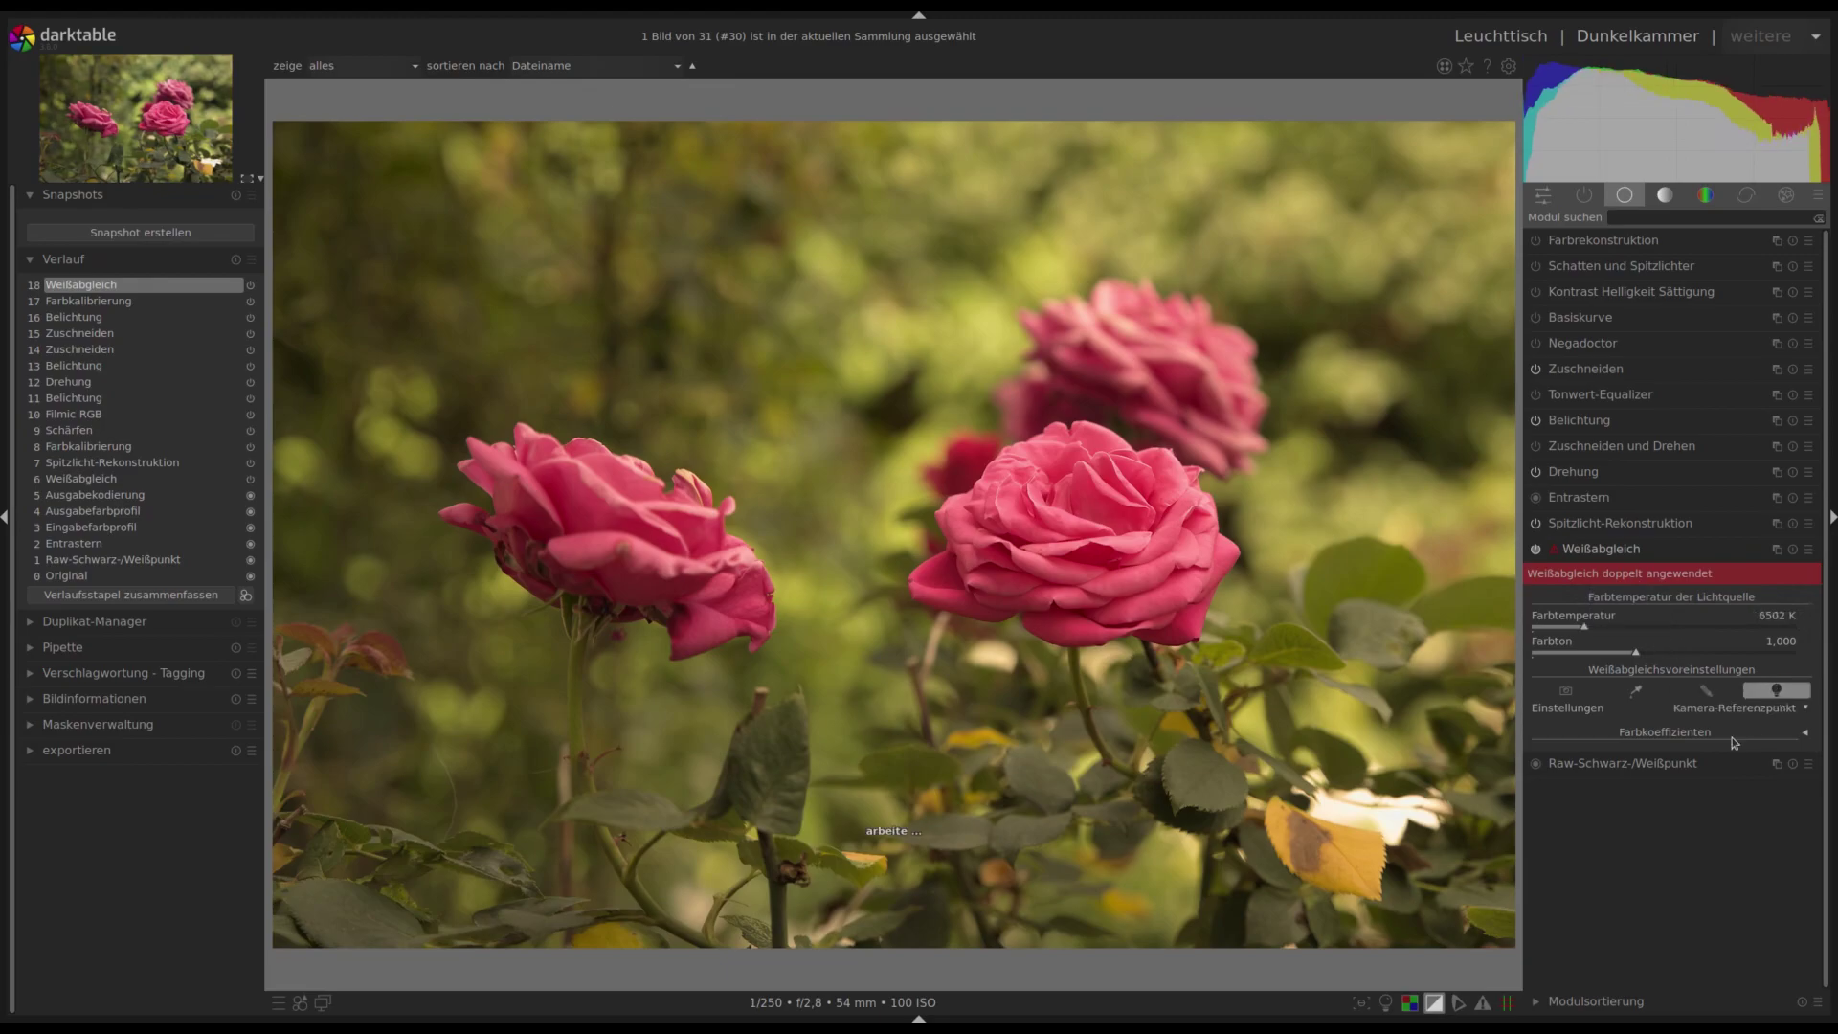
Sample the photo with color calibration's picker for a 3000 K custom illuminant, then collapse it.
left_click(1665, 195)
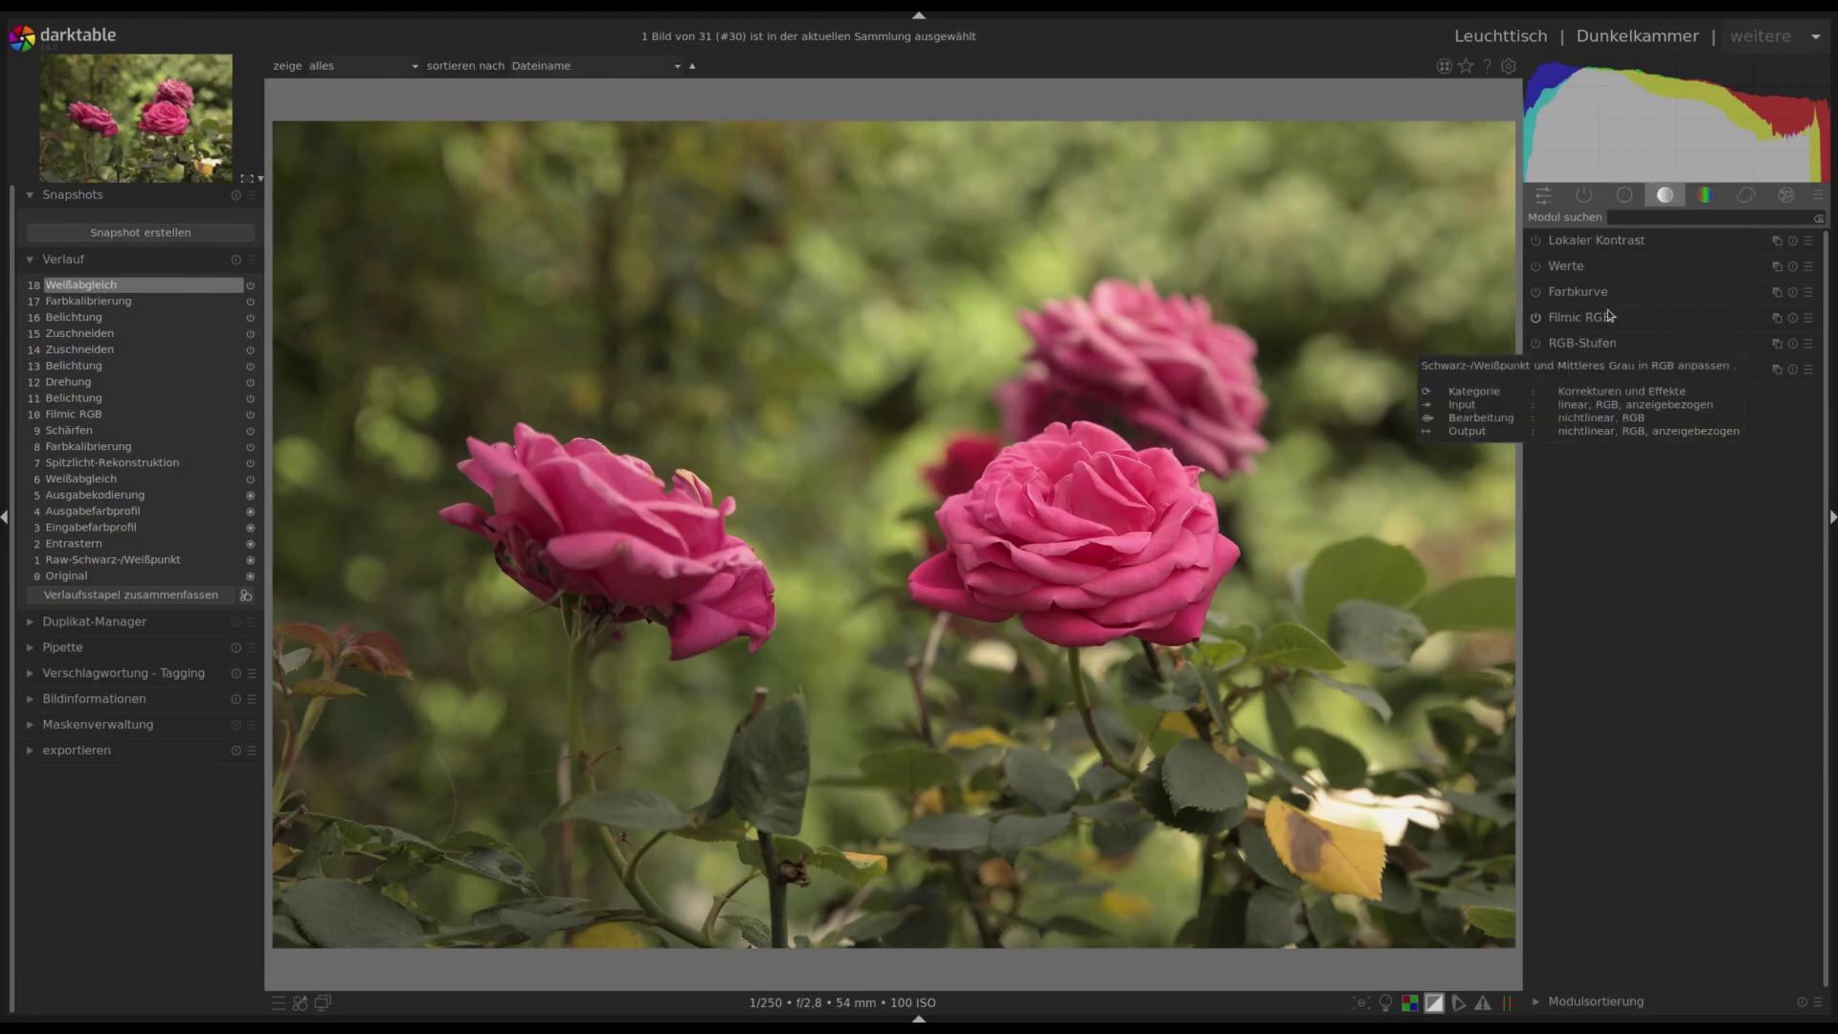
left_click(1710, 201)
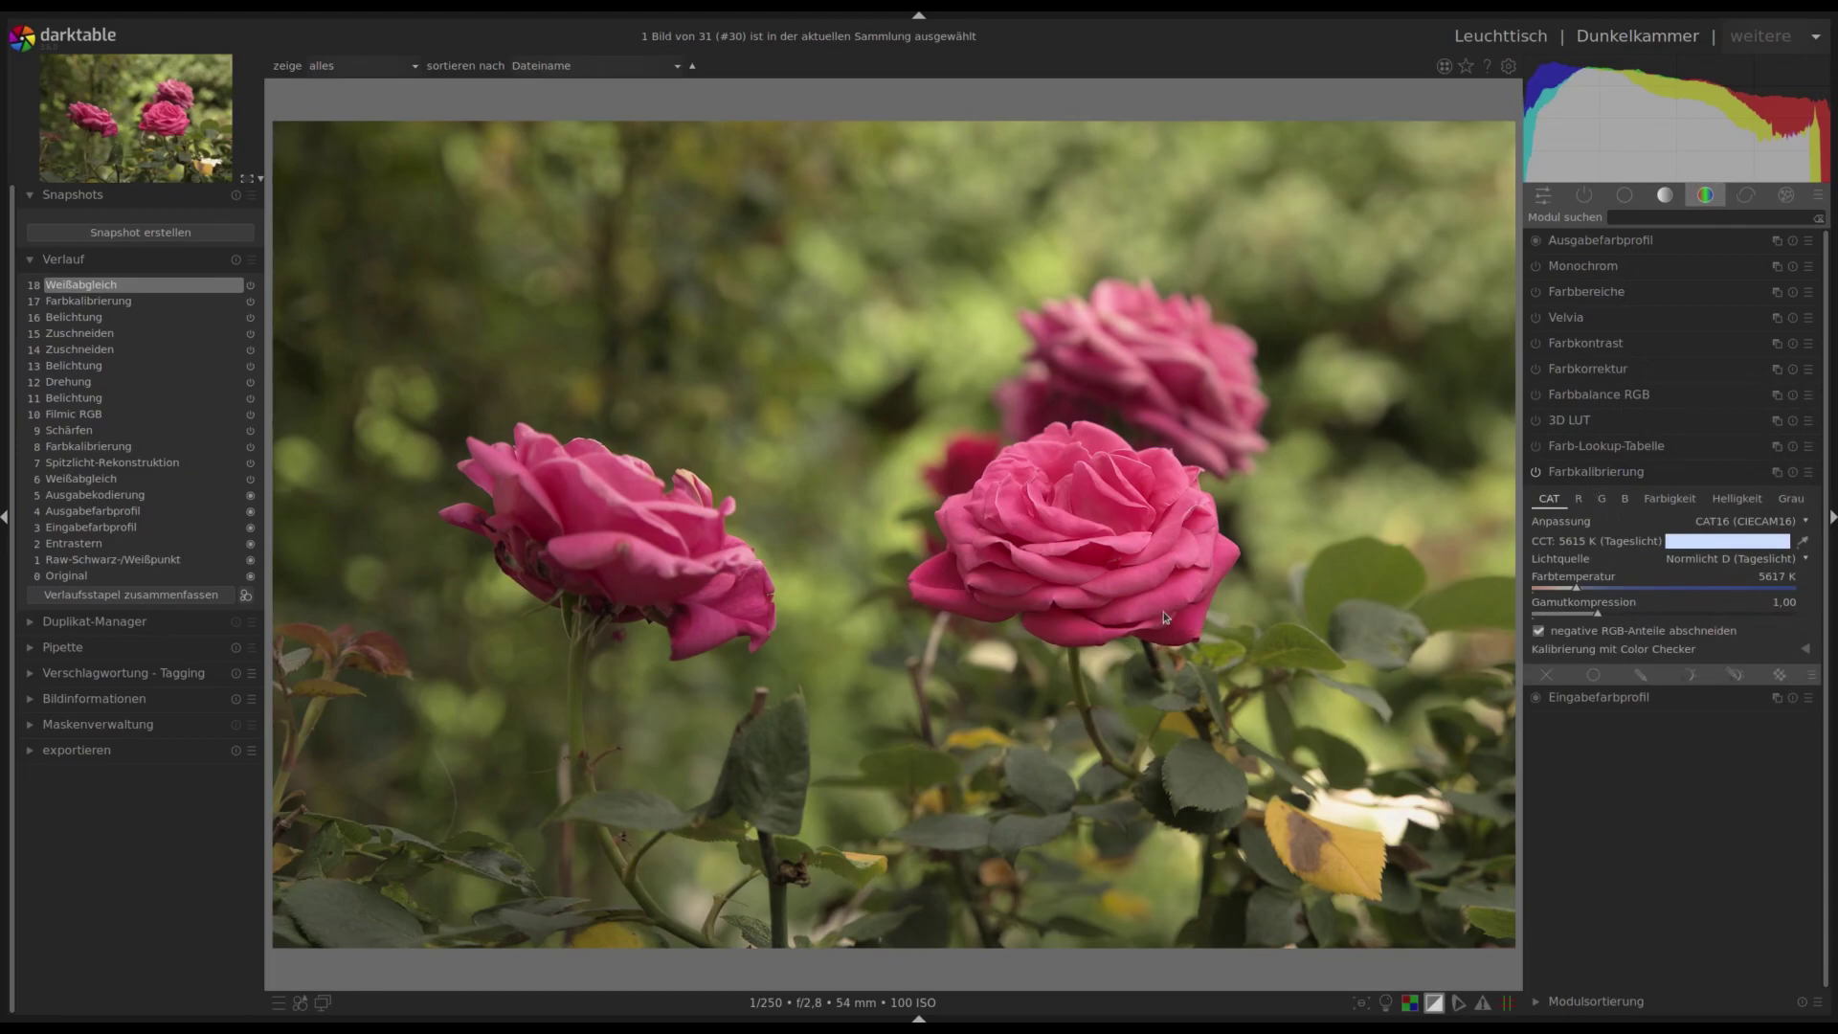
left_click(1802, 542)
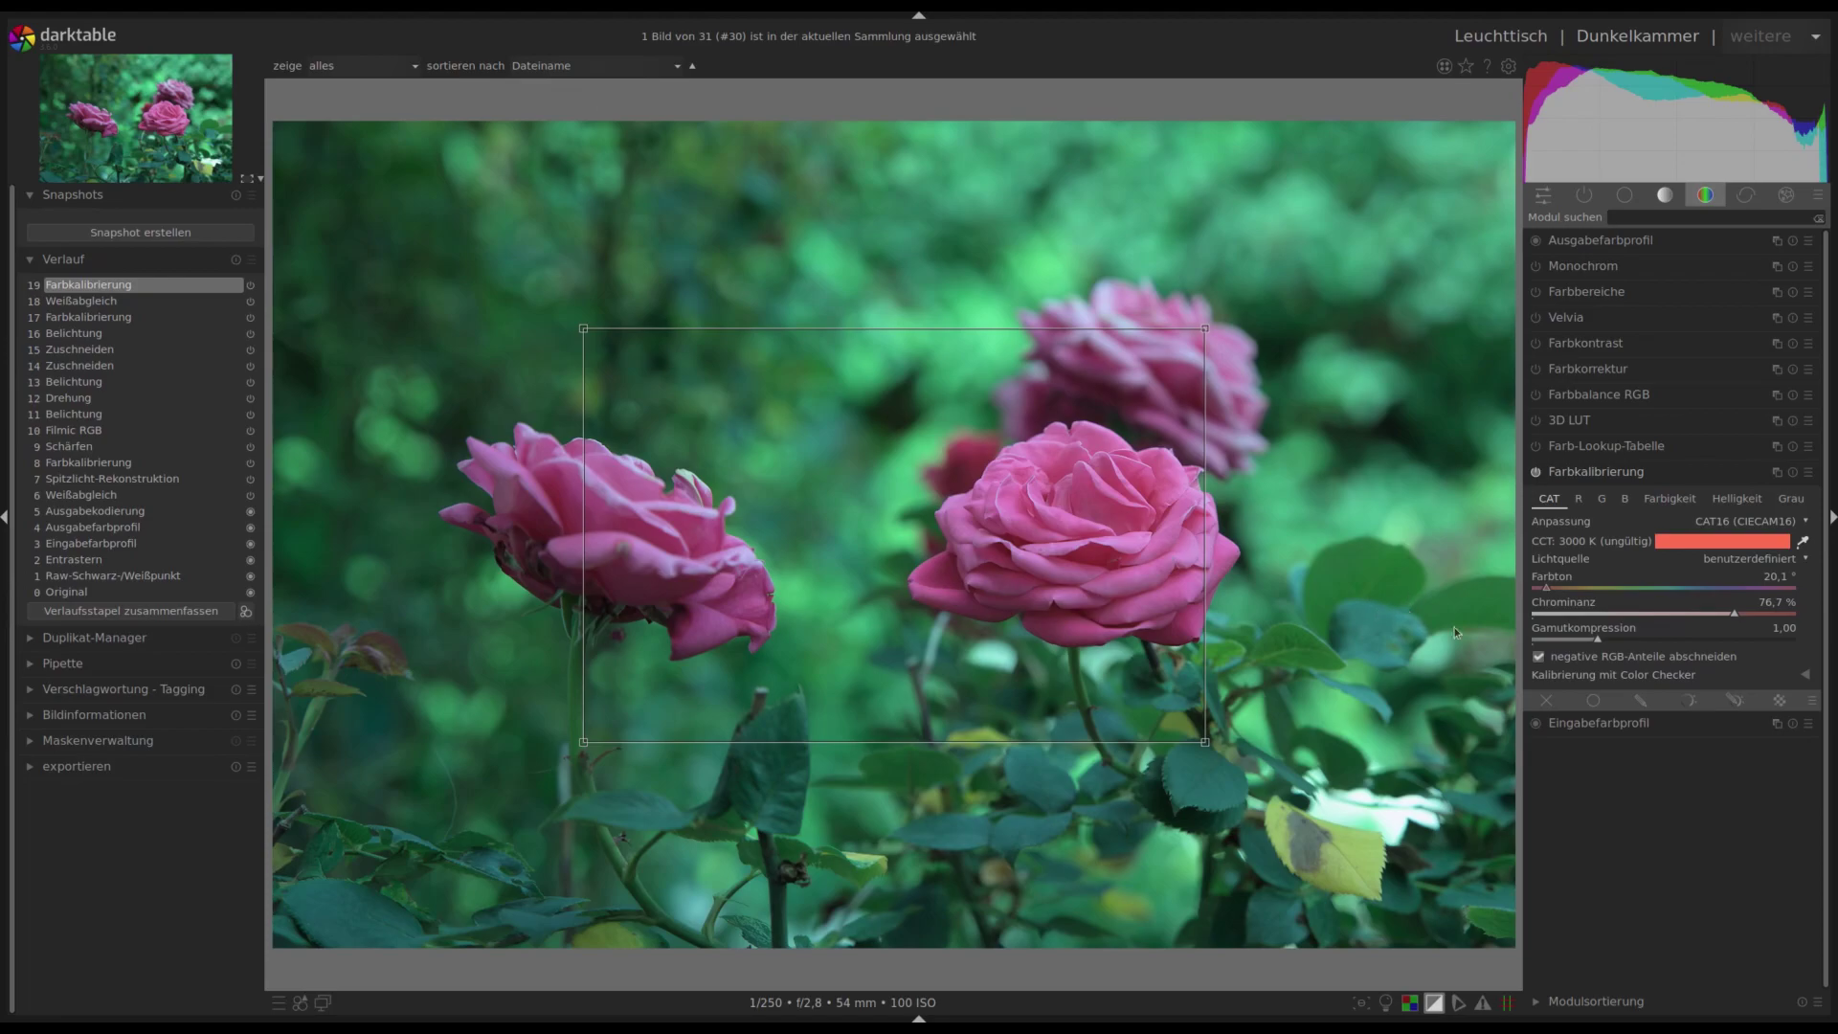
left_click(1586, 473)
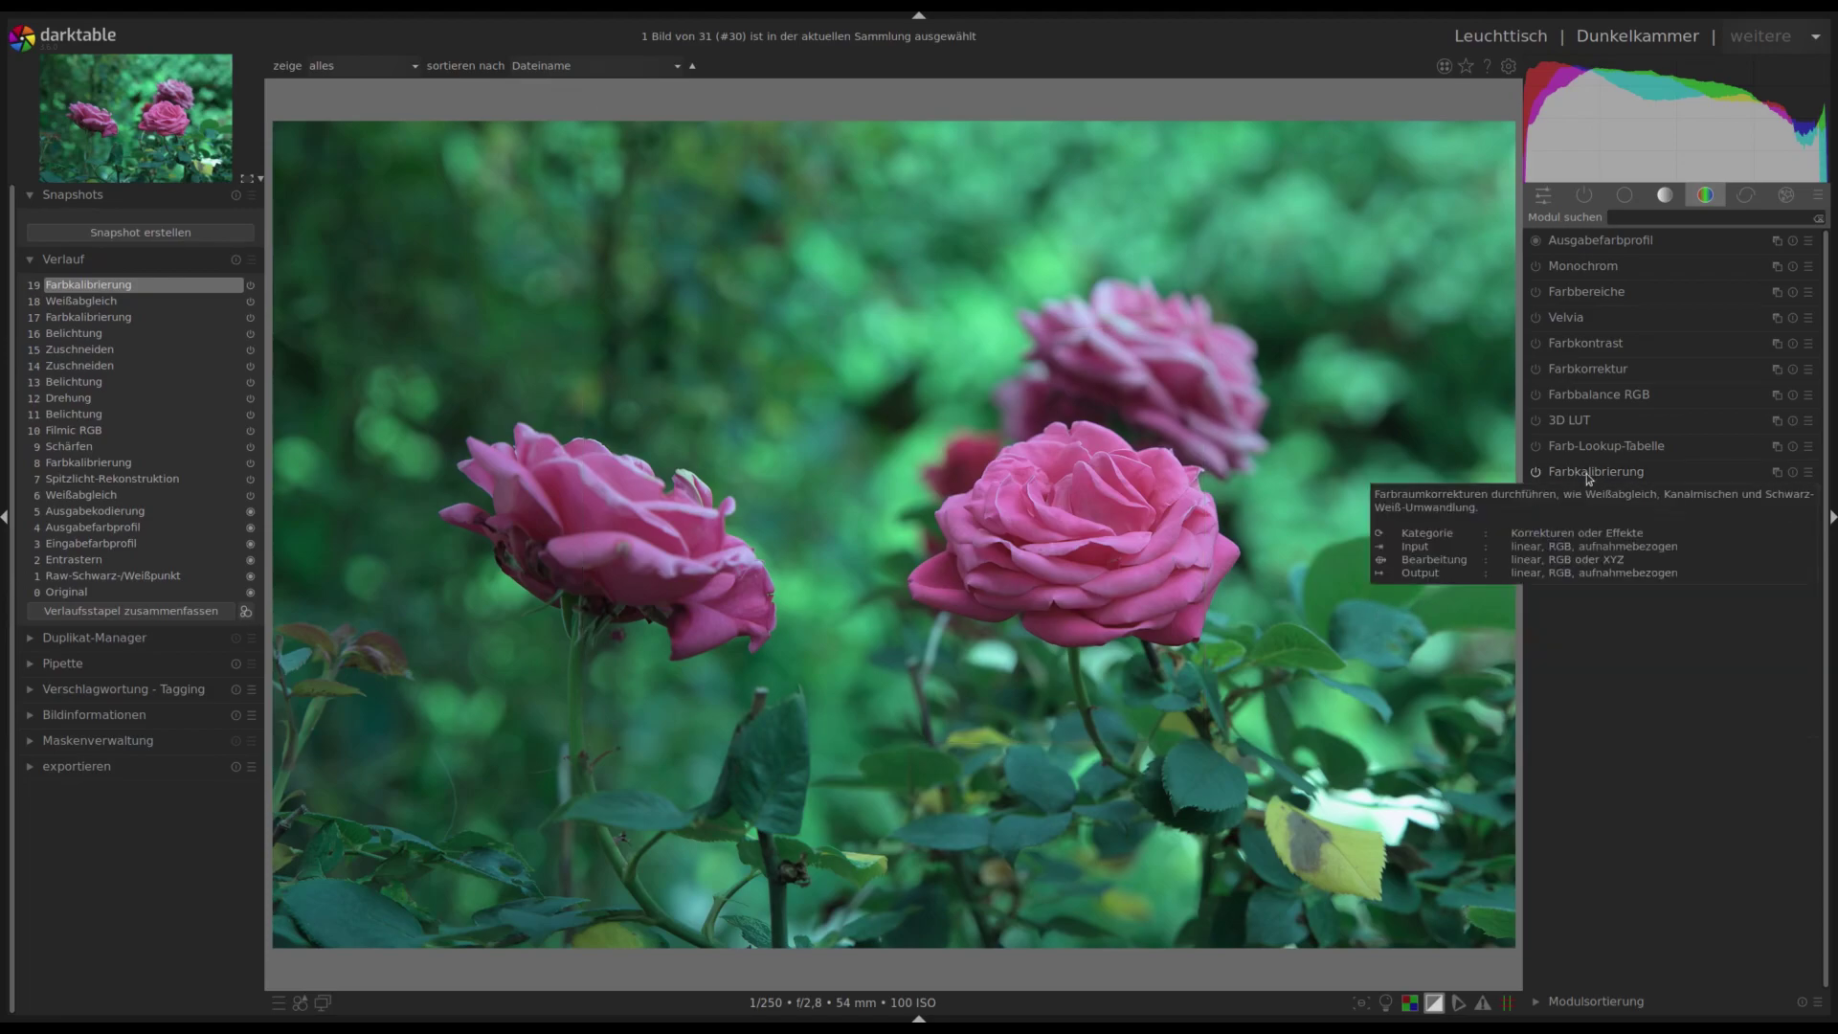
left_click(1665, 200)
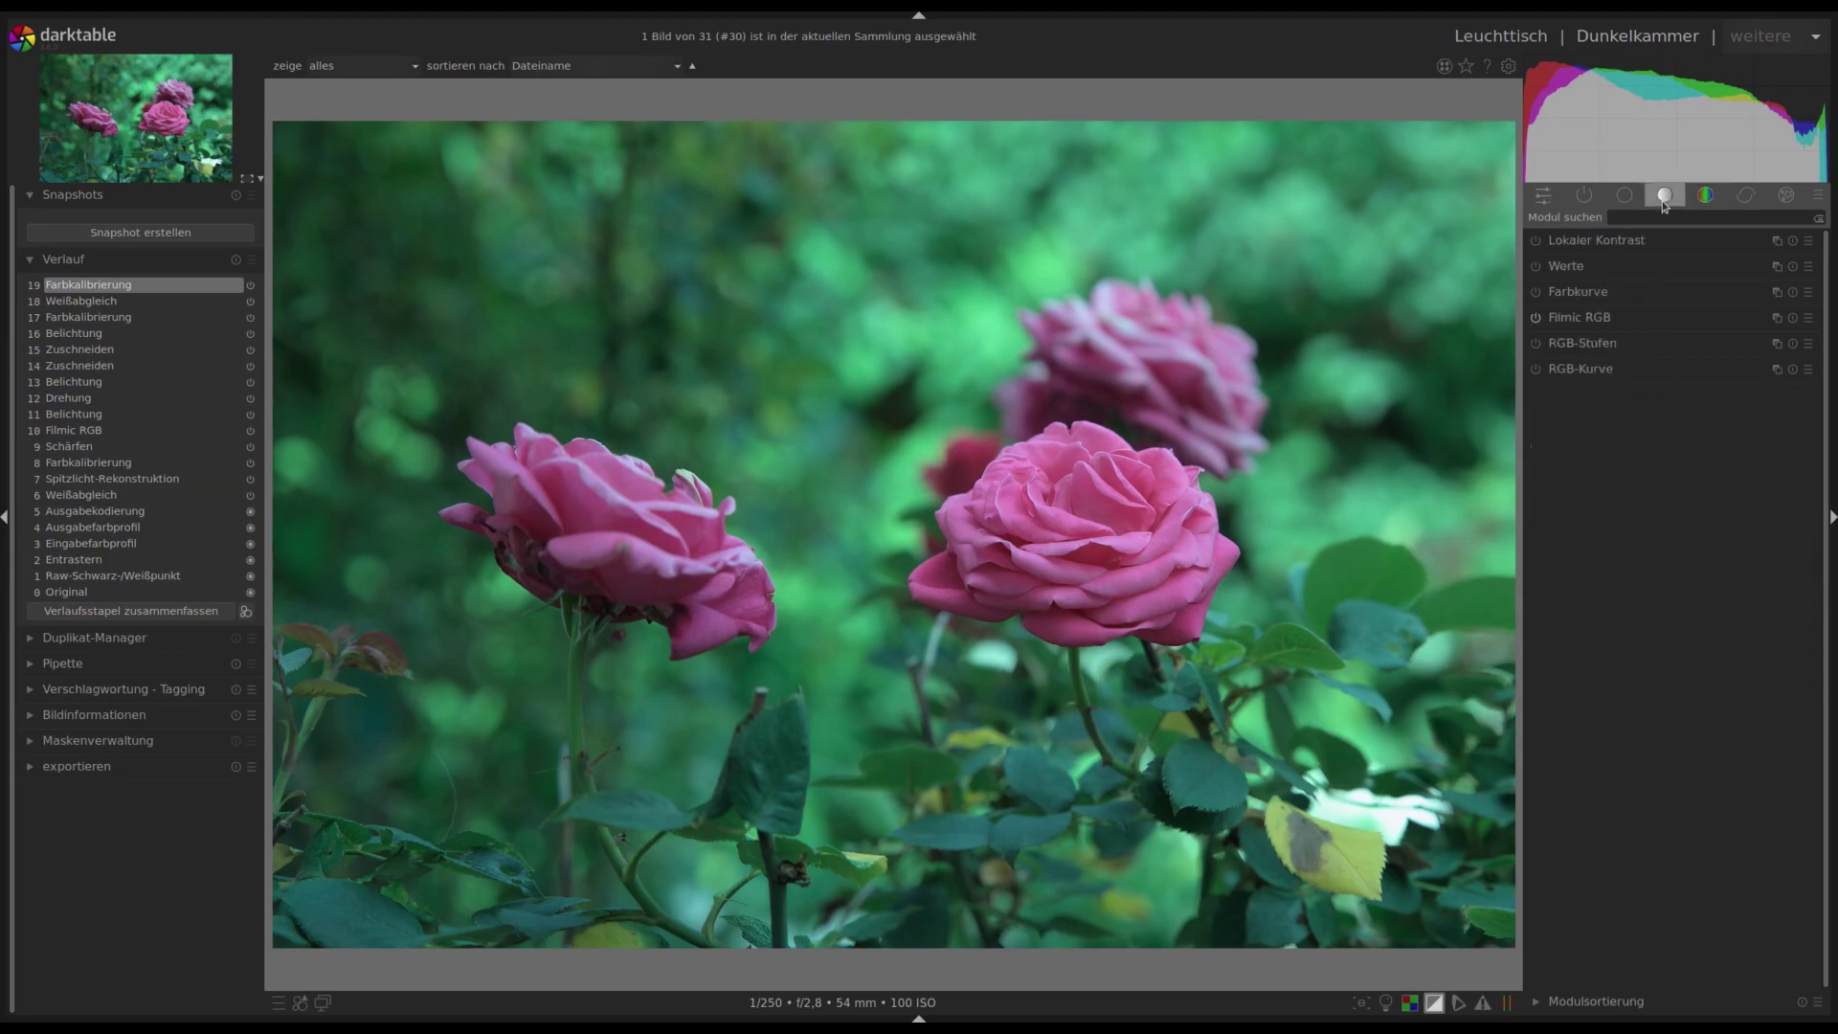
Expand Filmic RGB and briefly check the exposure settings.
left_click(1580, 317)
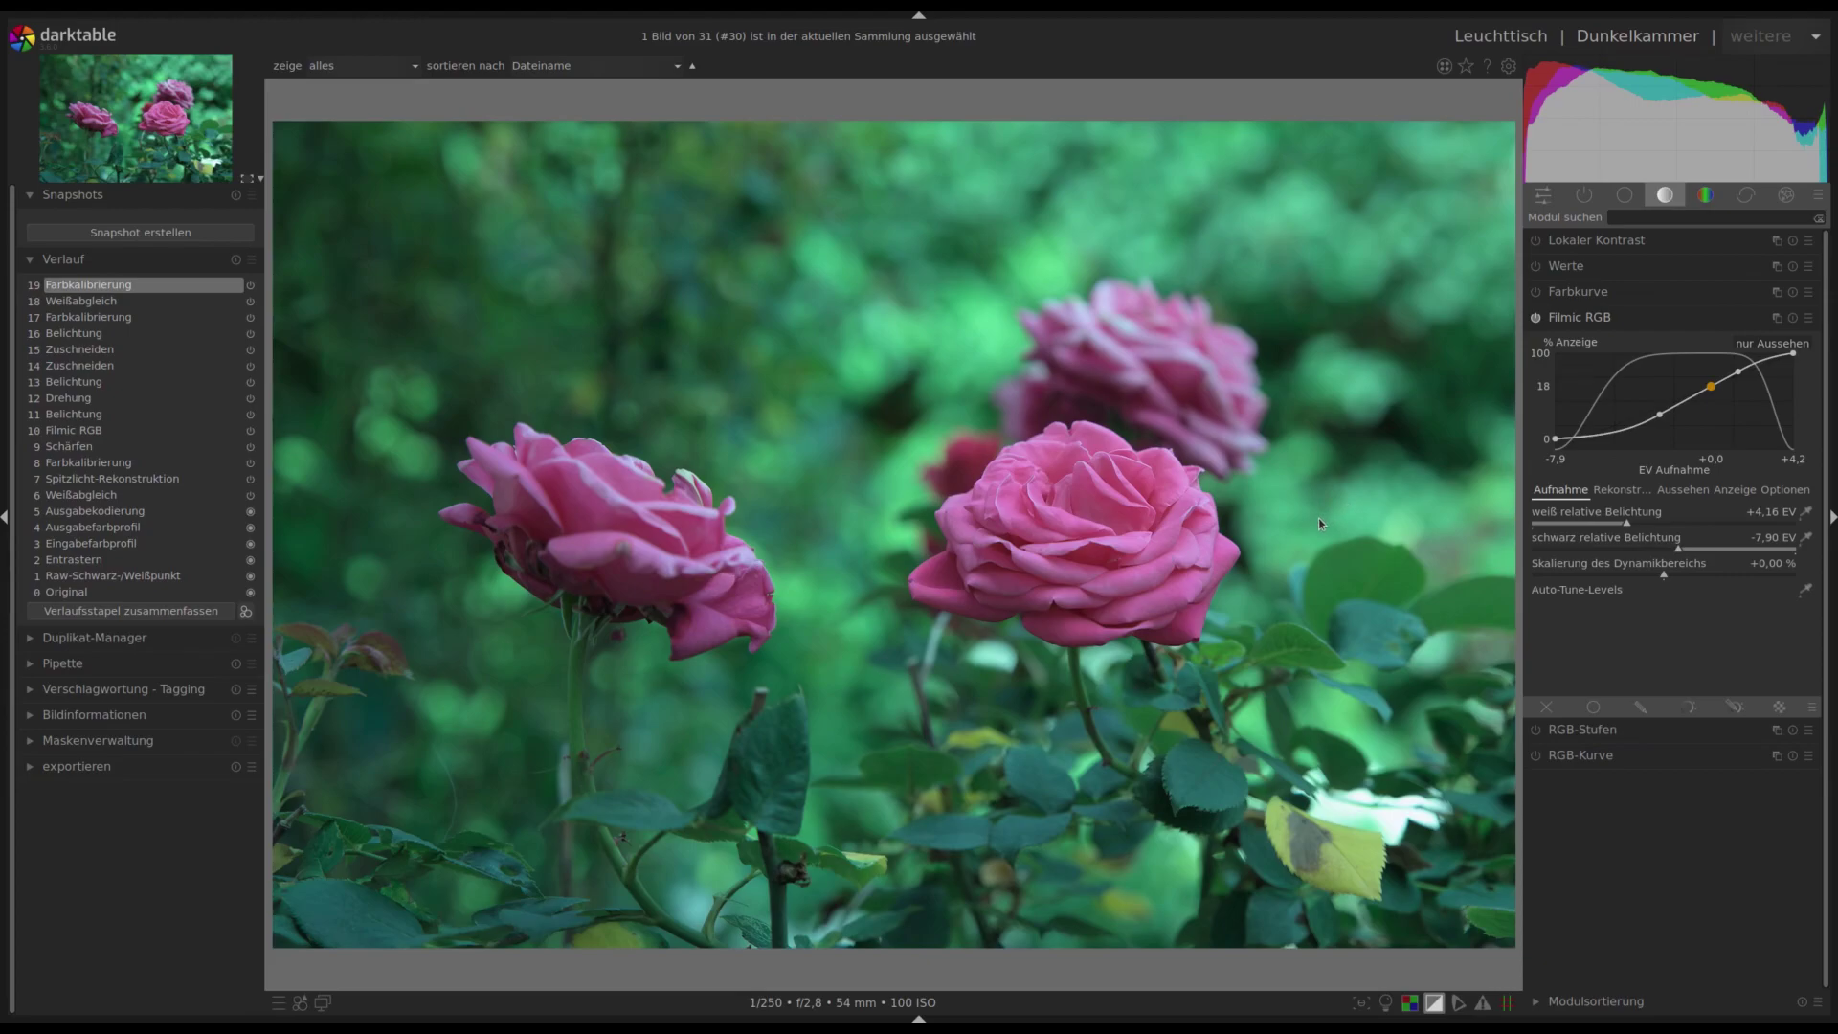
left_click(1625, 194)
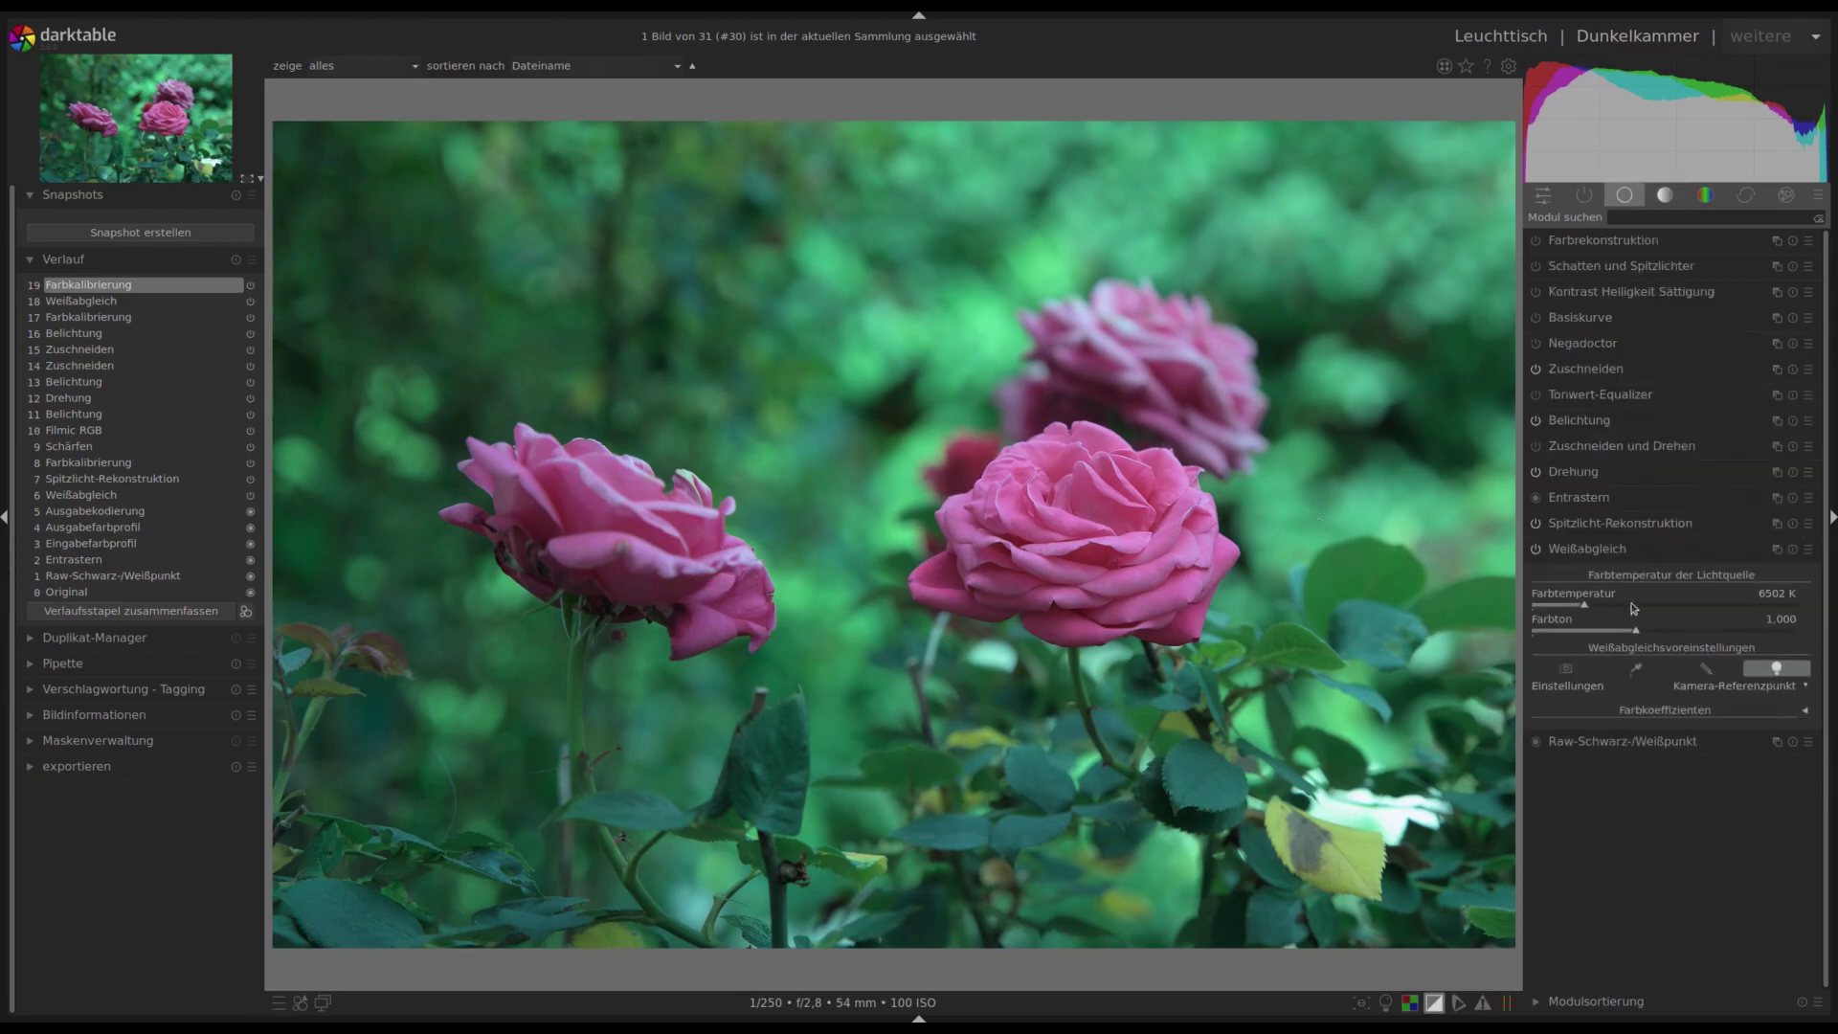
left_click(1571, 422)
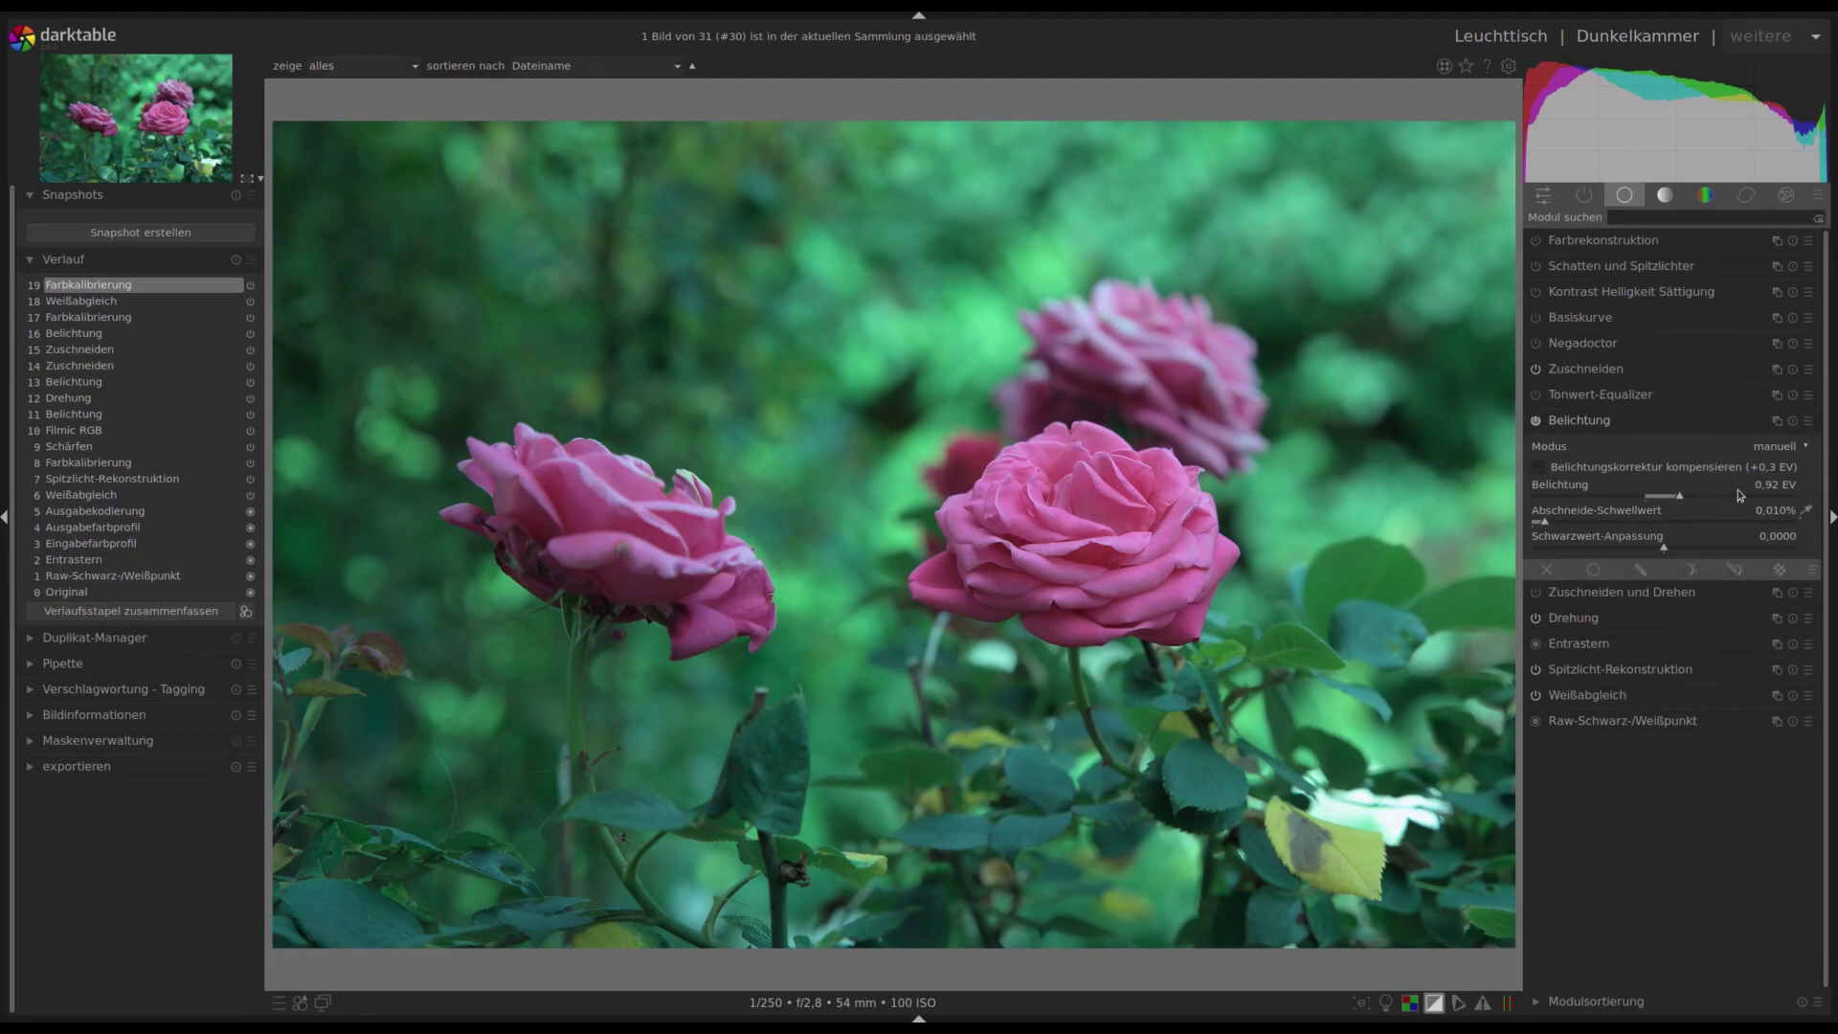
left_click(1665, 194)
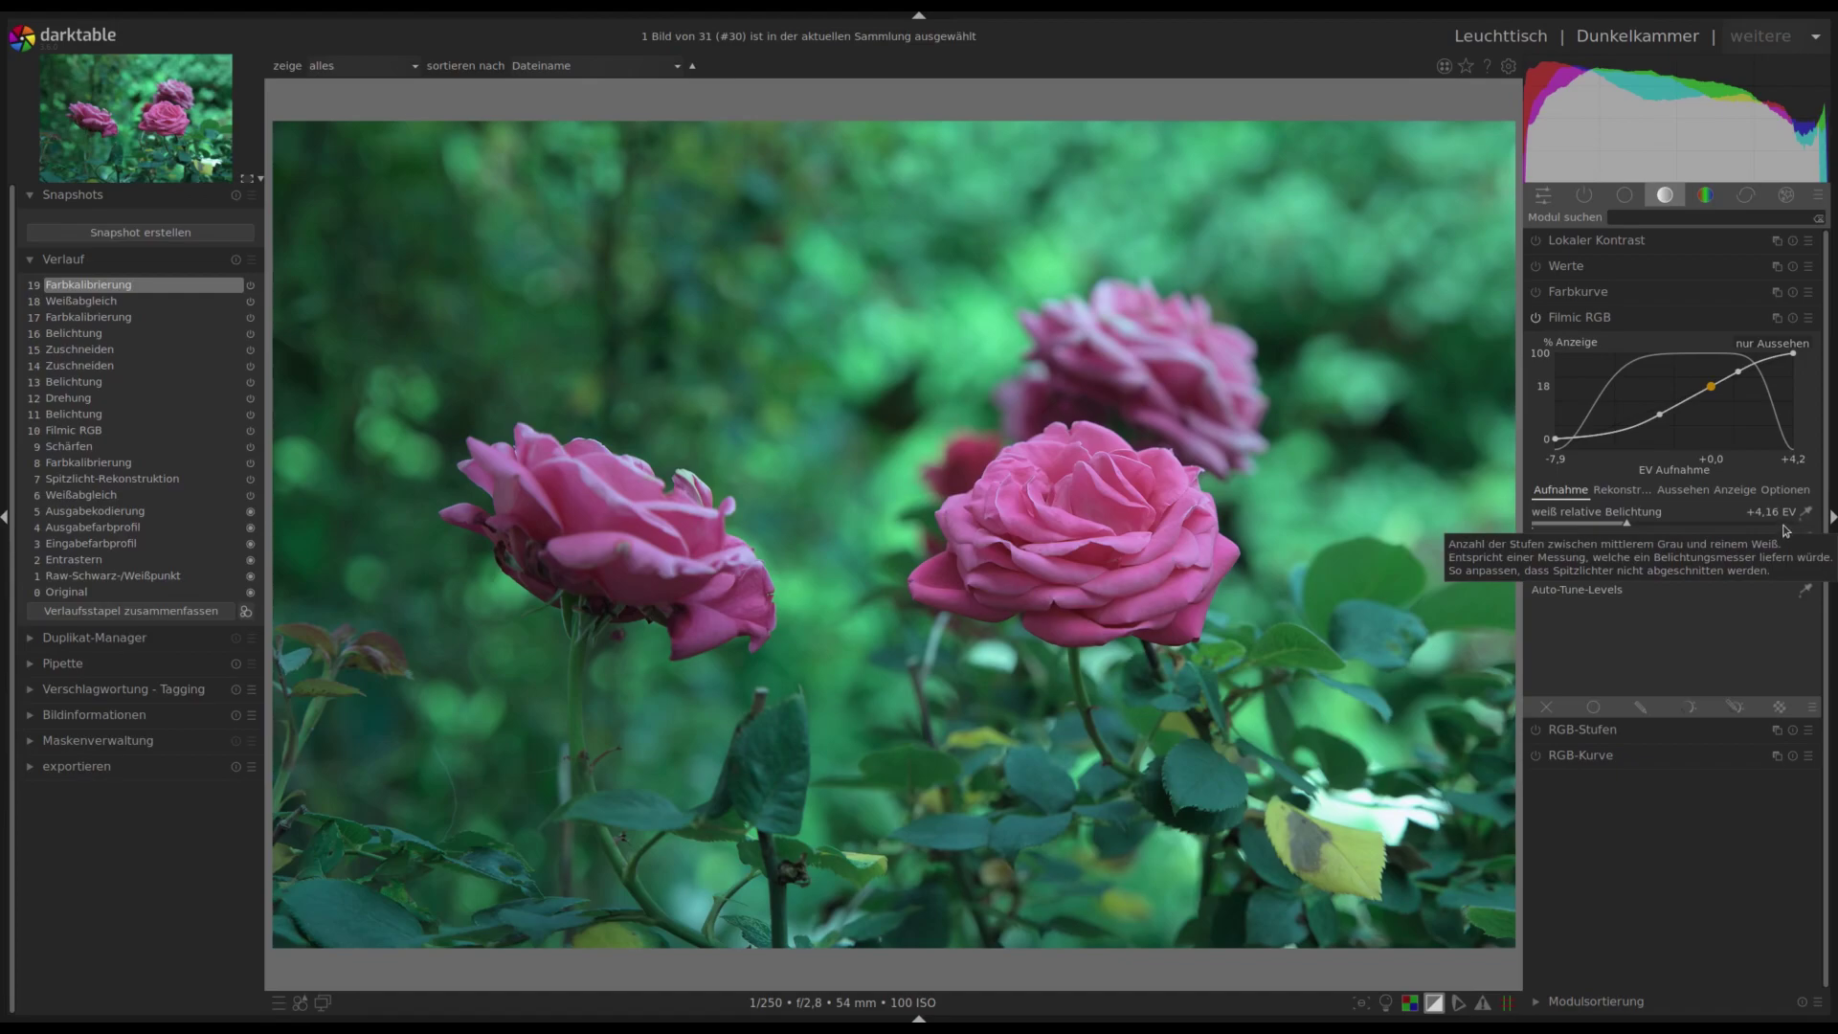
Set filmic white relative exposure to +5.00 EV and look contrast to about 1.582.
right_click(1789, 529)
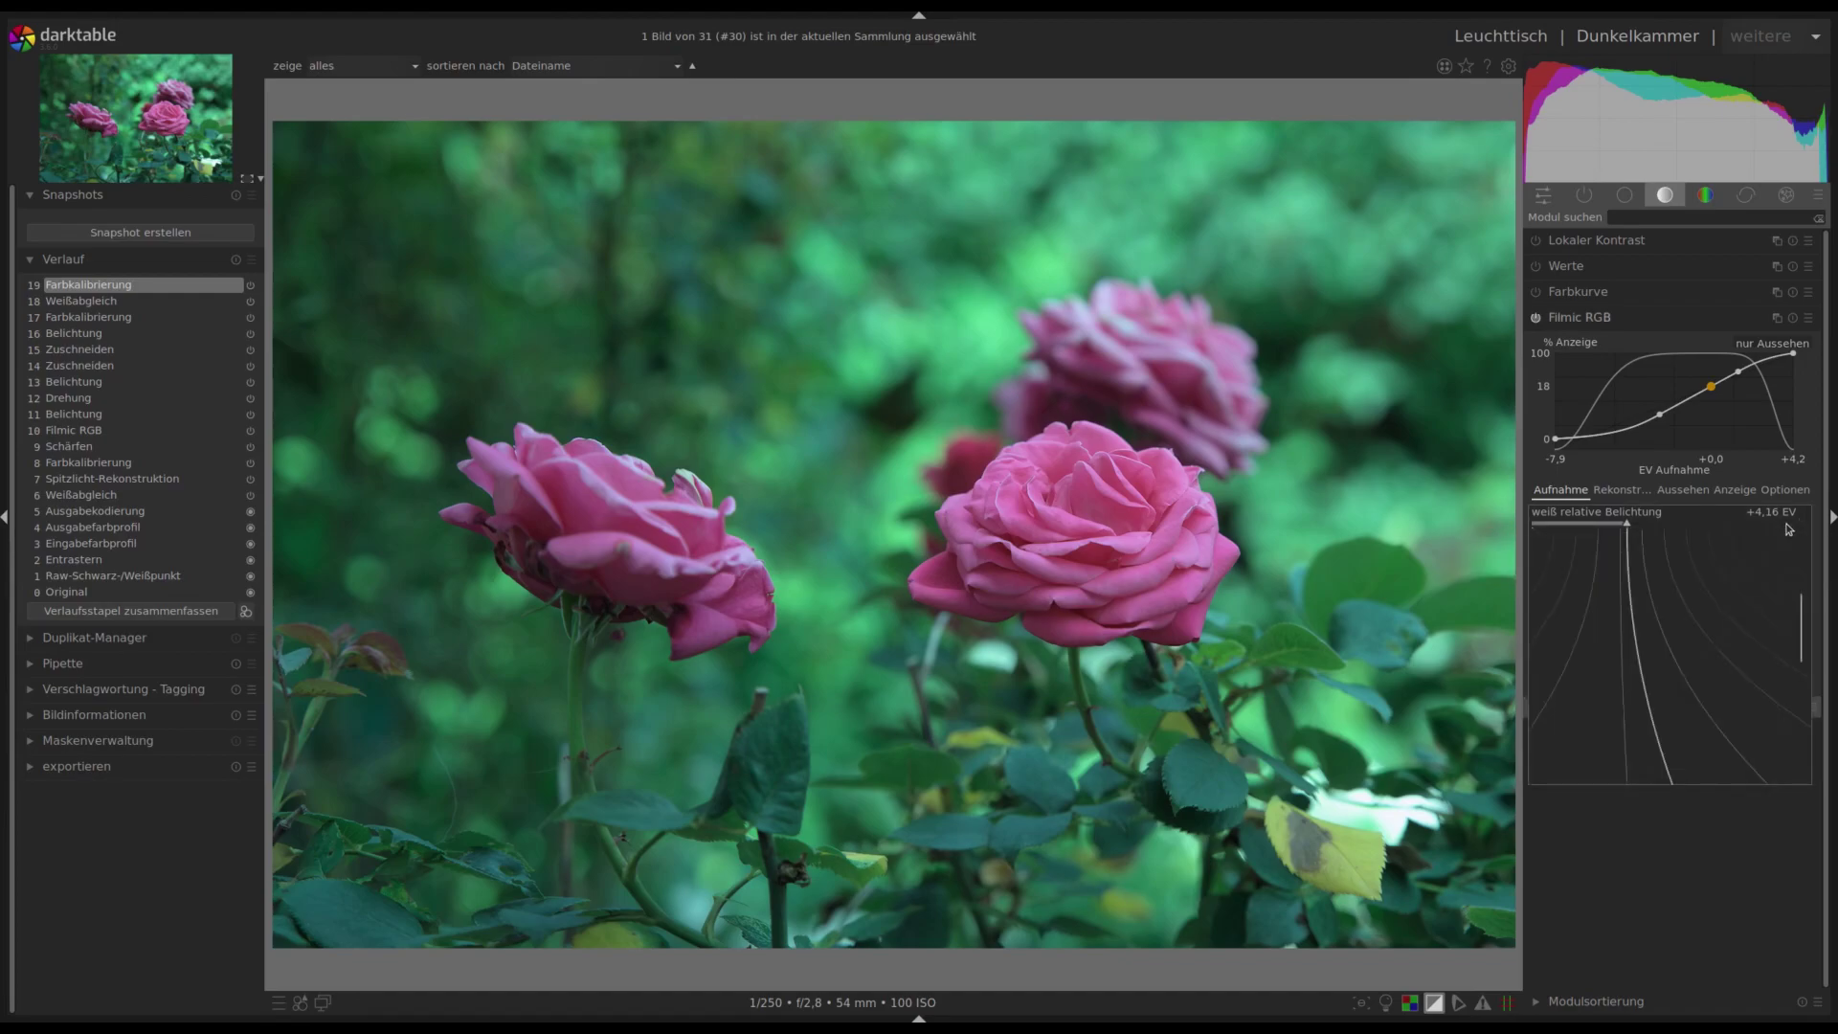
type("5")
key("Return")
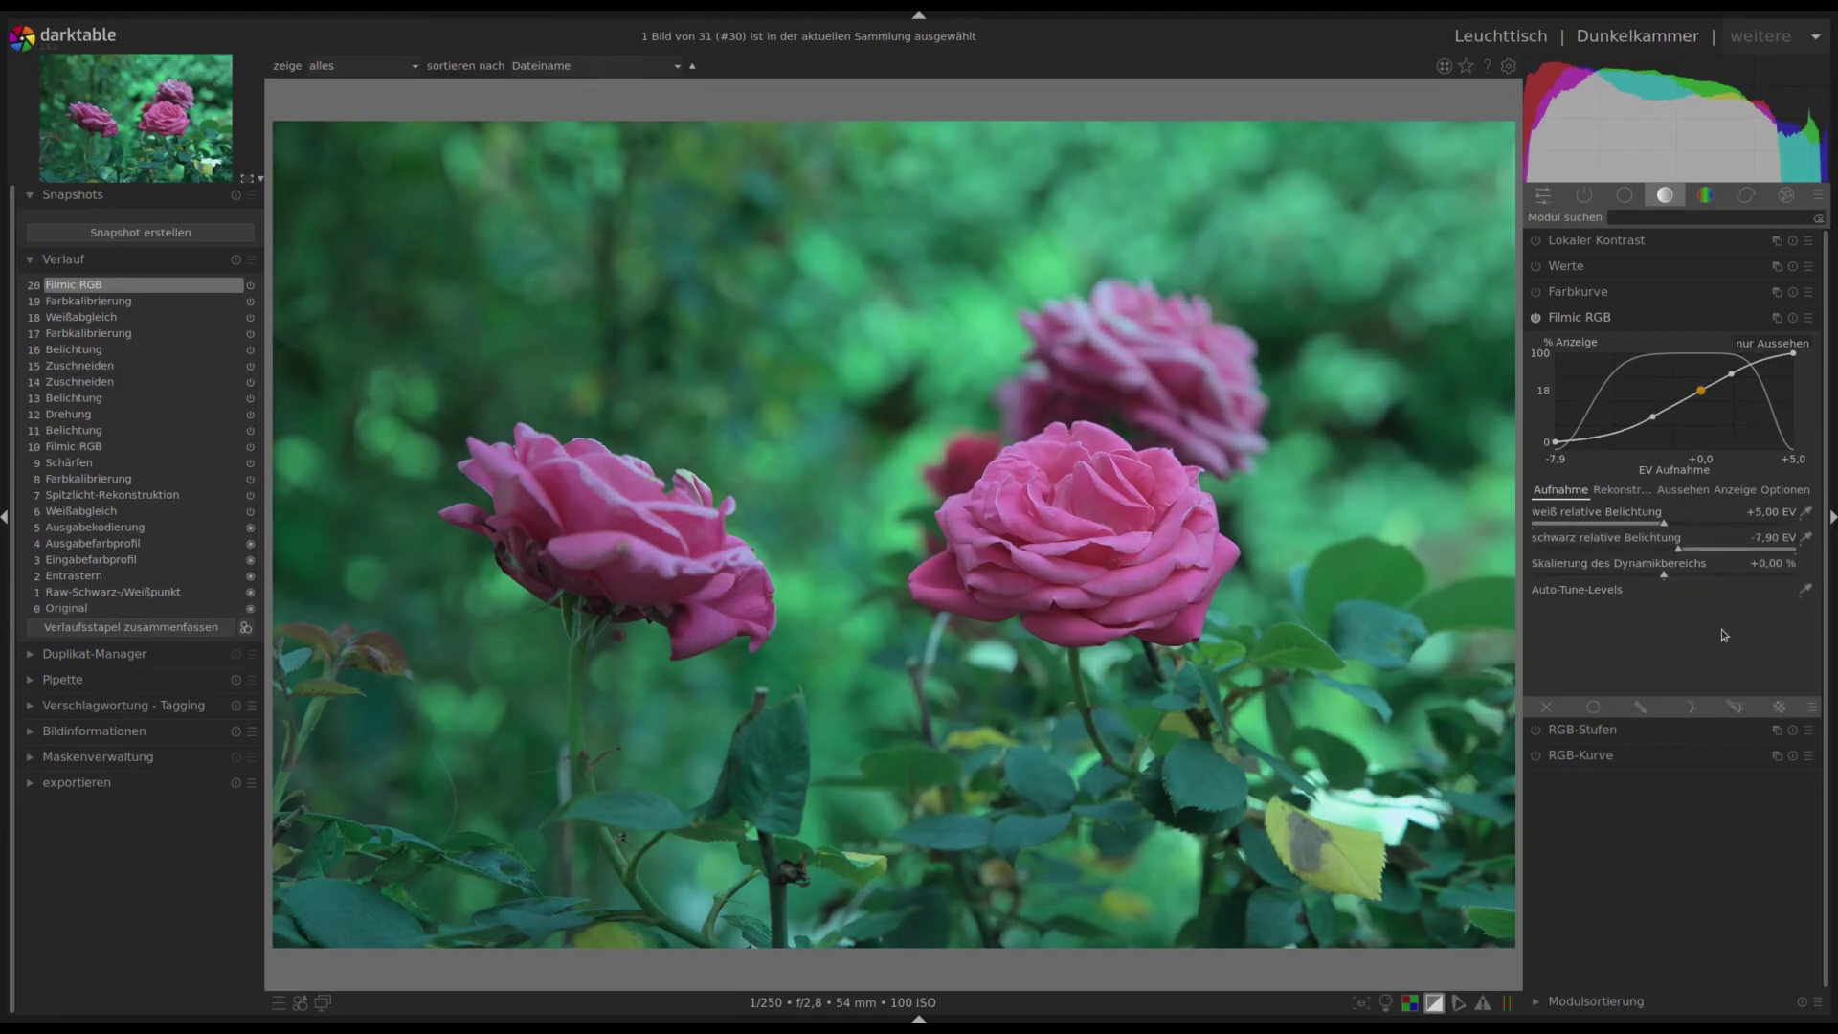
left_click(1683, 489)
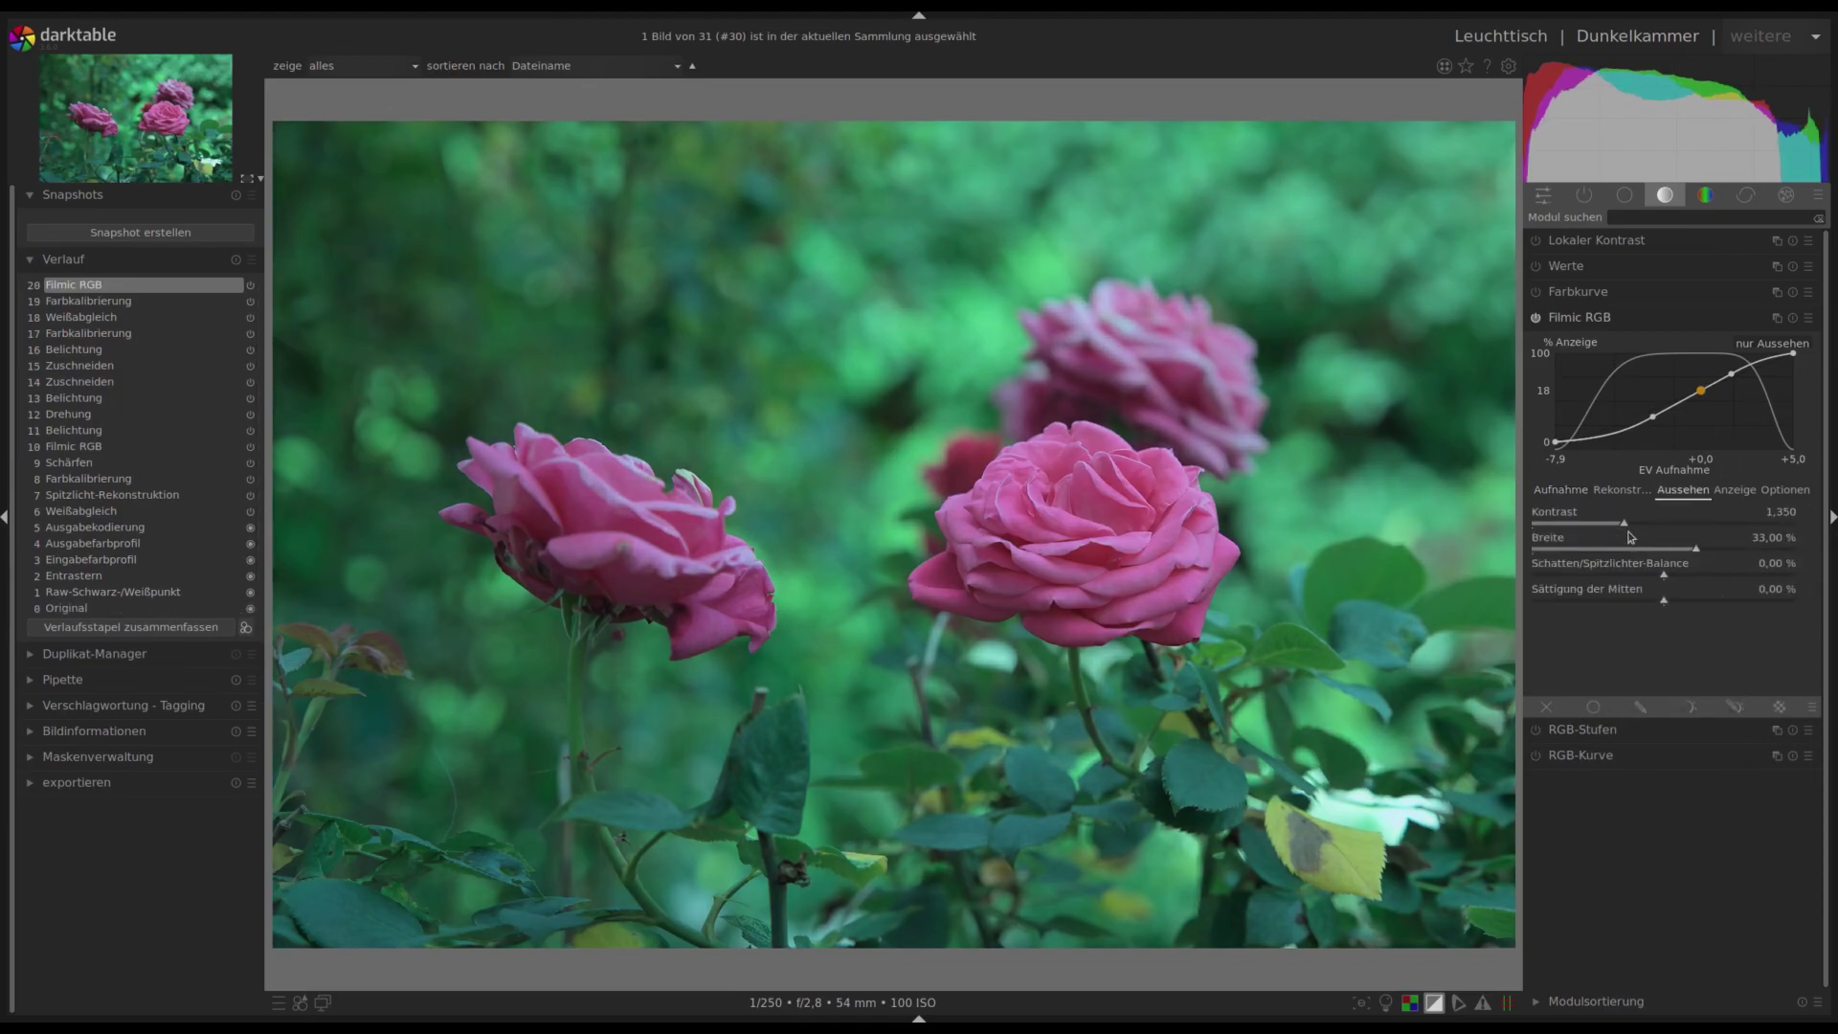
left_click_drag(1628, 529, 1688, 526)
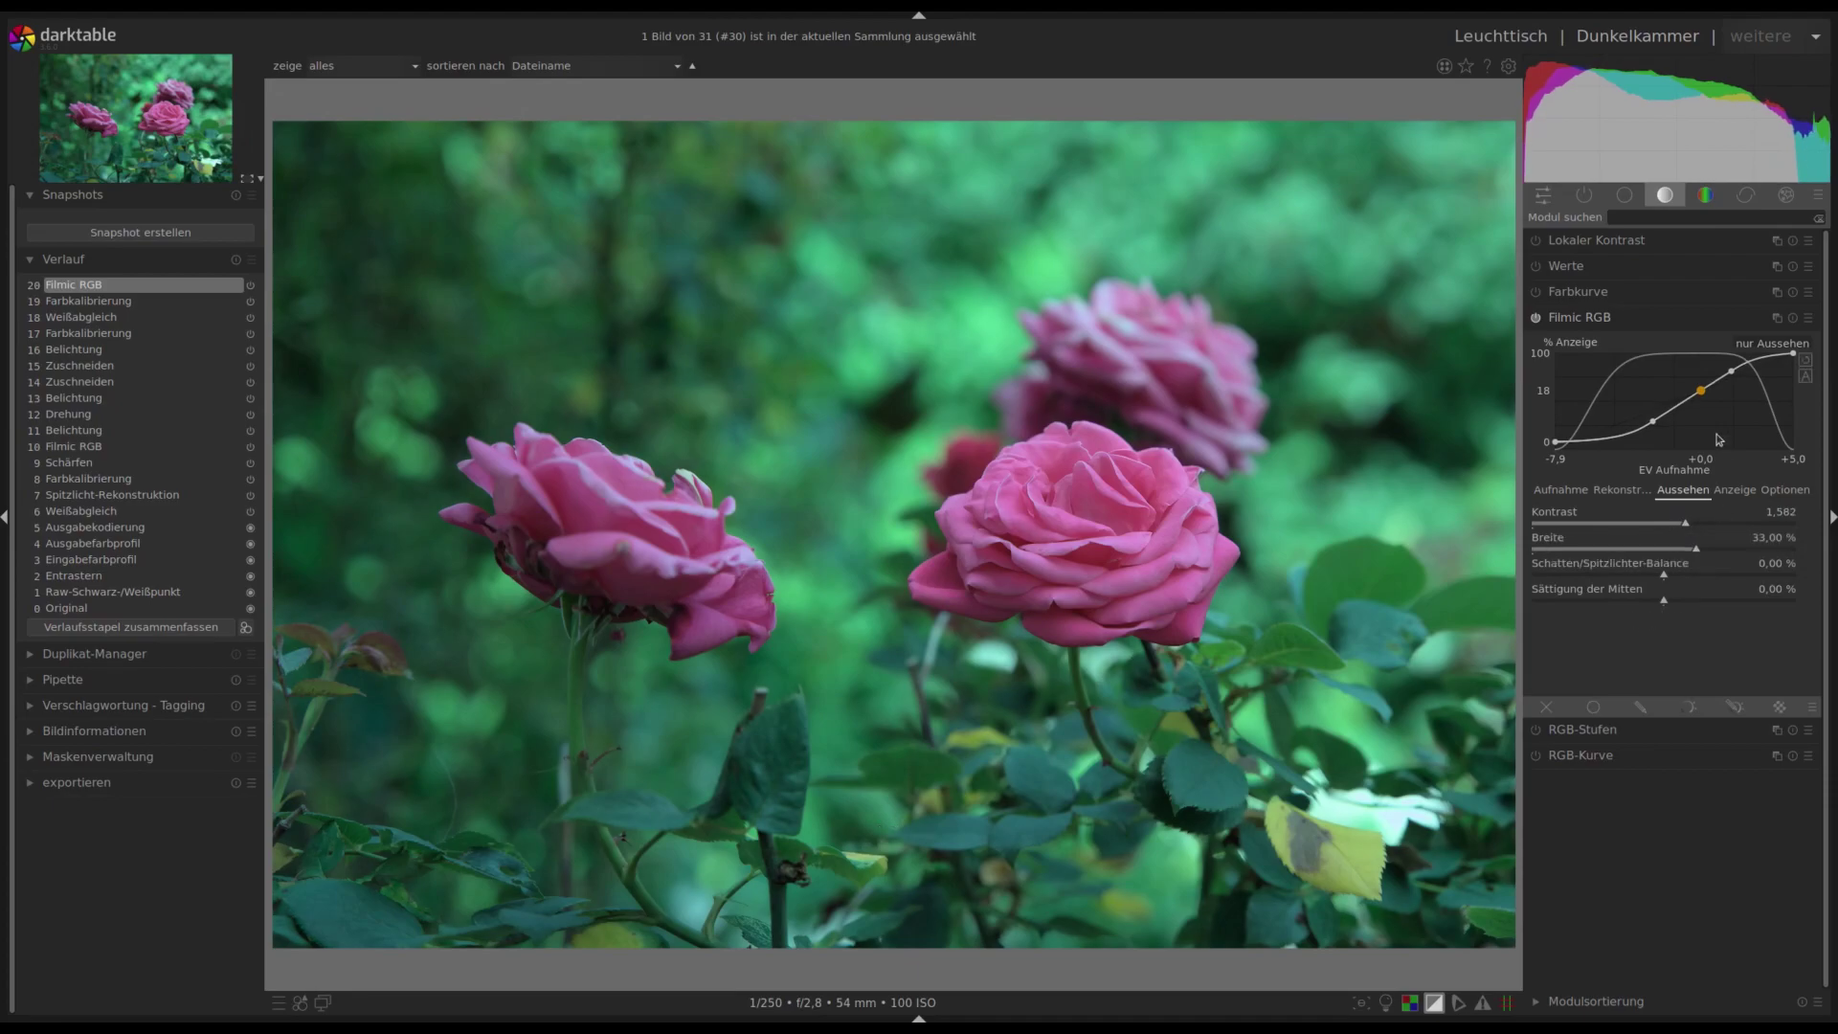
left_click(1705, 194)
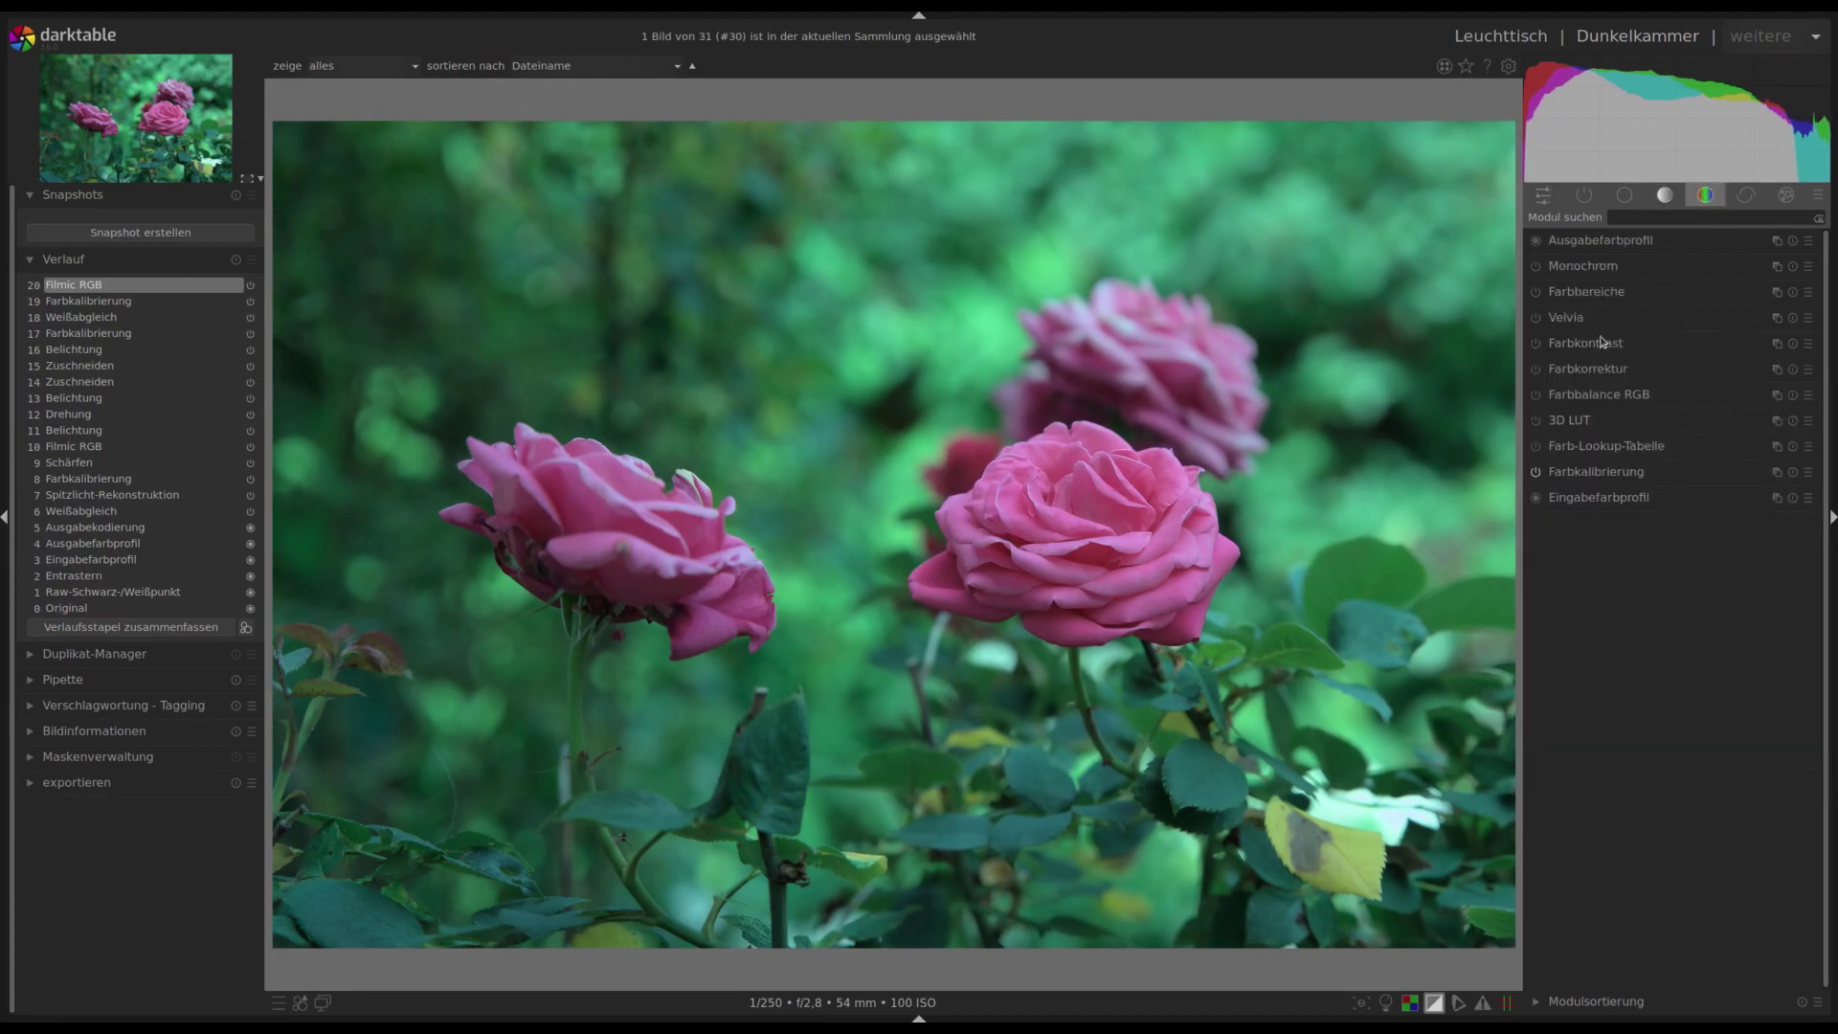
In color balance rgb, raise vibrance to 25.14 %, contrast to ~17 %, and global, shadow and midtone chroma.
left_click(1600, 397)
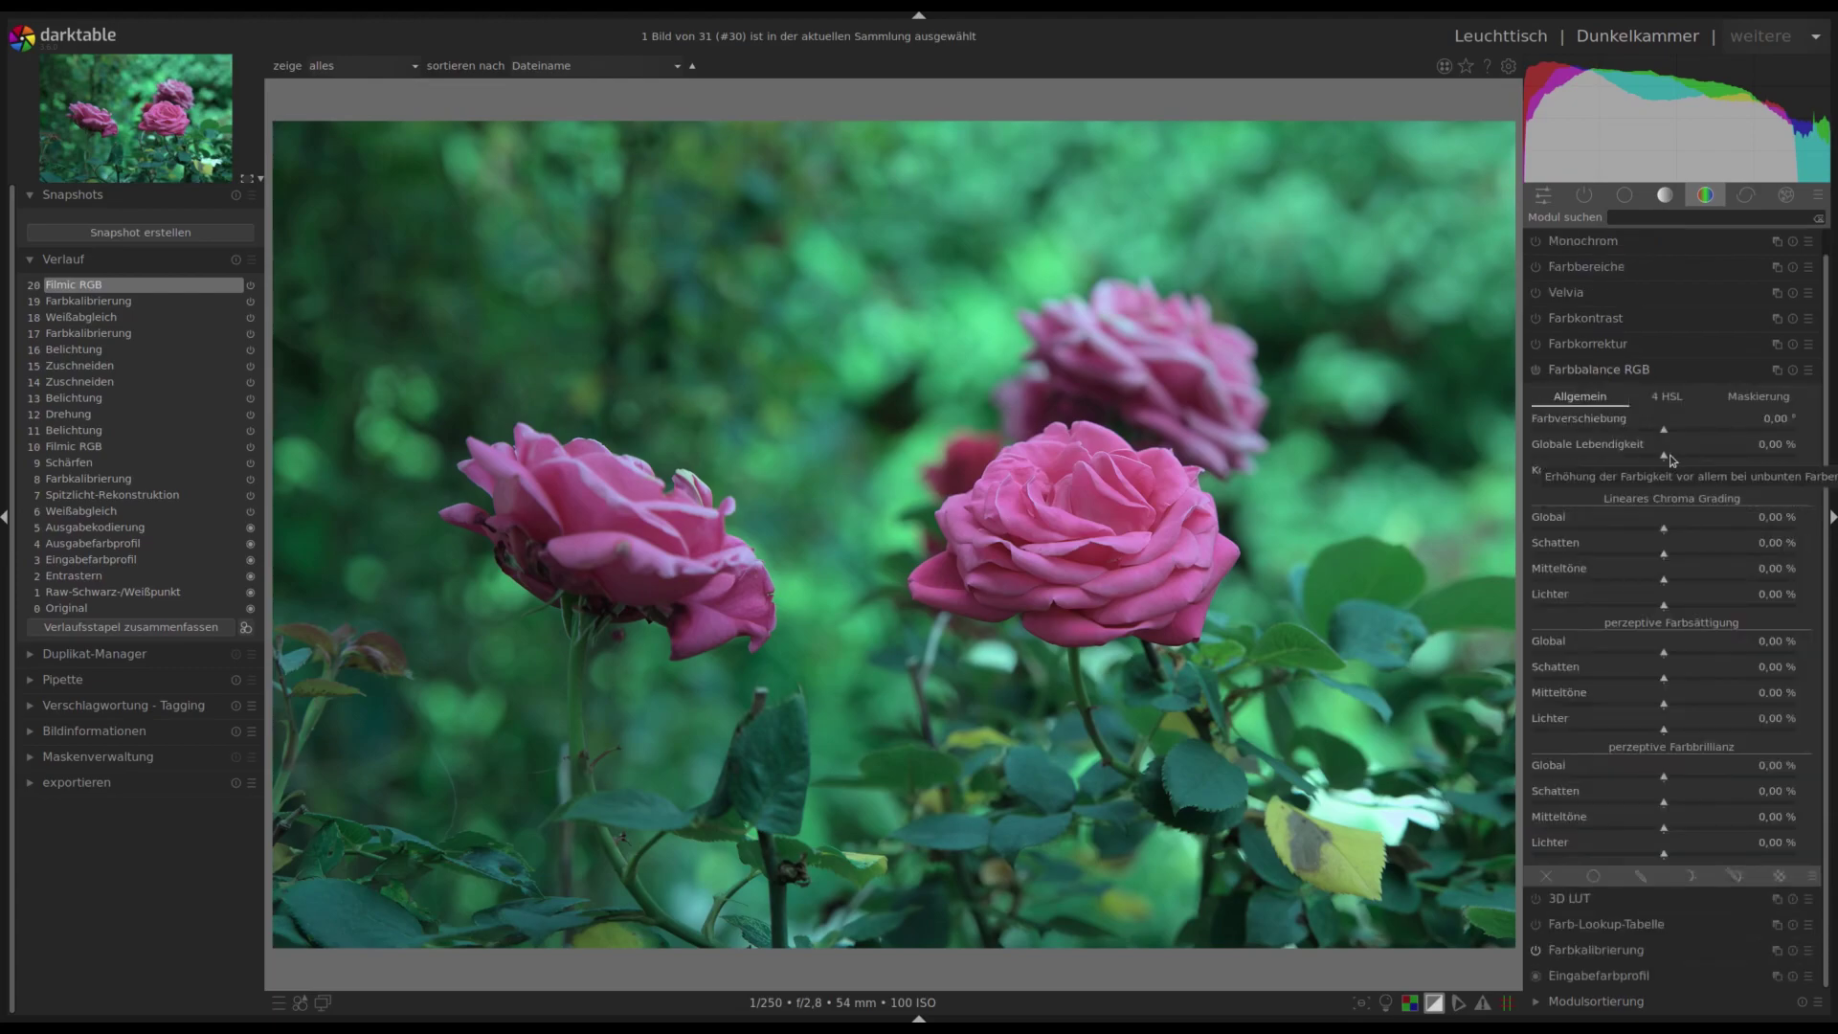
left_click_drag(1667, 461, 1731, 461)
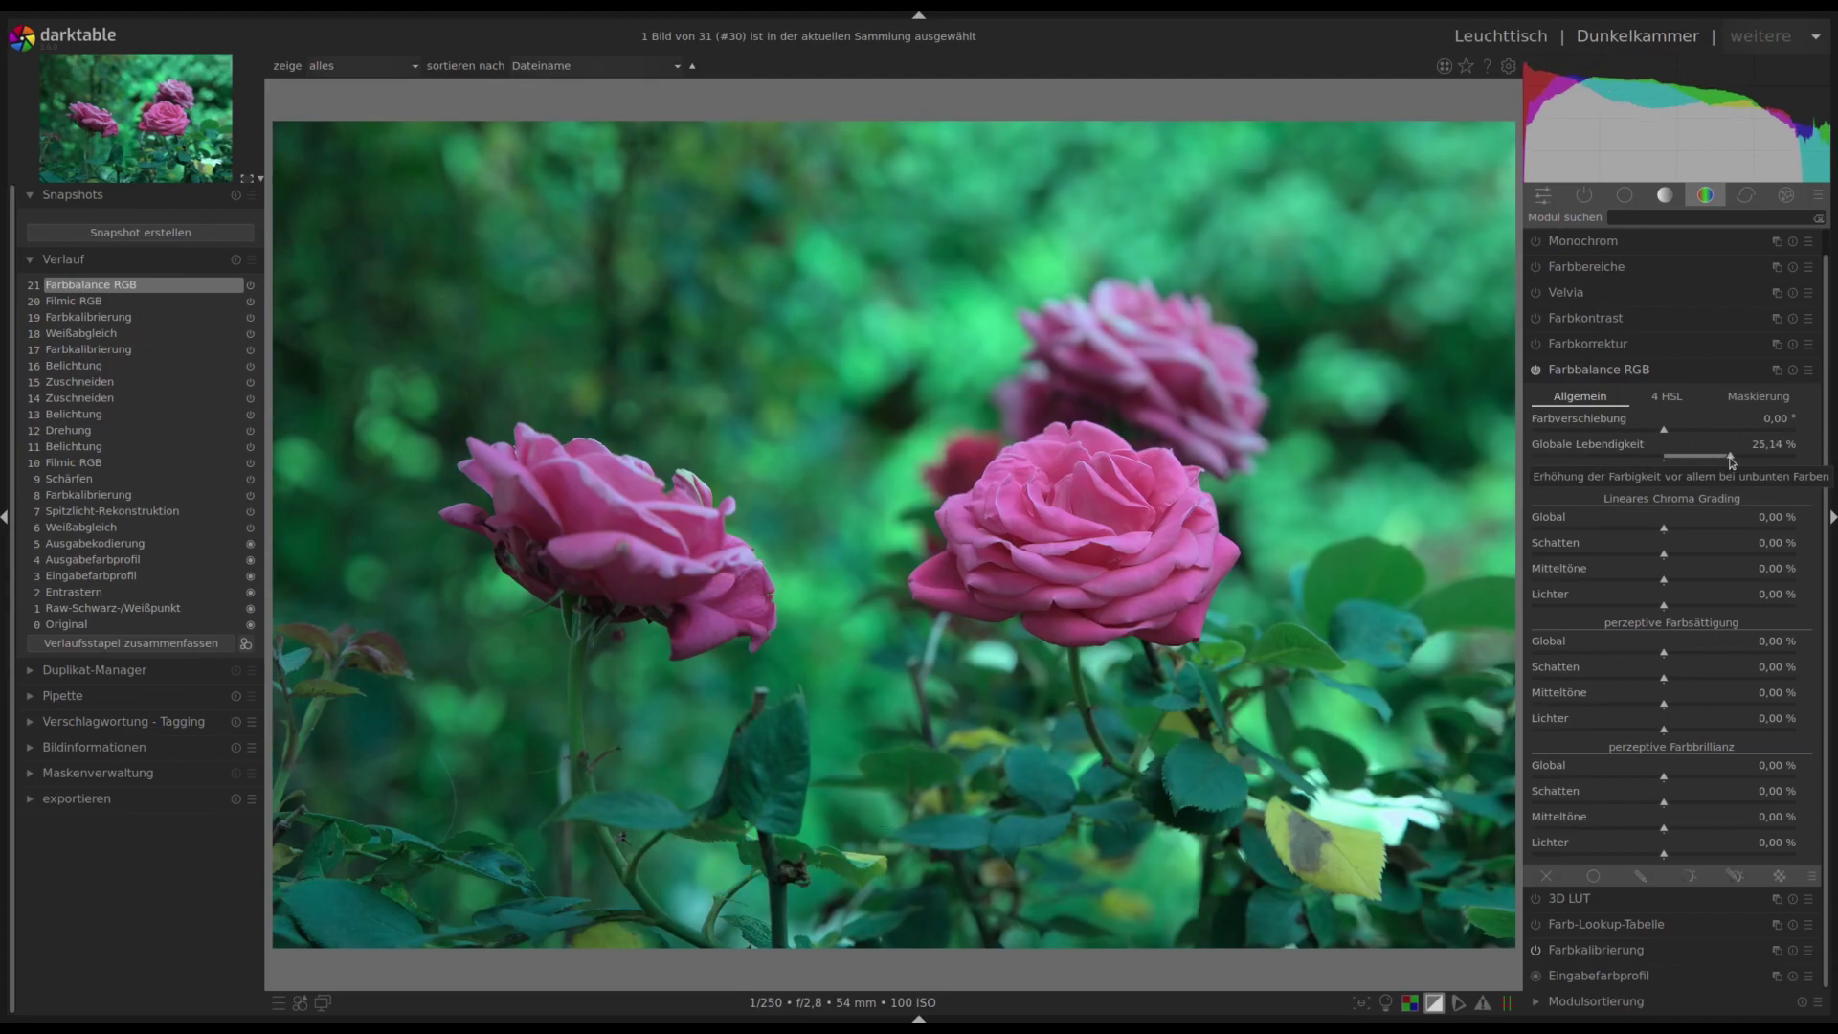
left_click_drag(1664, 484, 1710, 486)
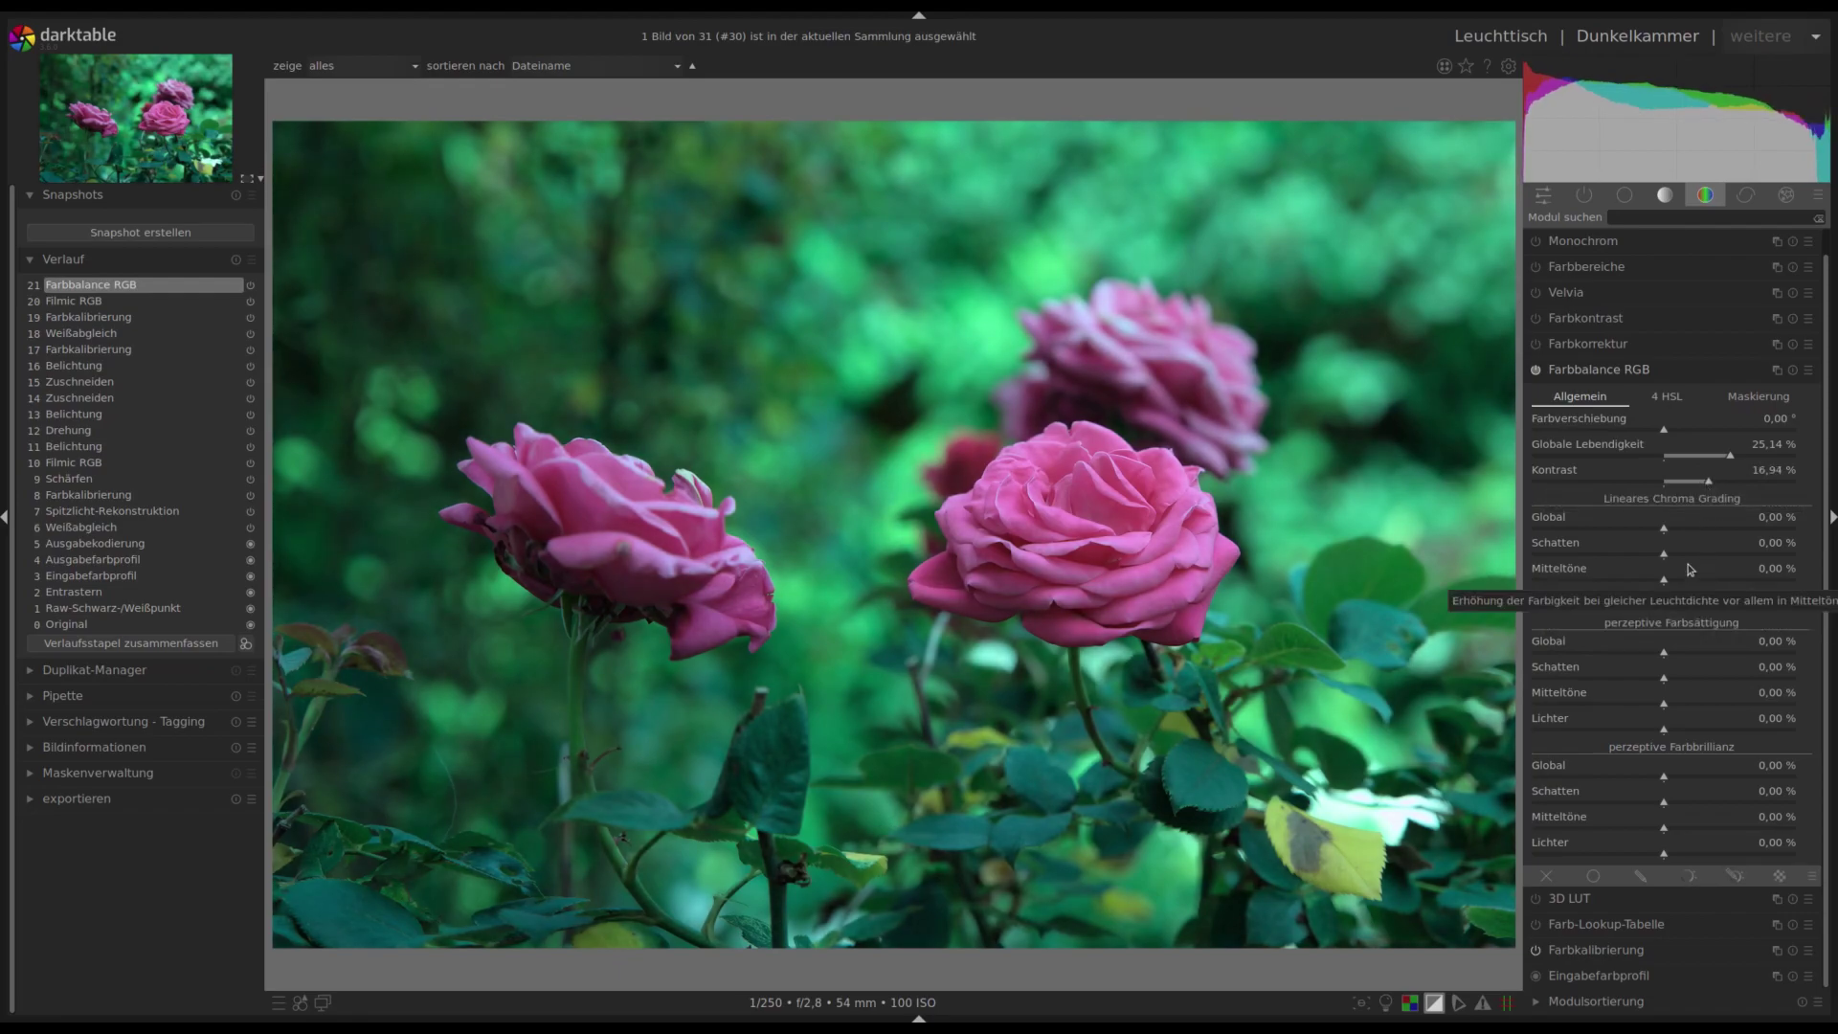
left_click_drag(1665, 527, 1680, 527)
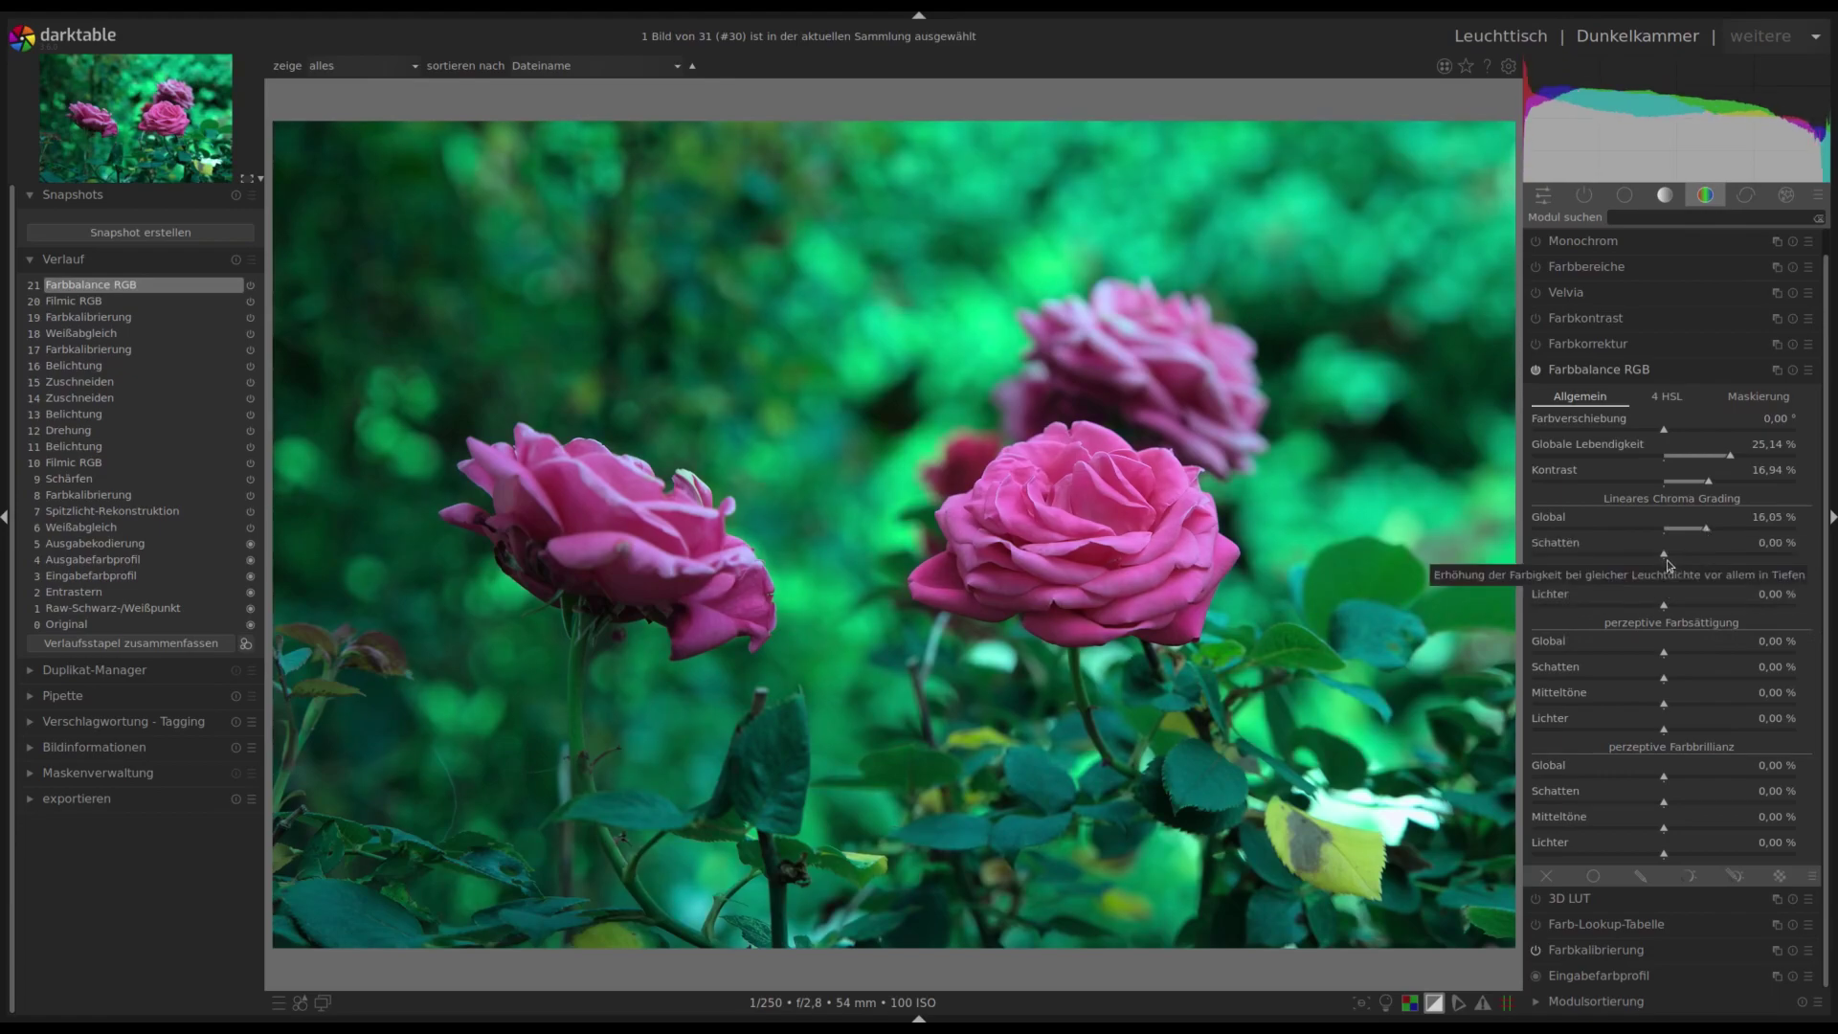
left_click_drag(1665, 556, 1709, 557)
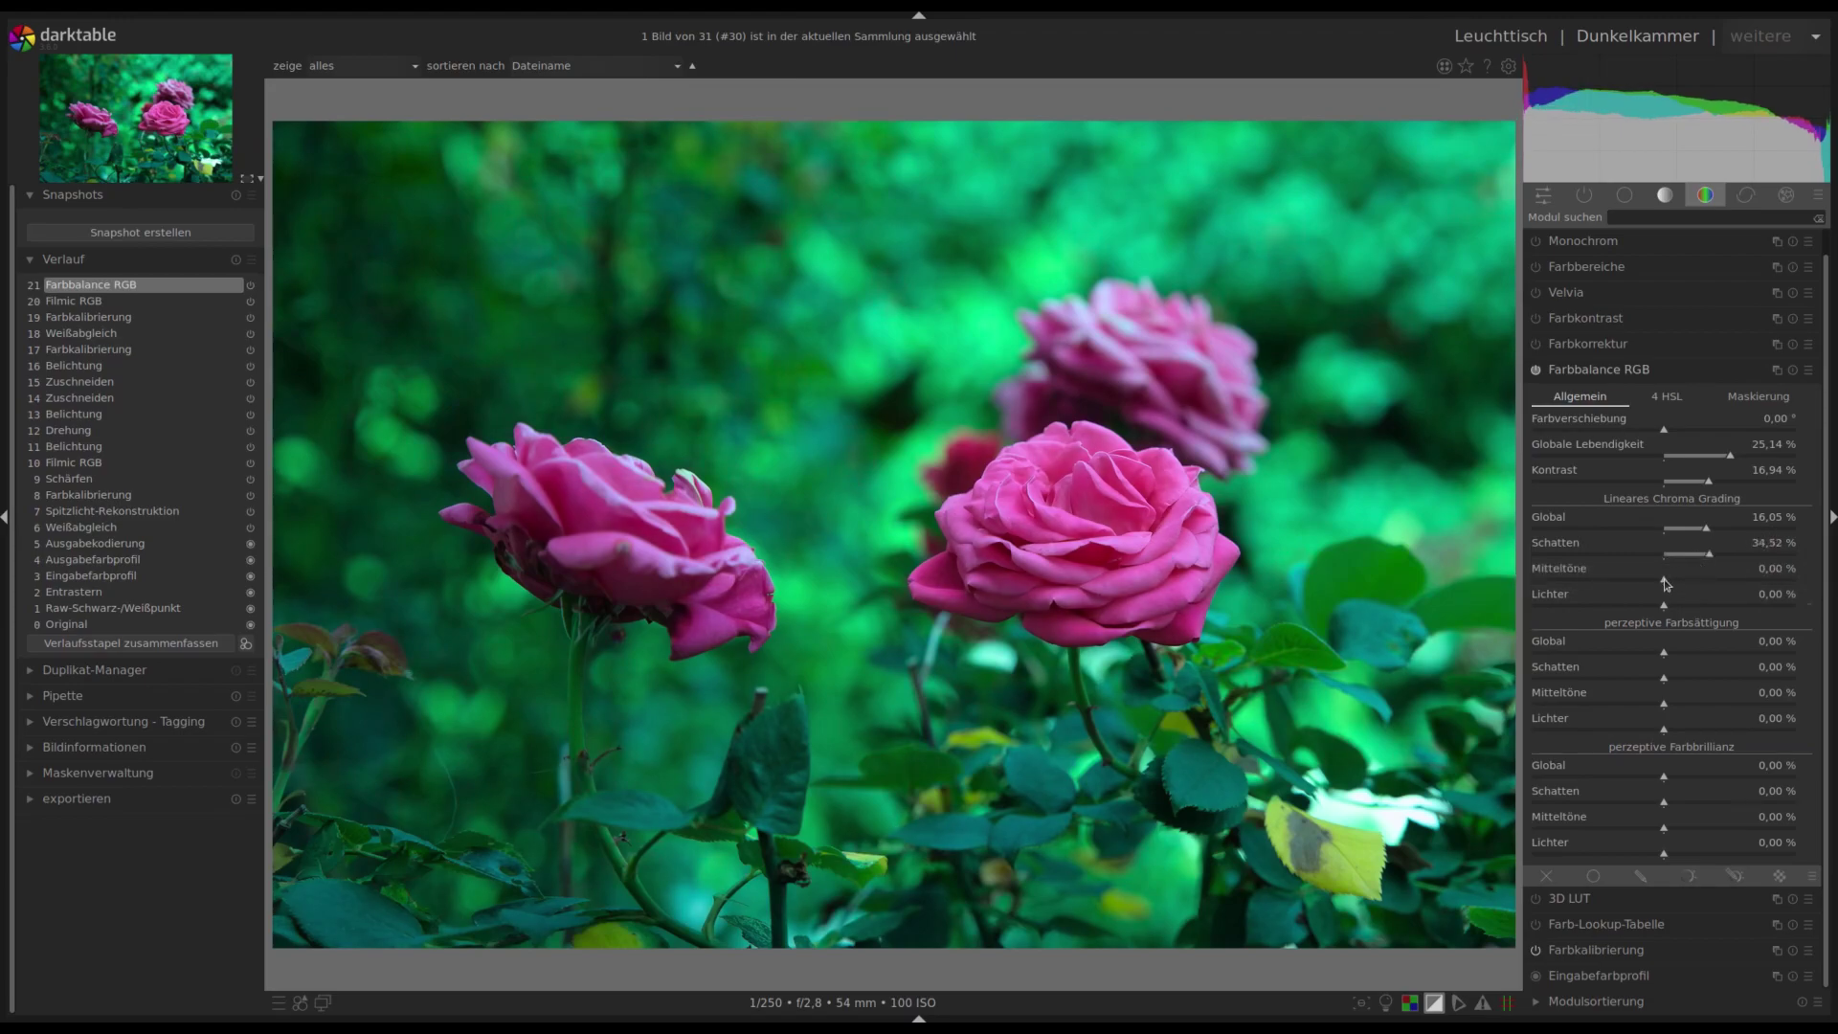
mouse_move(1666, 584)
left_mouse_down()
mouse_move(1718, 607)
mouse_move(1687, 607)
left_mouse_up()
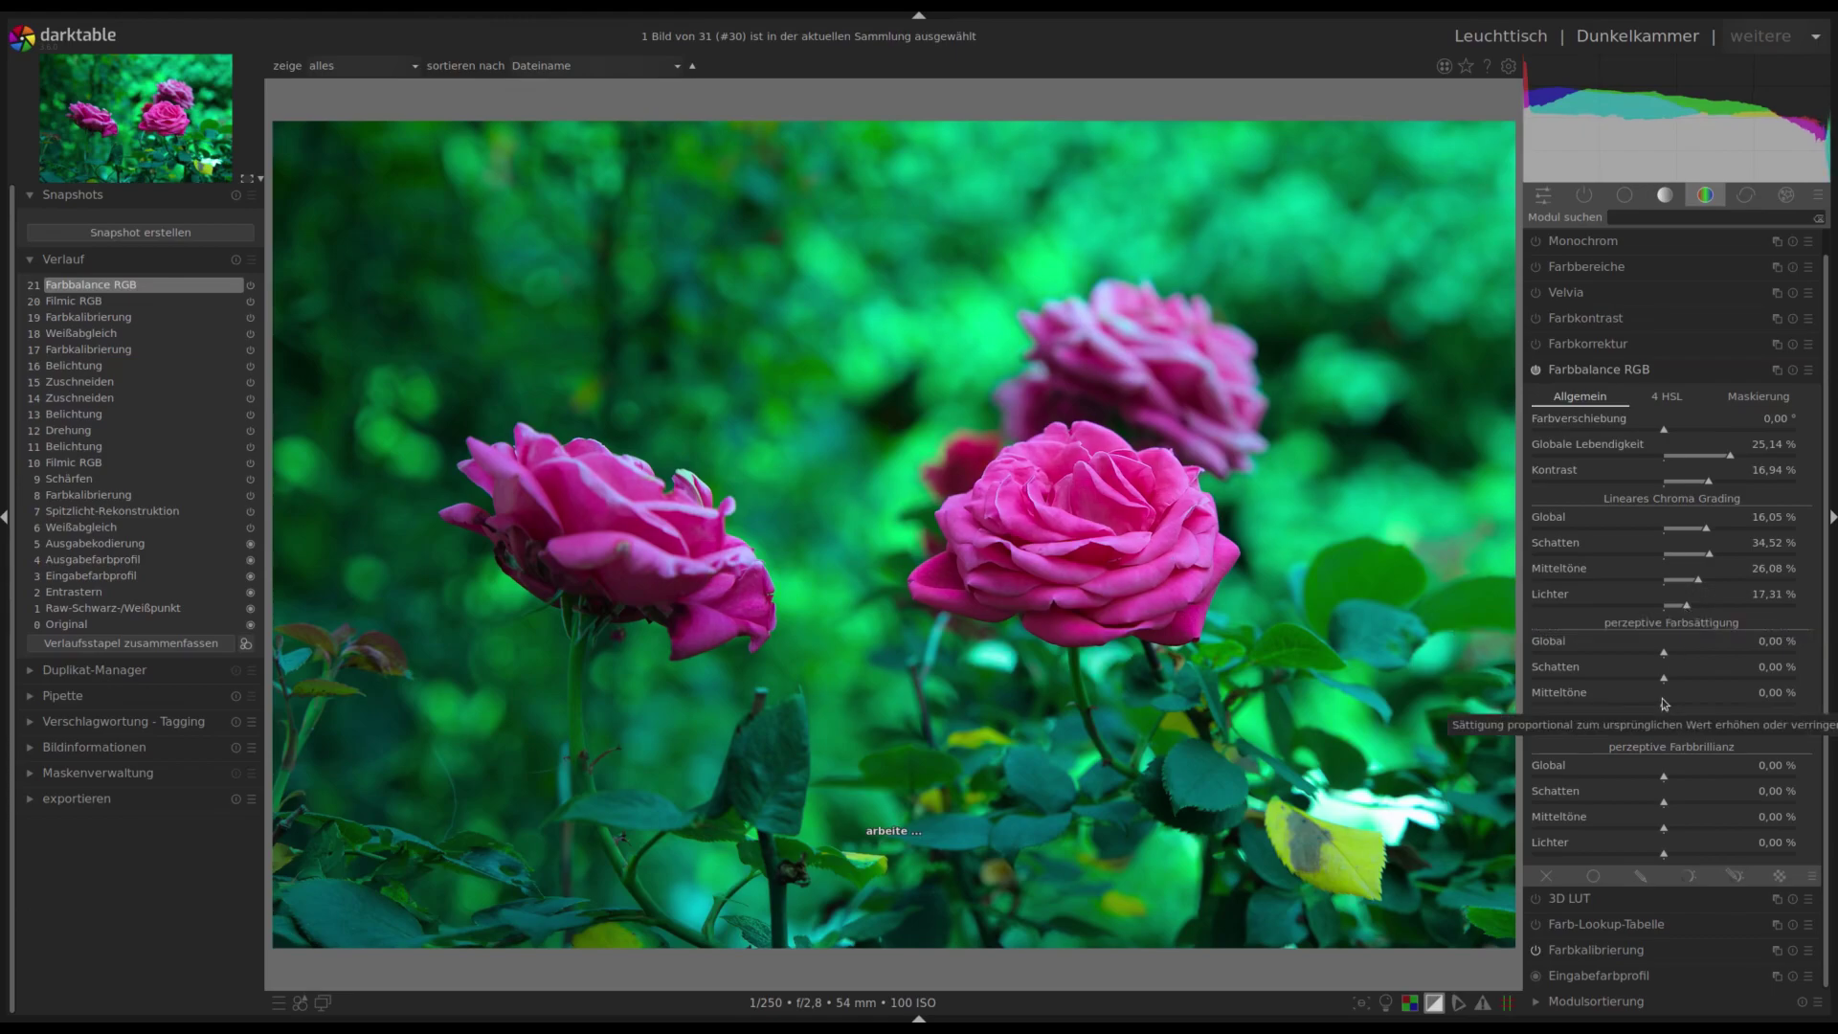
Set global perceptual saturation to about 6 % and add a little in midtones and highlights.
left_click_drag(1674, 658, 1711, 657)
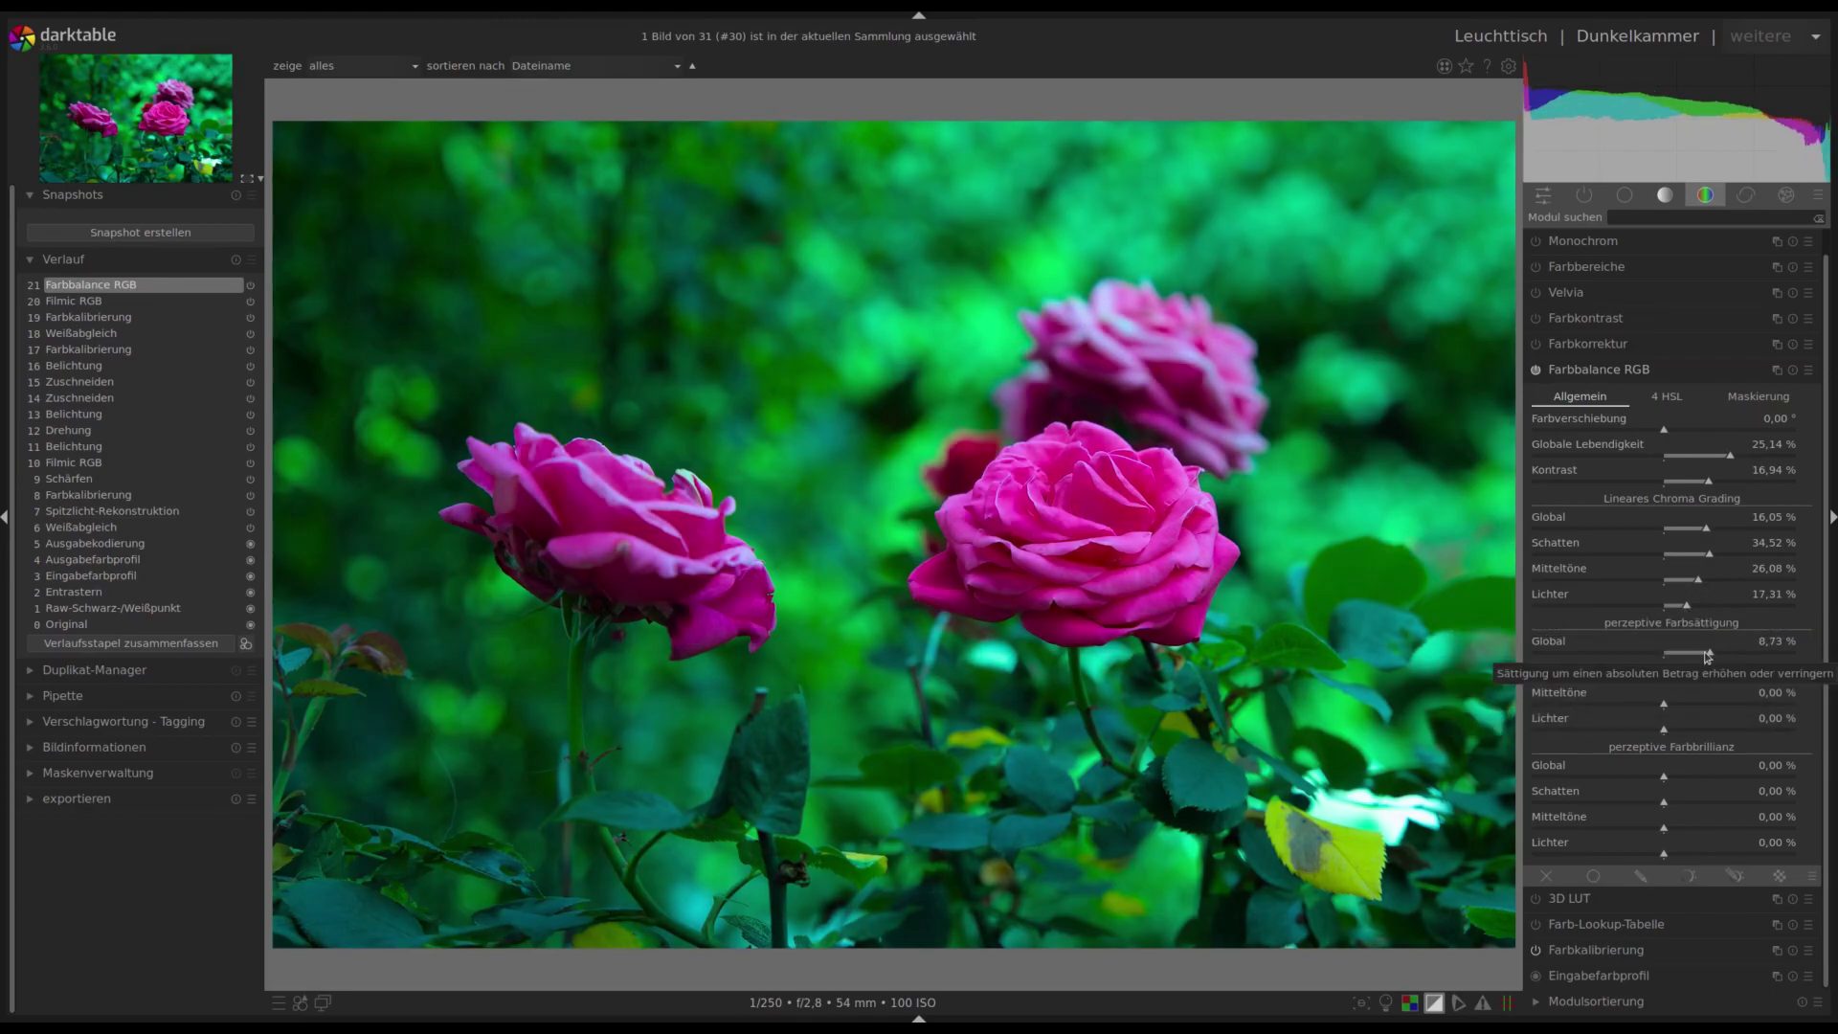
left_click_drag(1711, 656, 1695, 682)
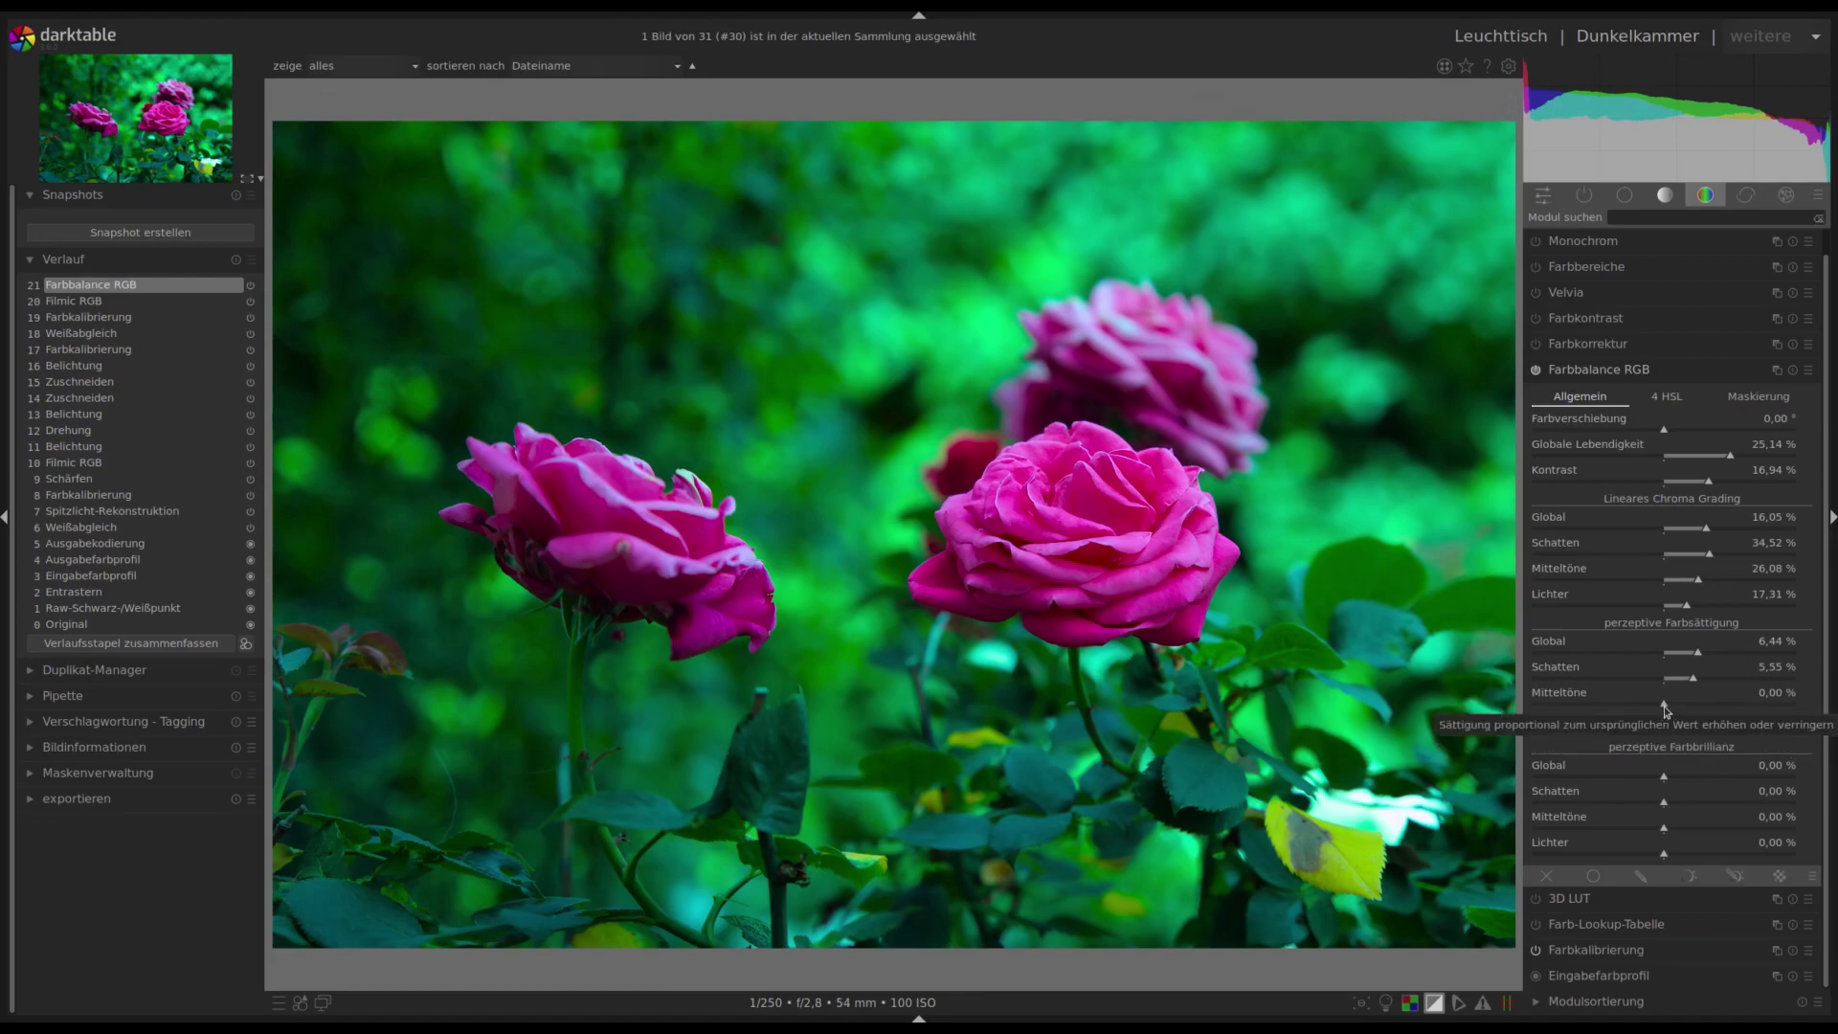
scroll(1687, 704, "up", 1)
left_click(1687, 711)
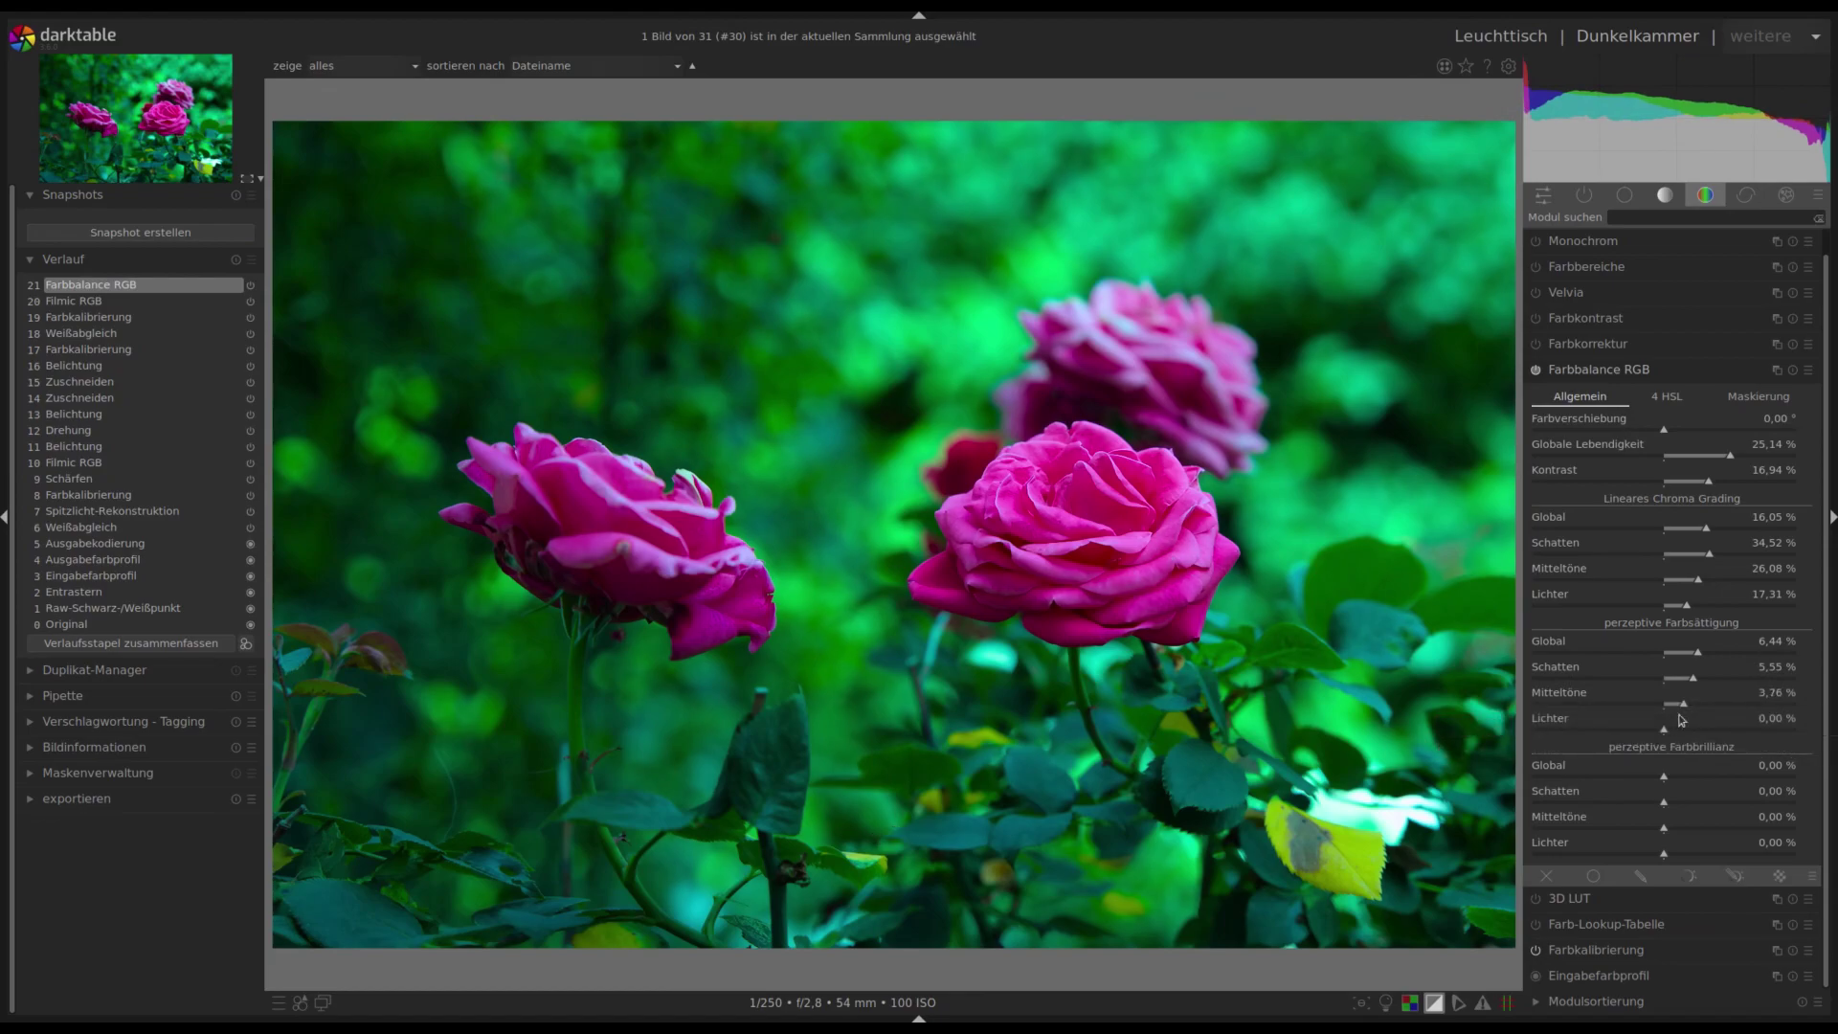
left_click(1683, 730)
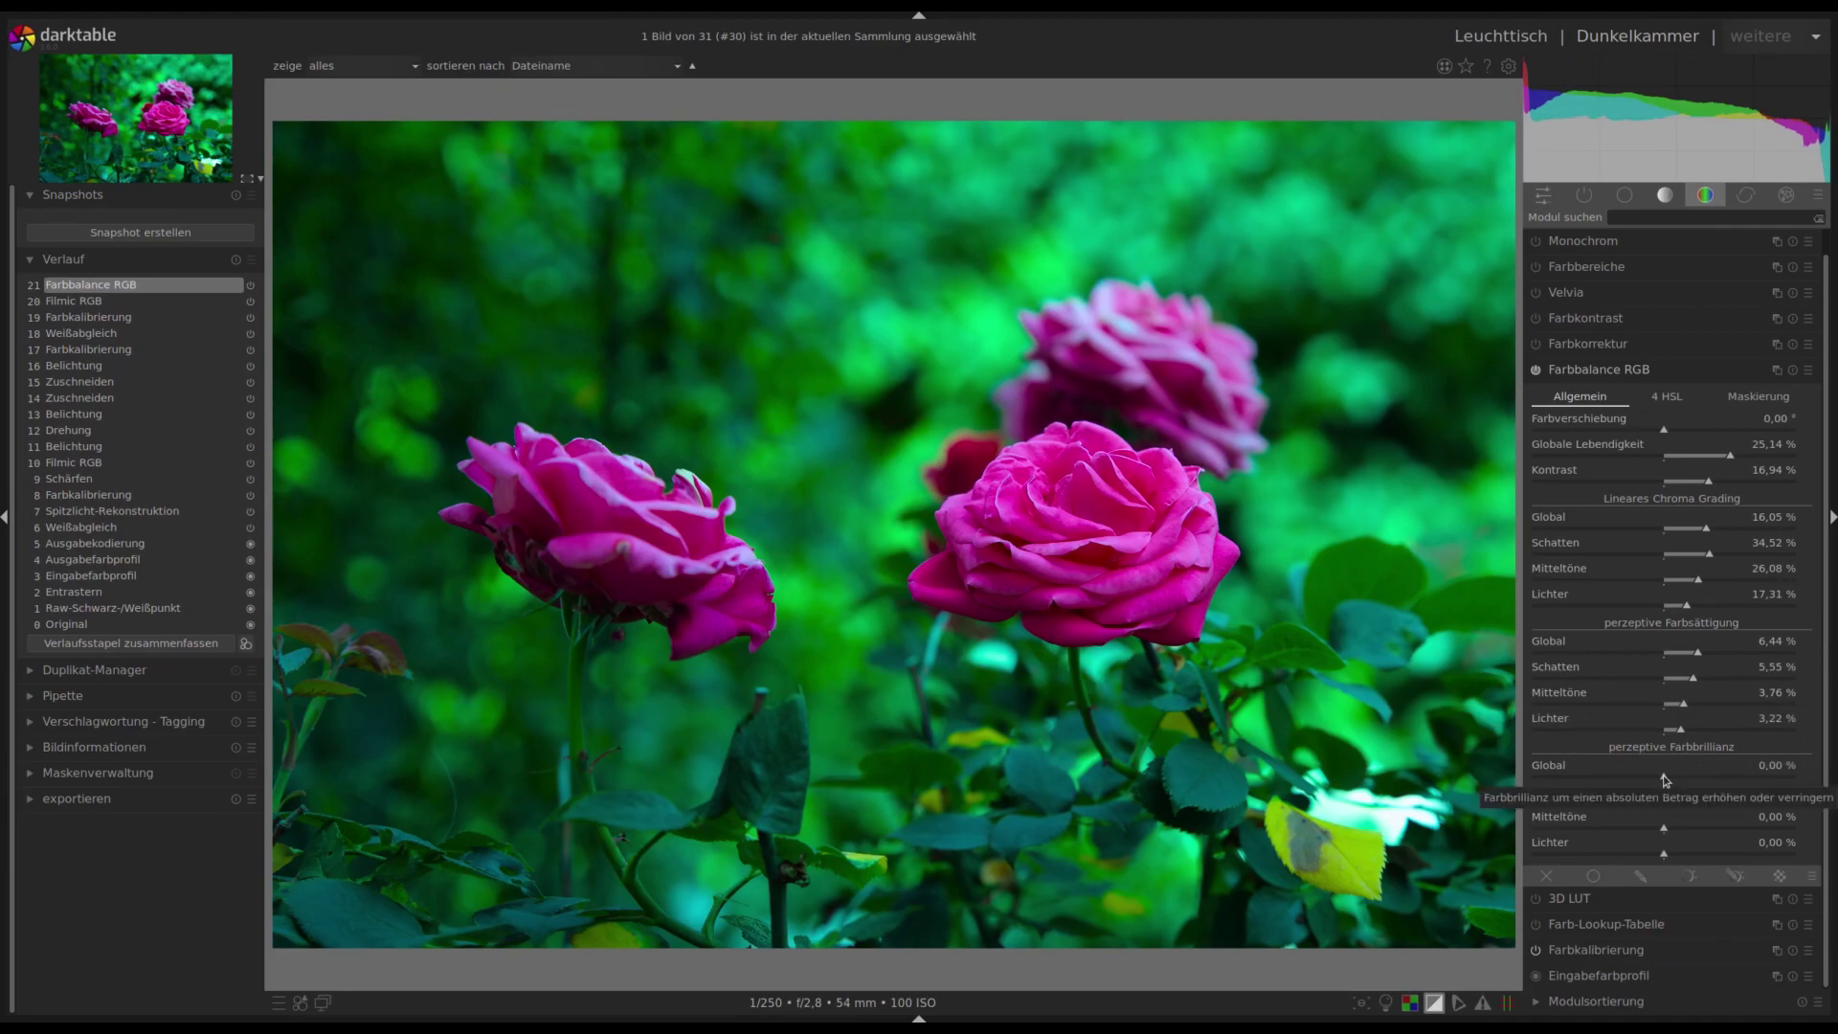
Set perceptual brilliance to global 3.46 %, shadows 2.86 %, midtones 2.10 %, then collapse the module.
left_click_drag(1666, 781, 1712, 779)
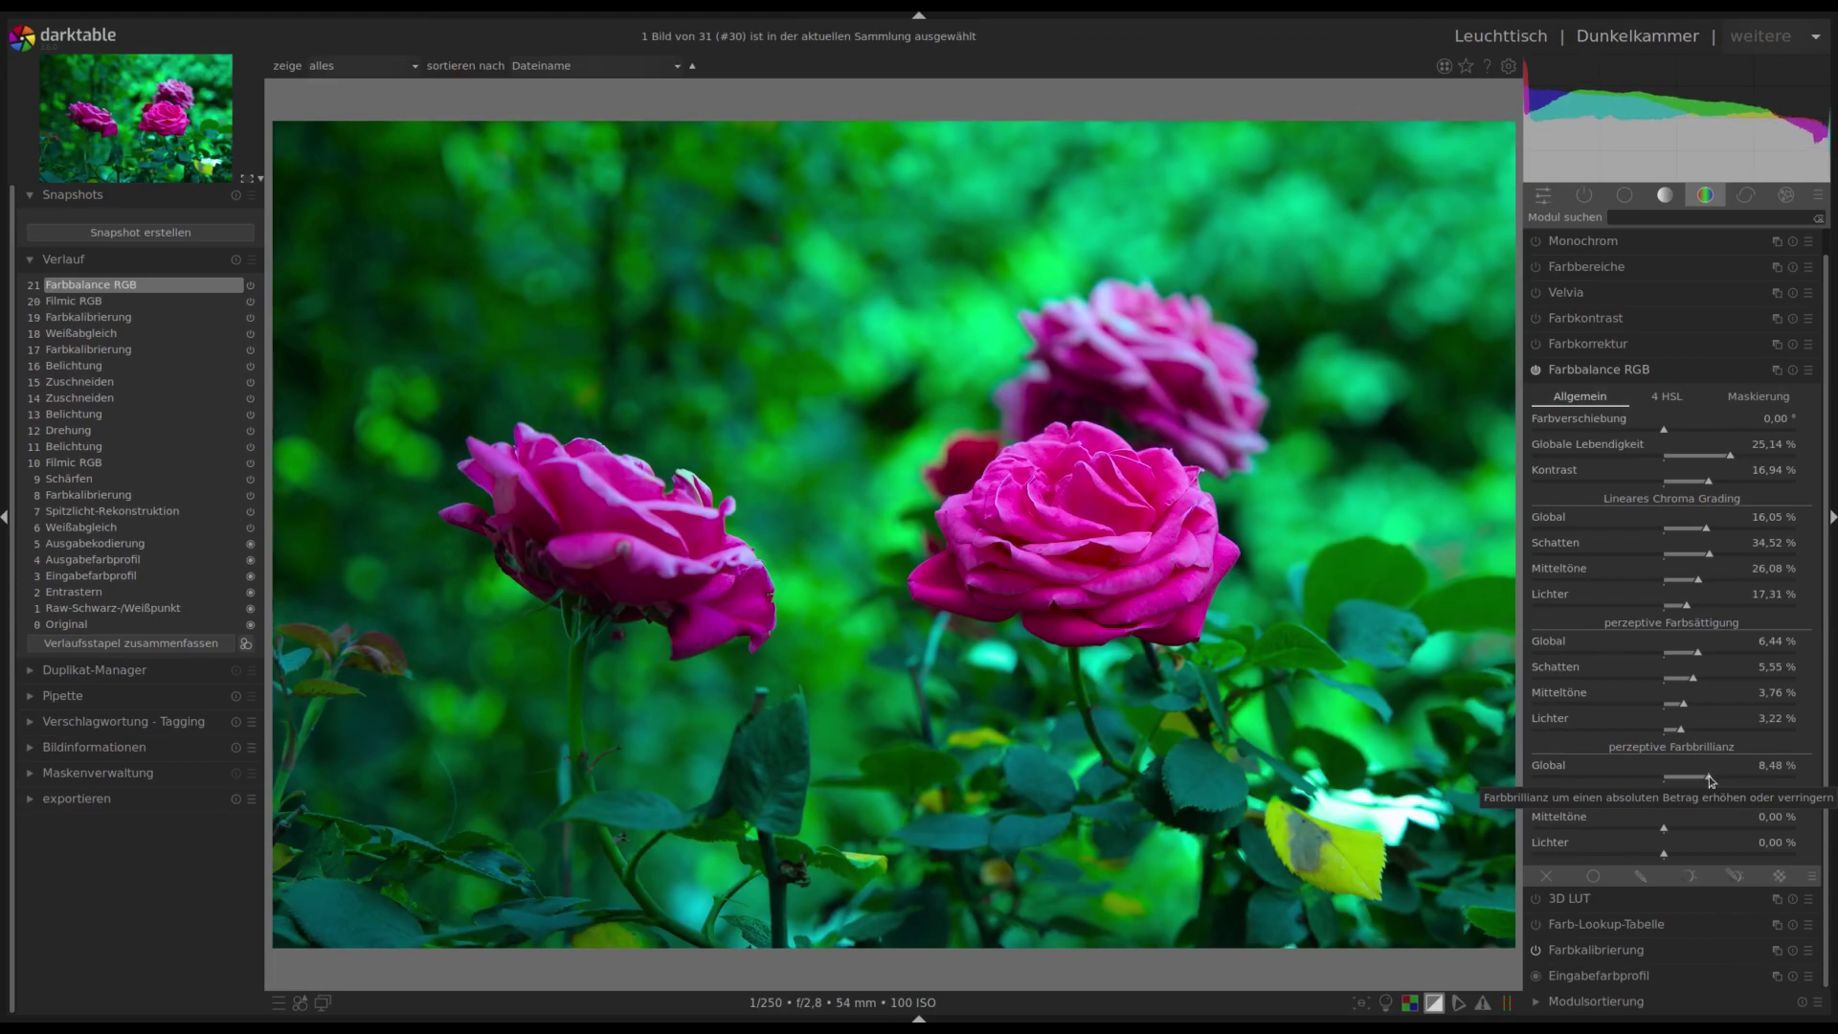
left_click_drag(1712, 780, 1689, 778)
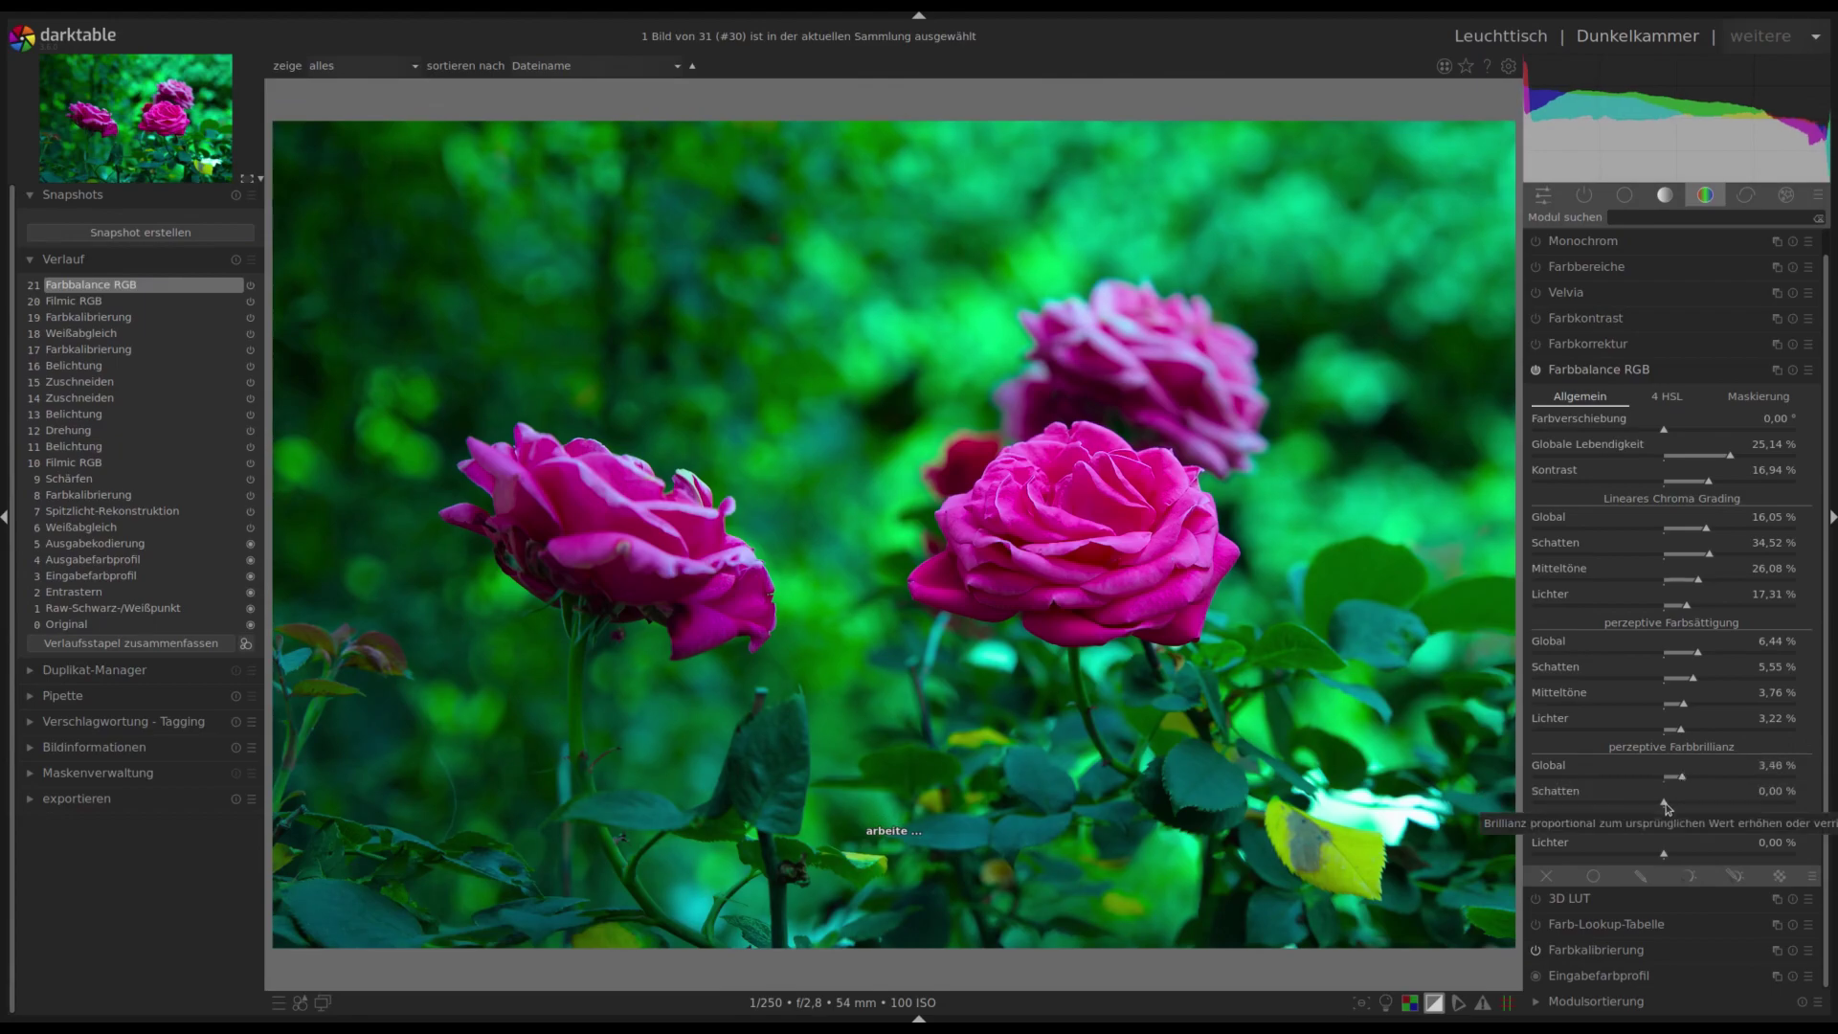
mouse_move(1665, 804)
left_mouse_down()
mouse_move(1697, 803)
mouse_move(1676, 829)
left_mouse_up()
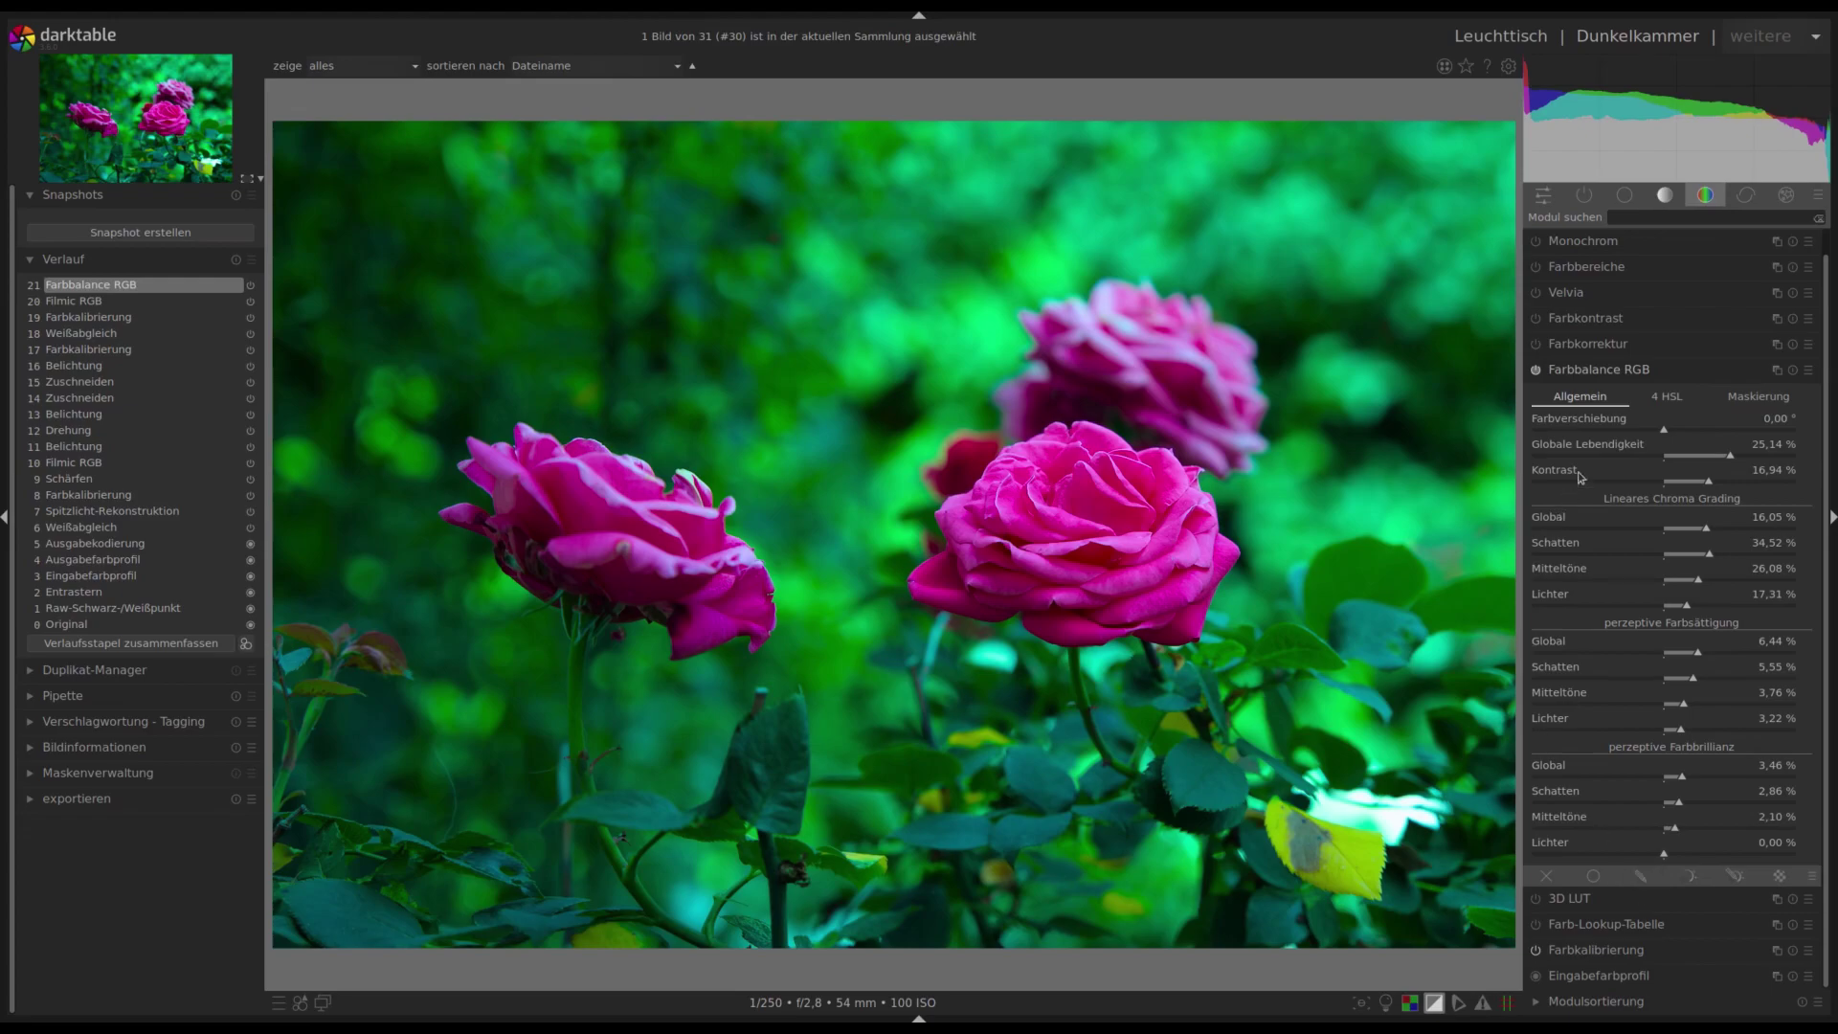
left_click(1601, 372)
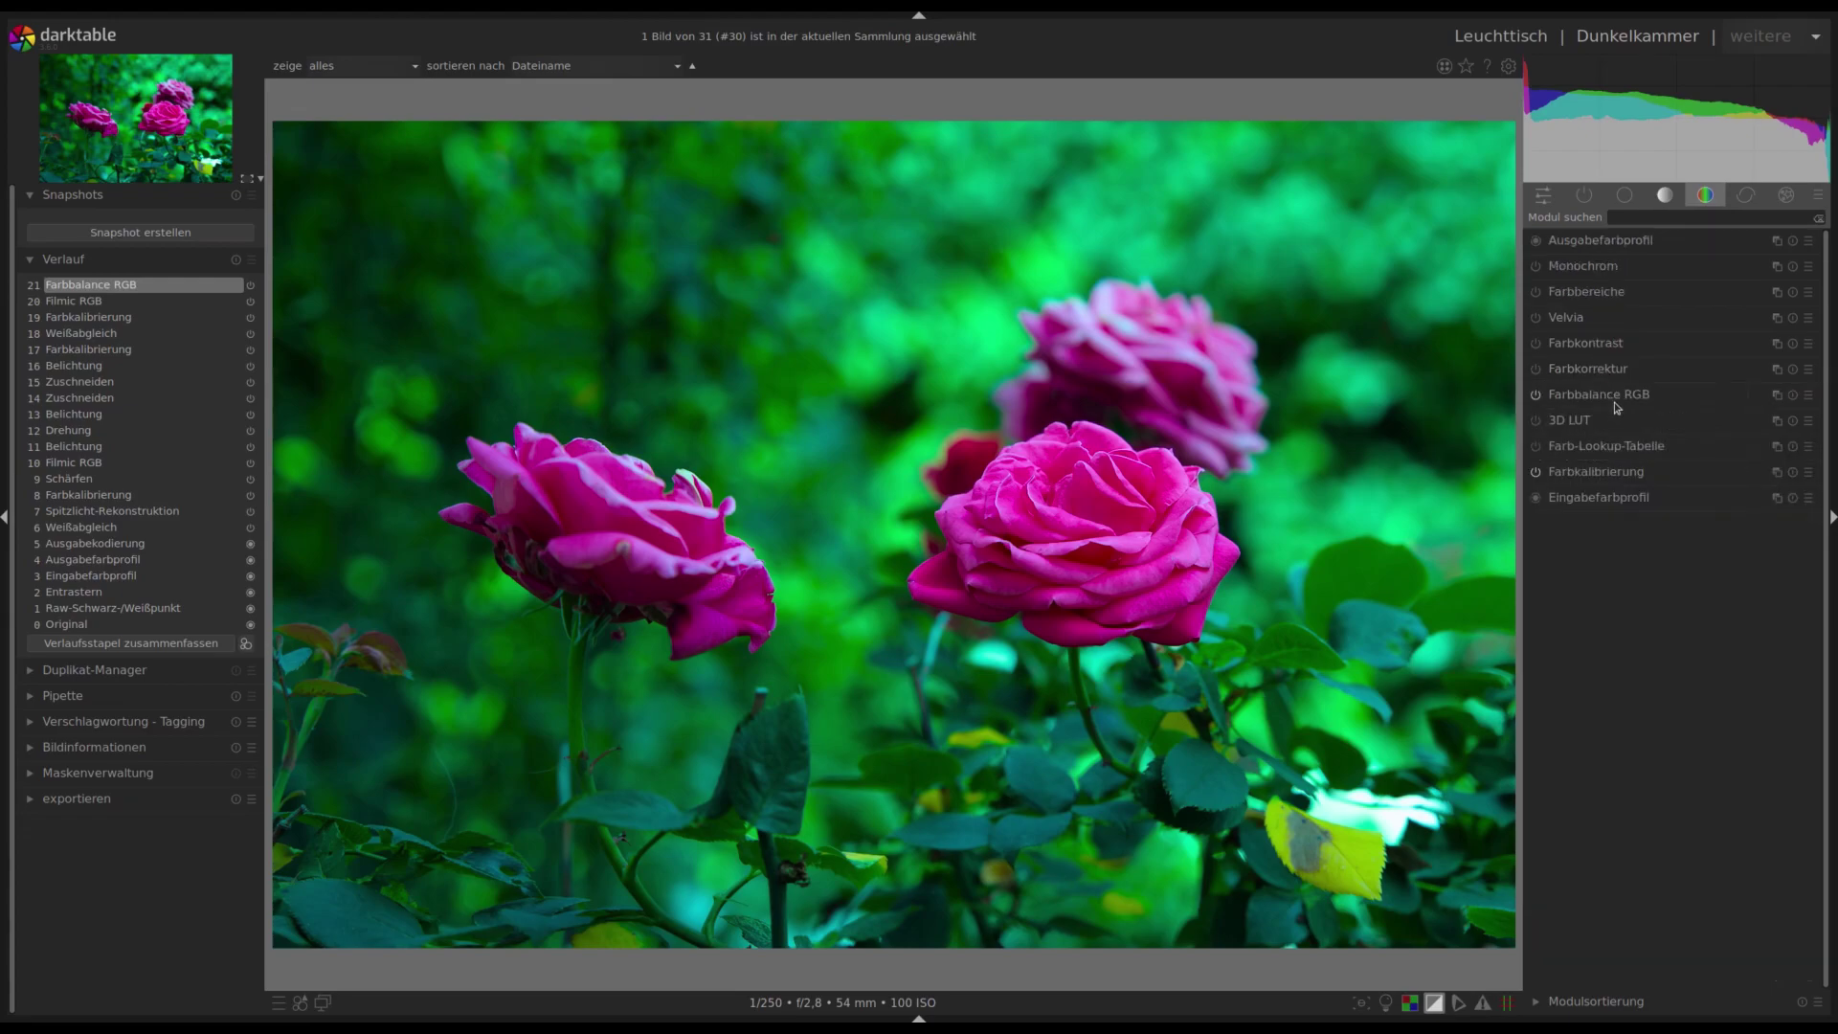
Apply local contrast with detail at 131 %, compare it off and on, and hide the clipping warning.
left_click(1665, 196)
left_click(1618, 243)
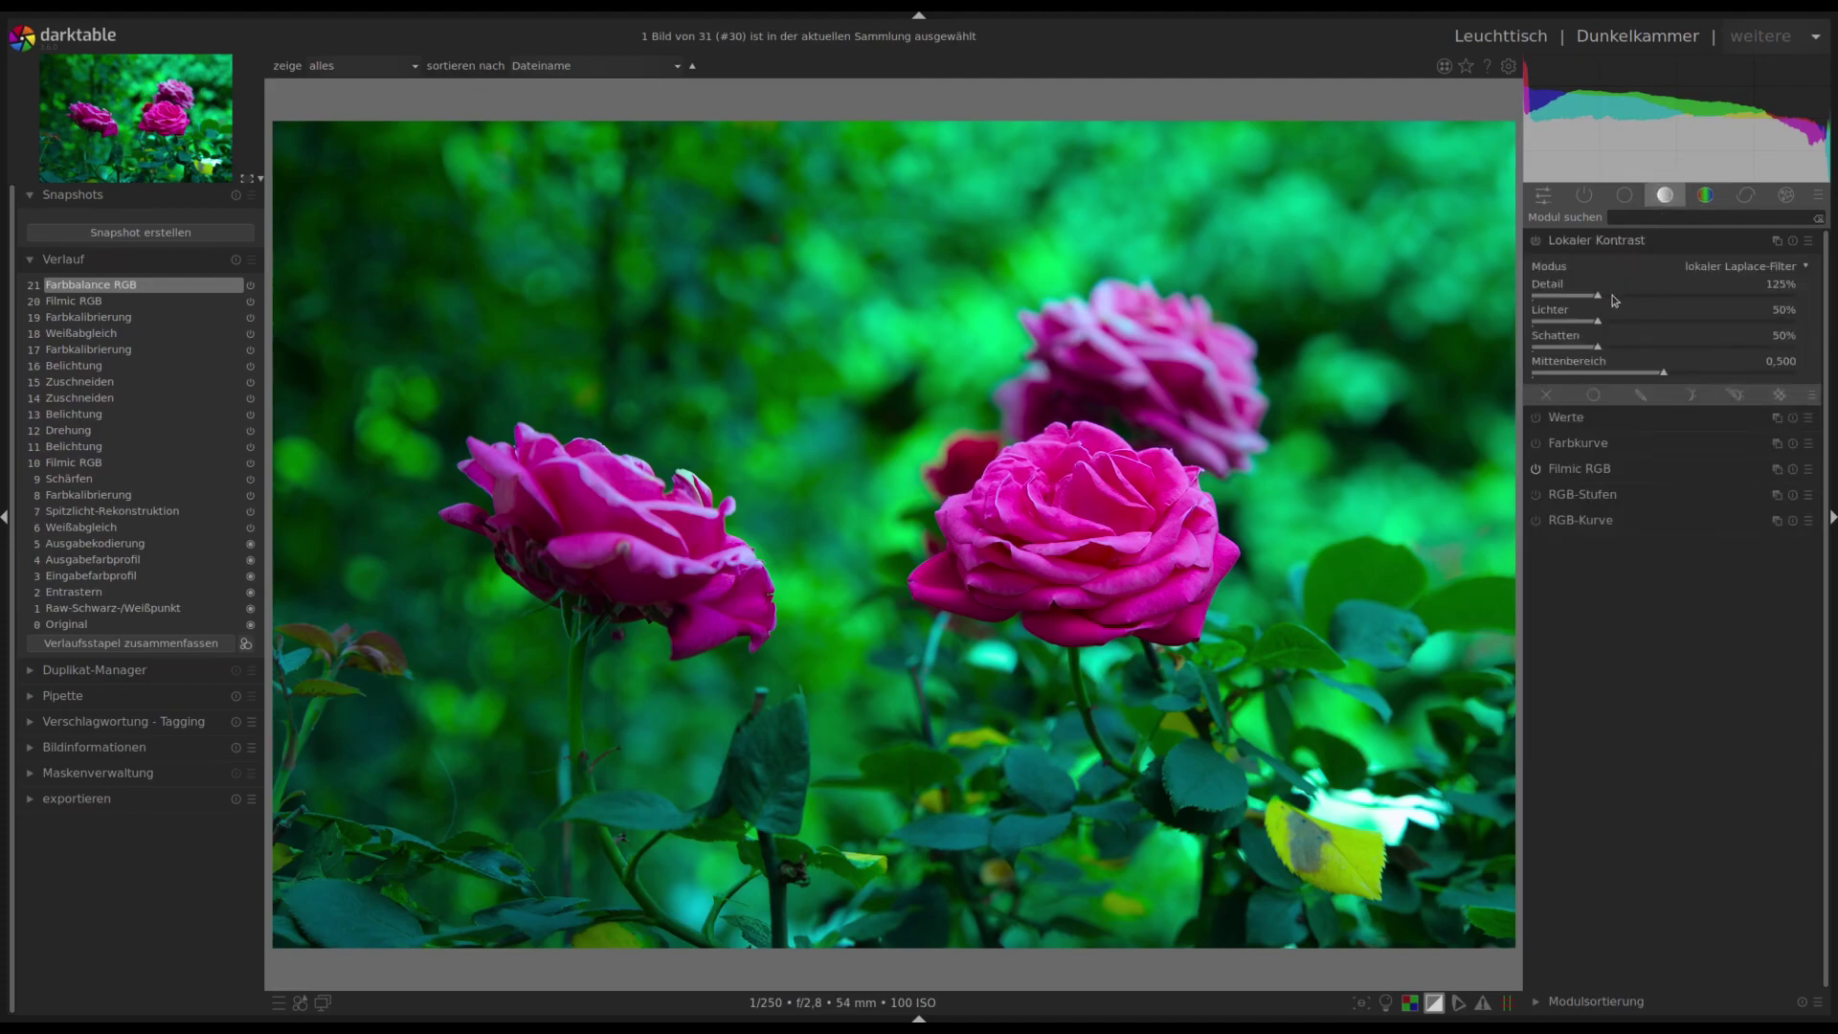
left_click_drag(1616, 301, 1600, 299)
left_click(1536, 240)
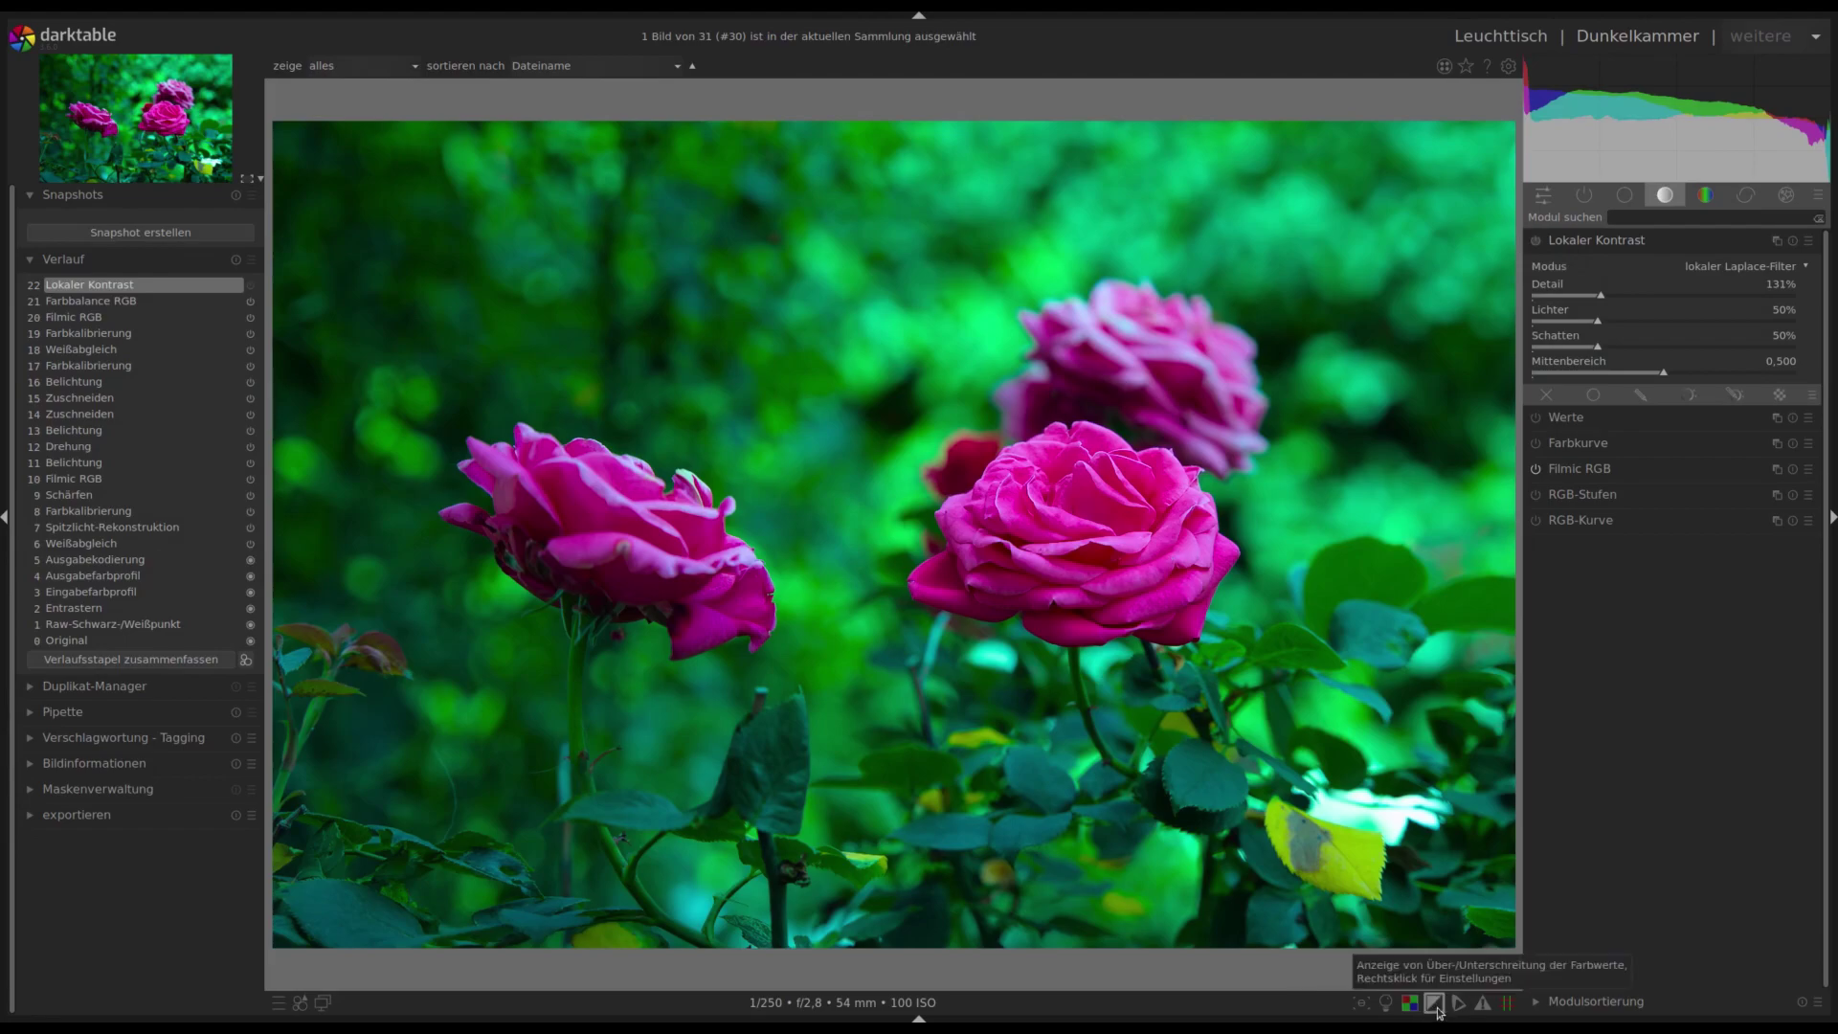
left_click(1536, 240)
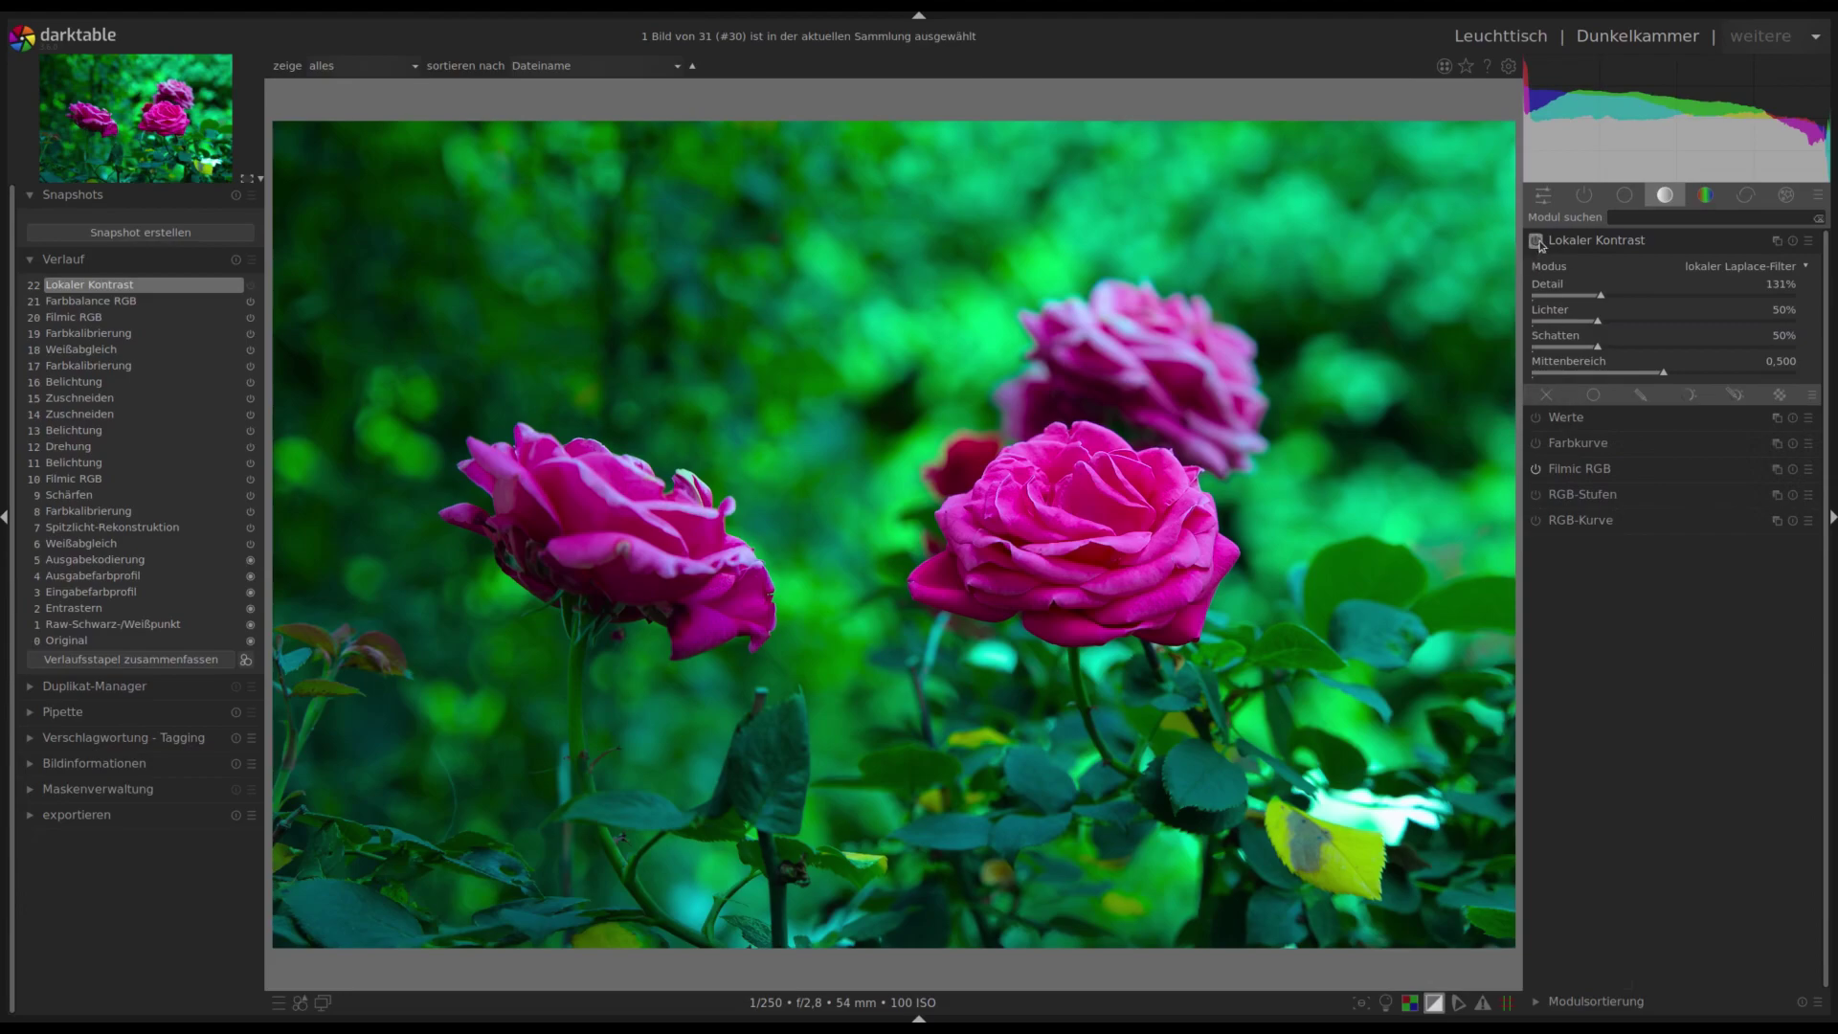
key("o")
Enable haze removal and lift the contrast equalizer's luminance curve for mid-size and coarse details.
left_click(1748, 199)
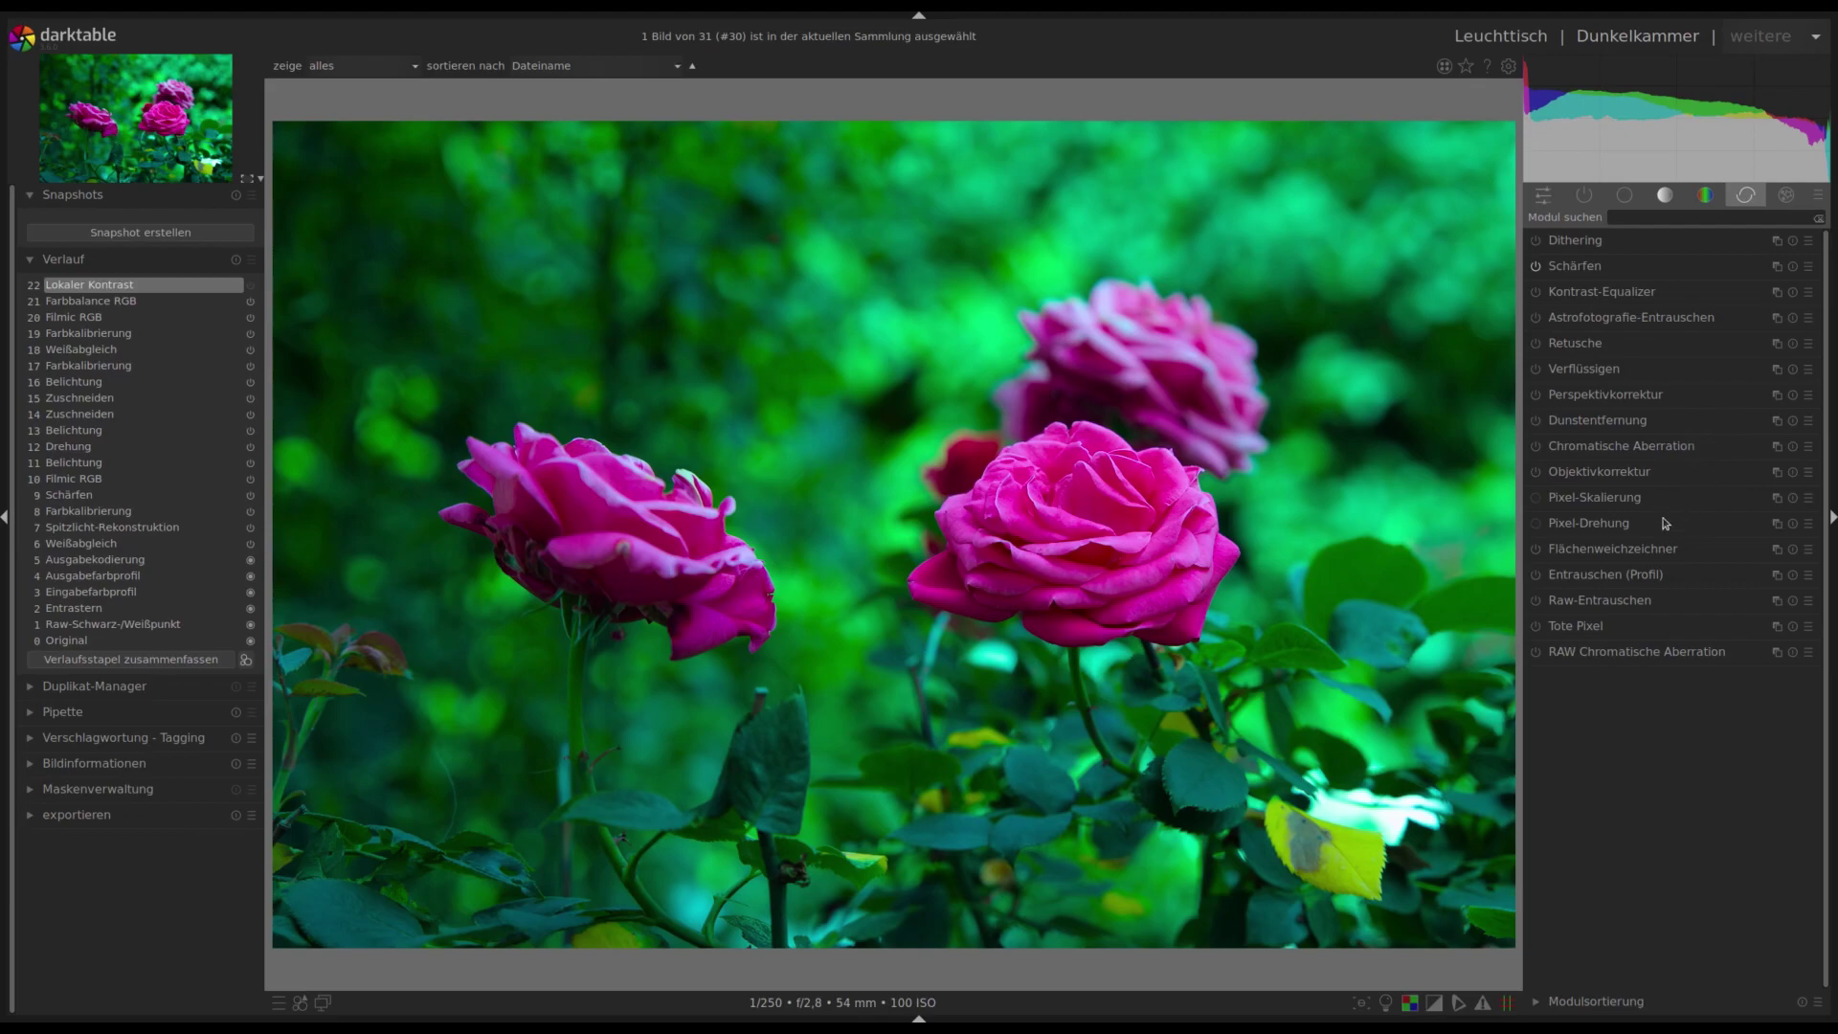
left_click(1537, 422)
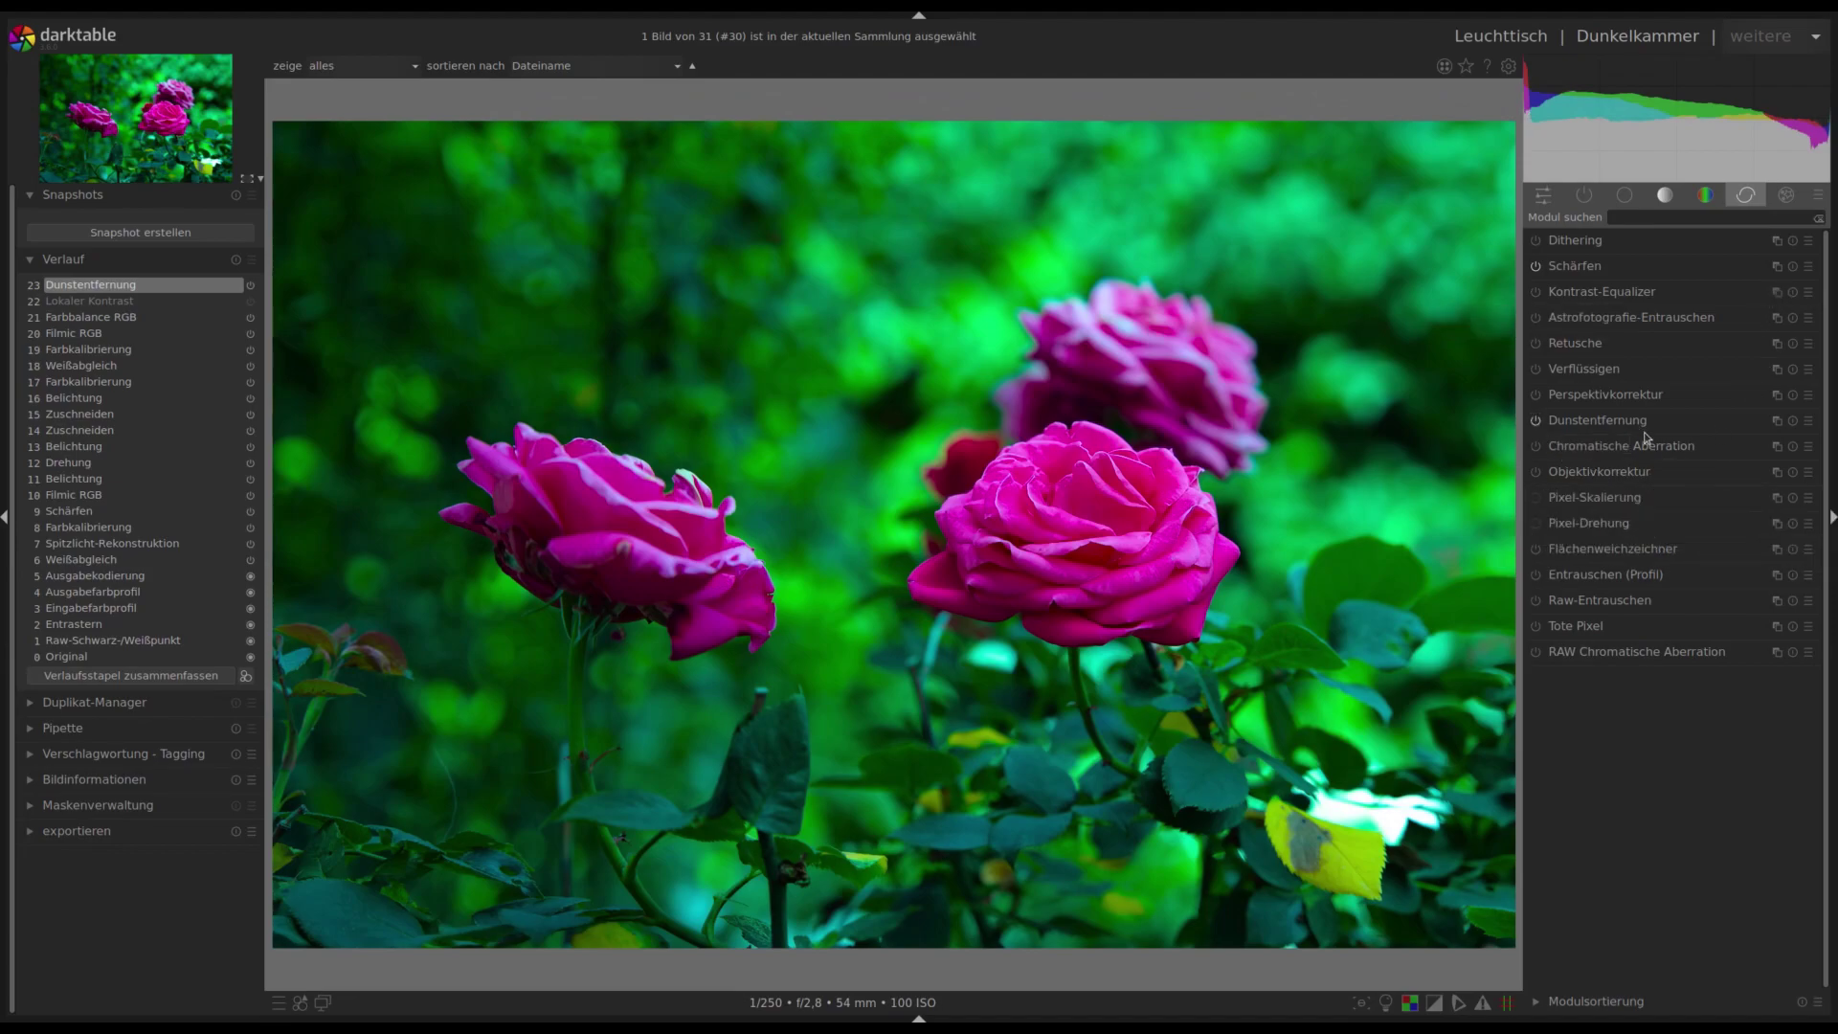
left_click(1616, 302)
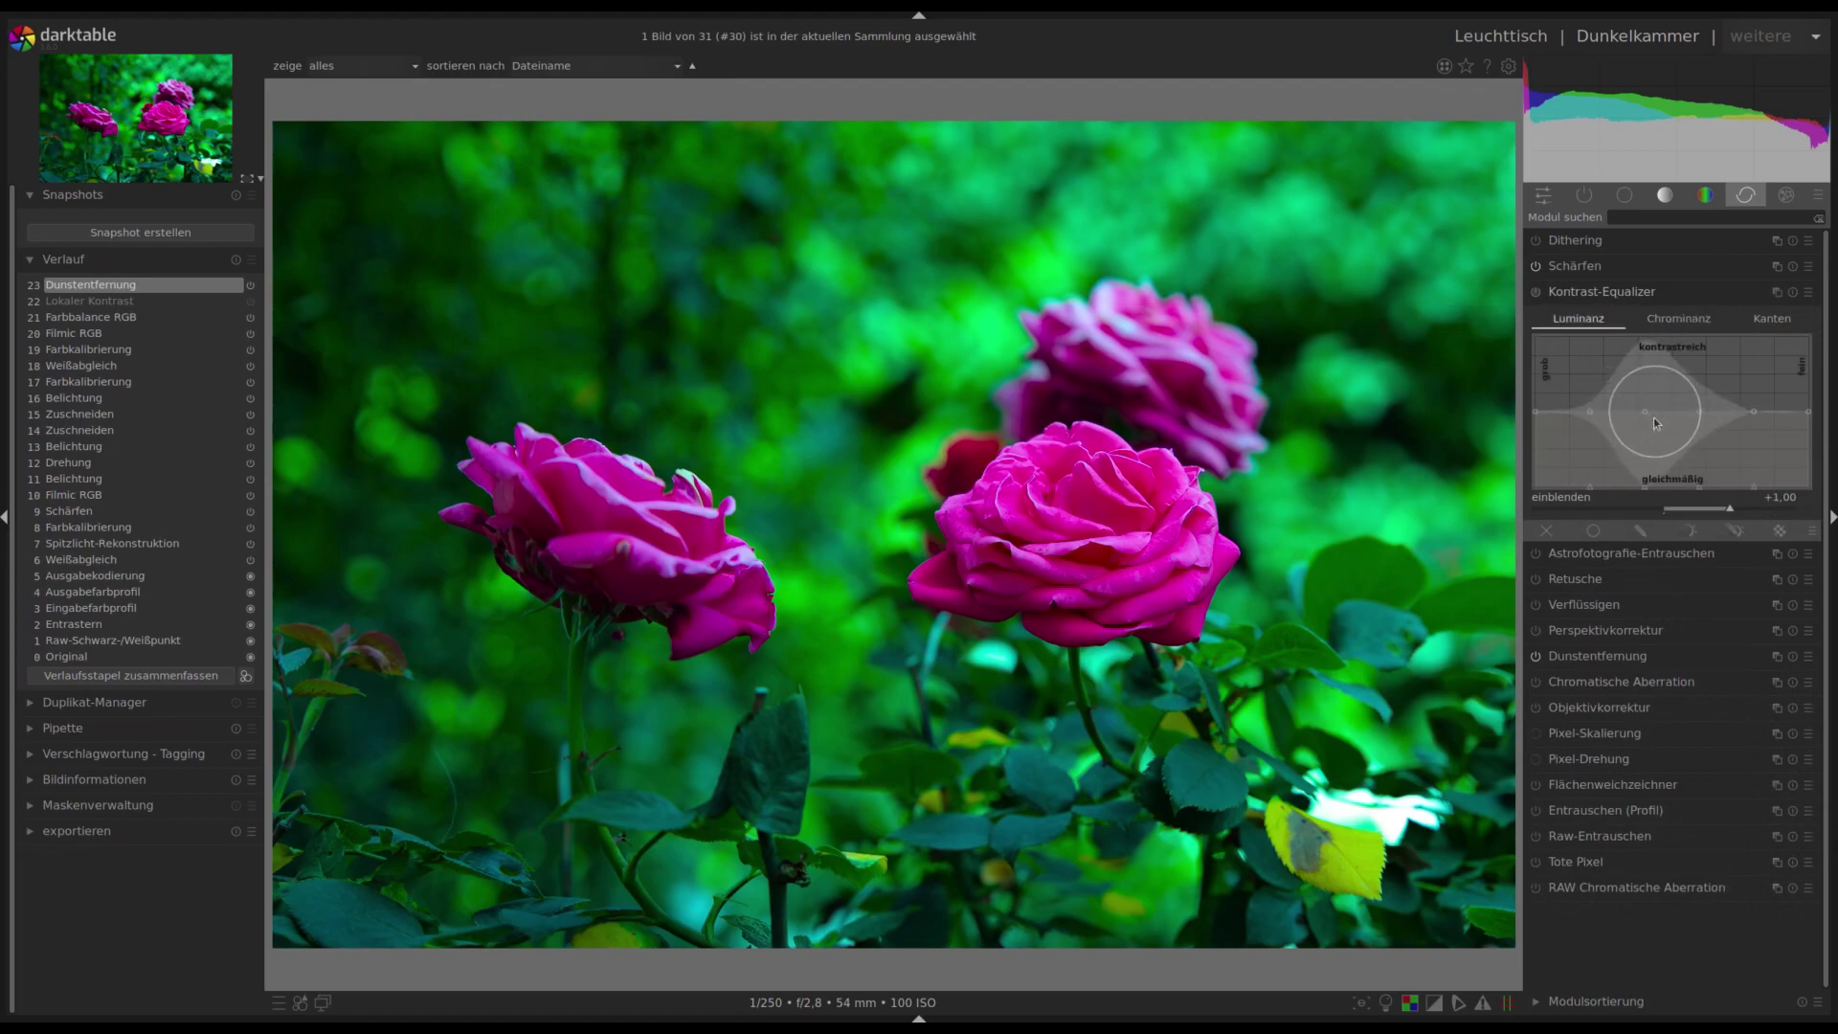
left_click_drag(1647, 410, 1646, 397)
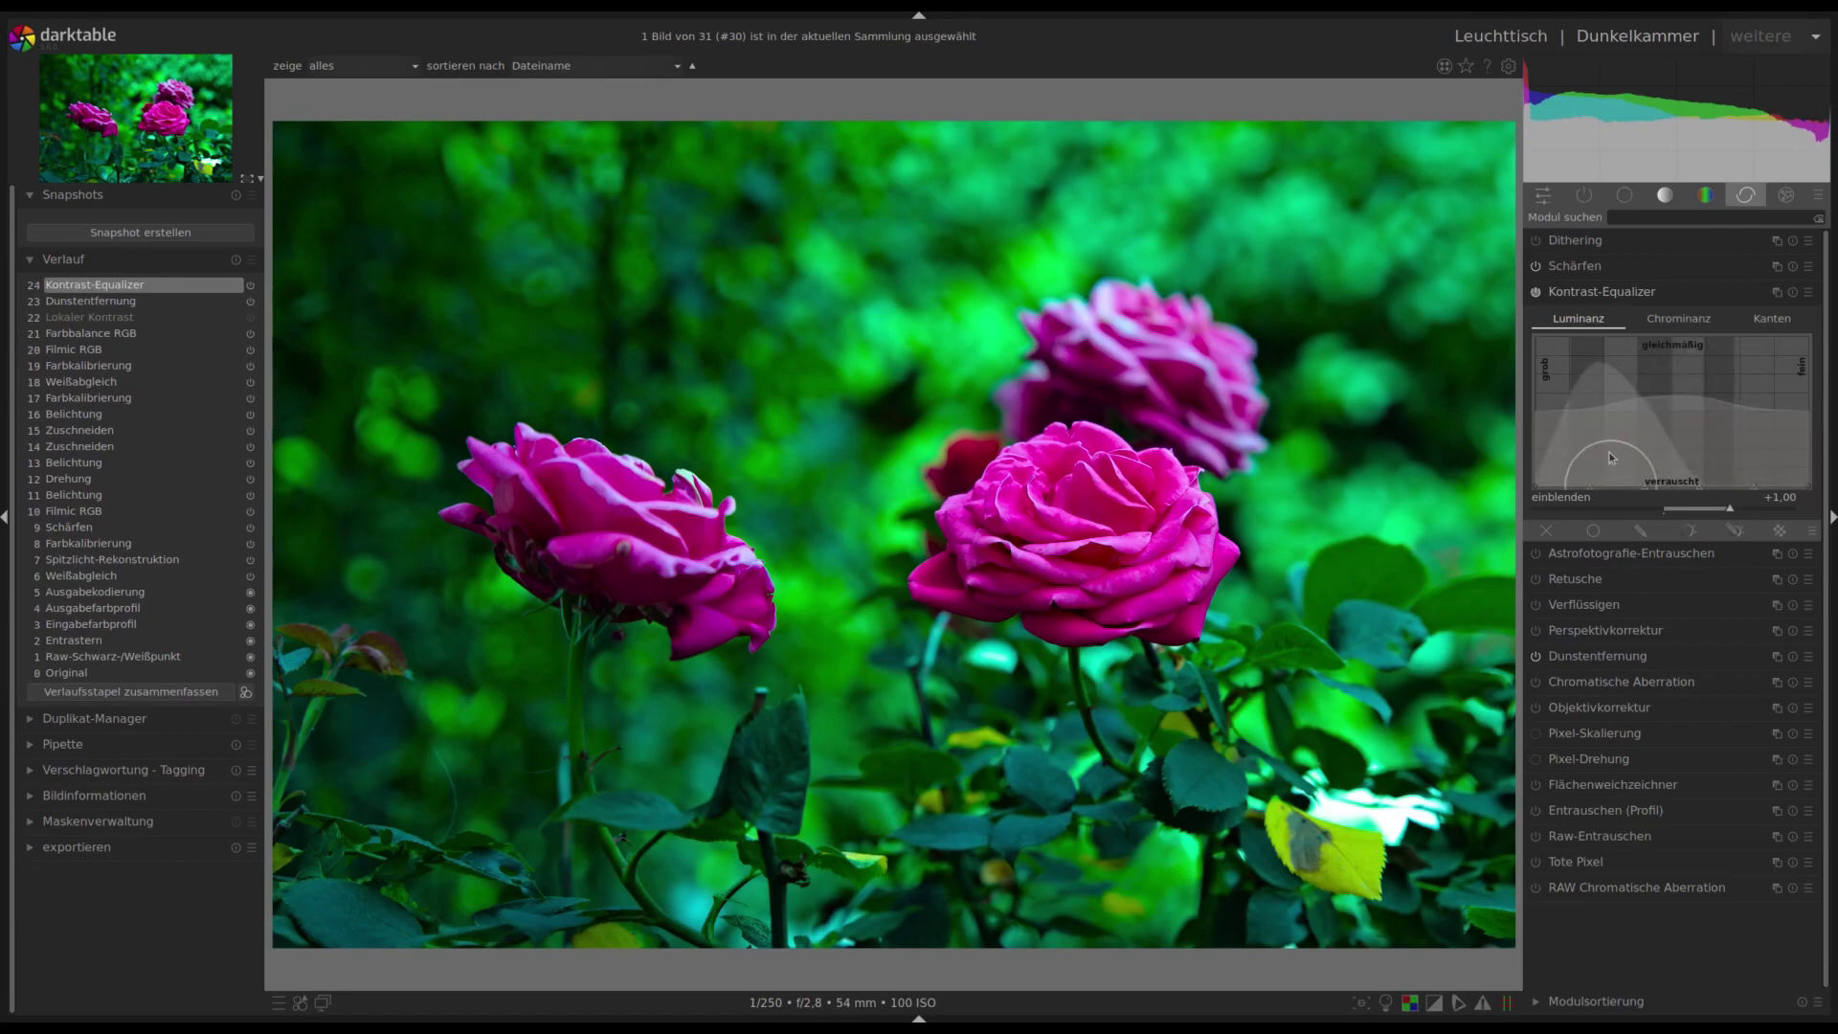
left_click_drag(1593, 405, 1593, 400)
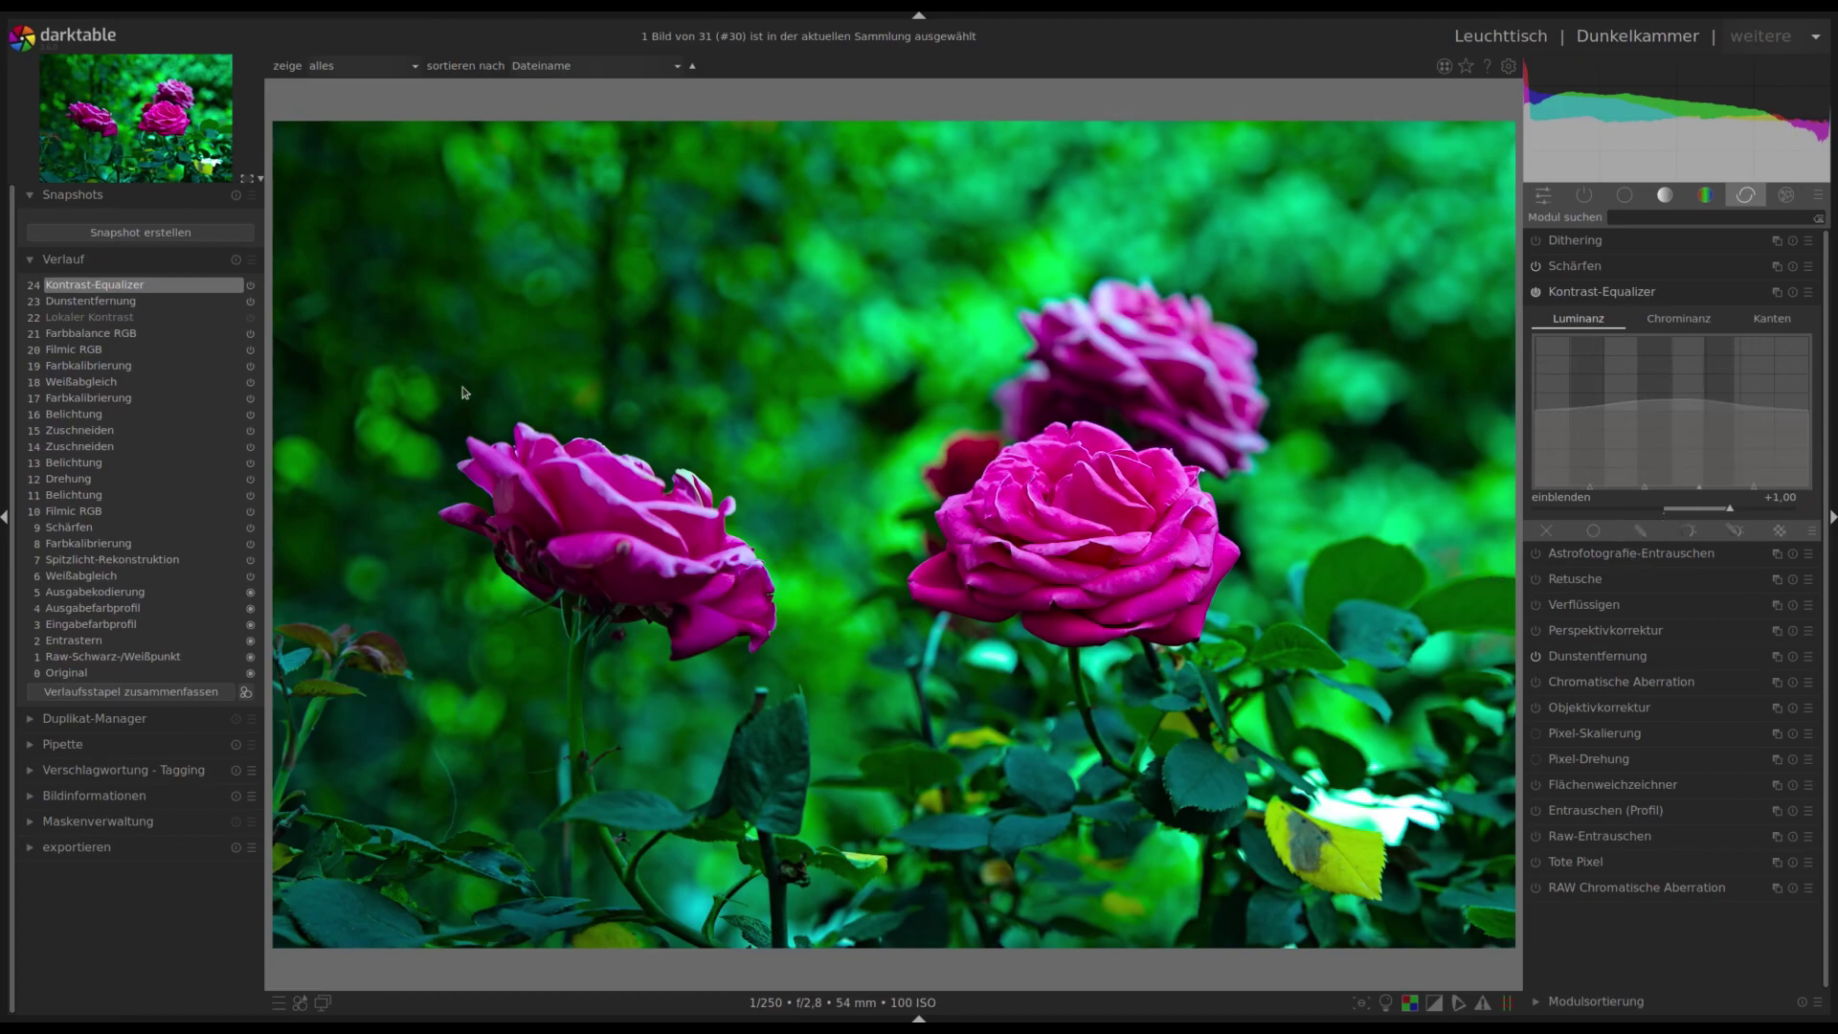
Take snapshots at the crop stage (history step 14) and the full edit (step 24).
left_click(90, 452)
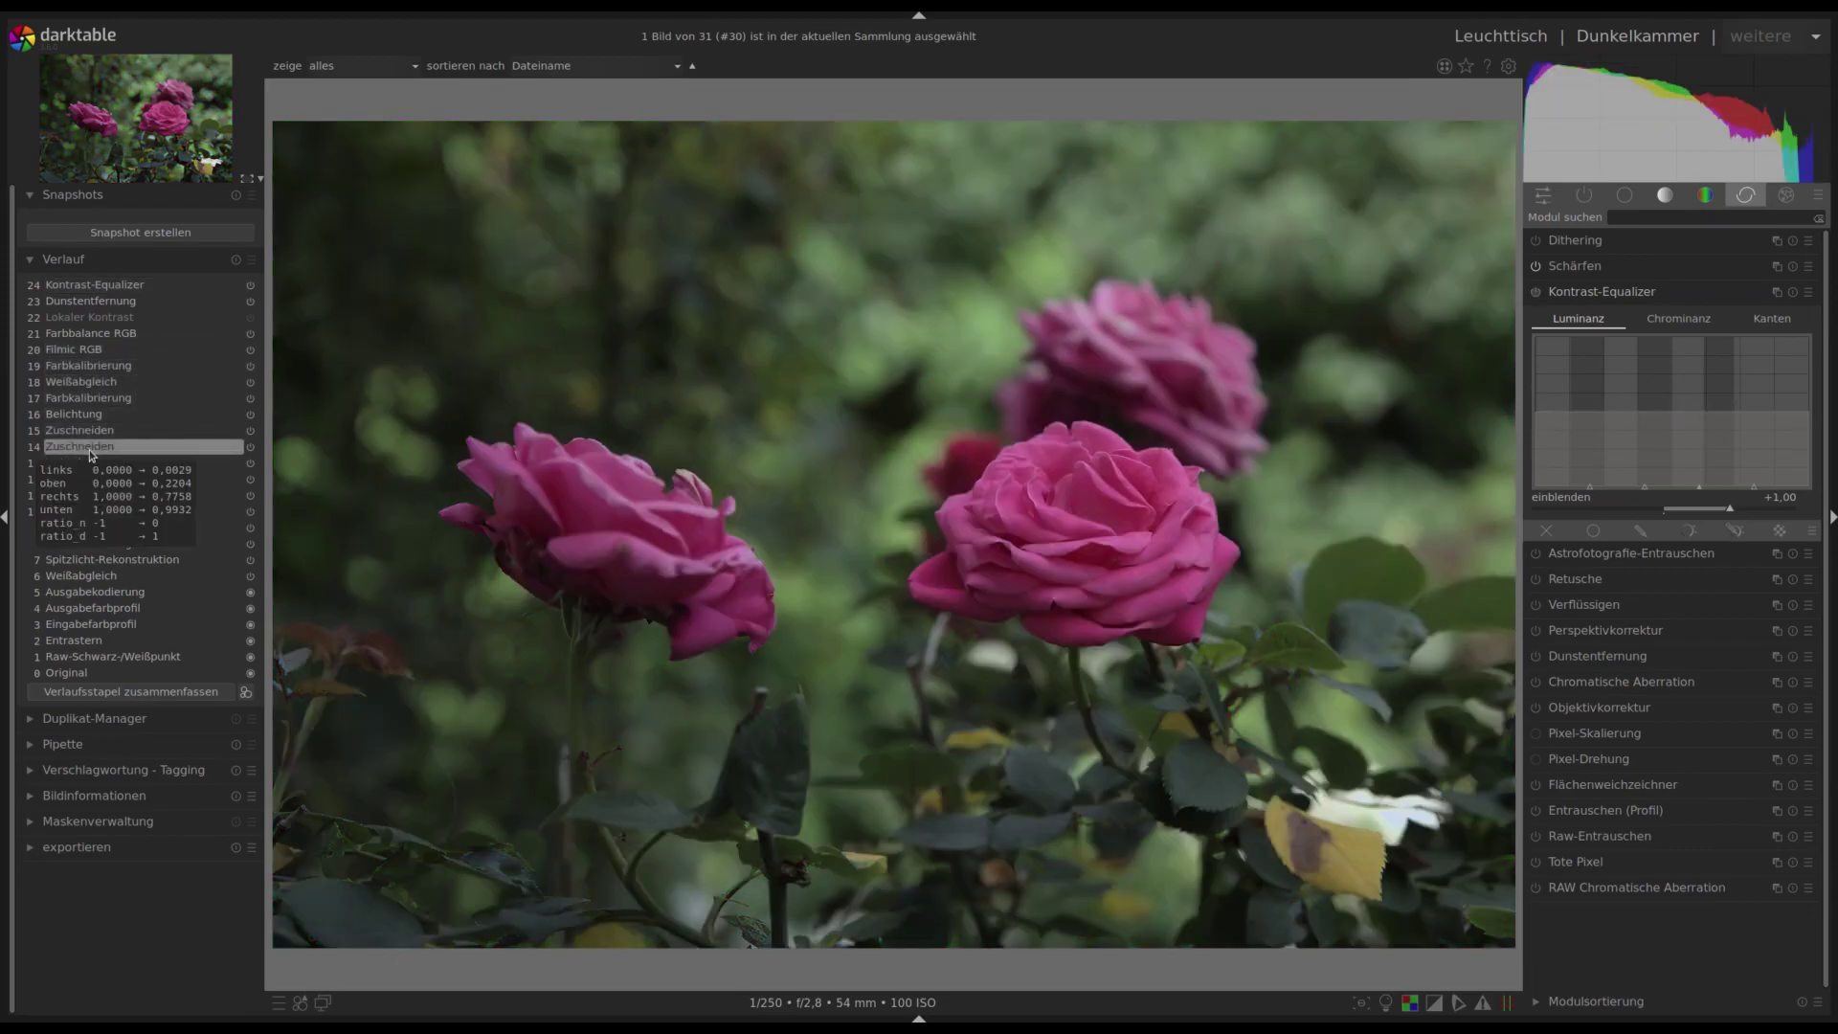
left_click(75, 287)
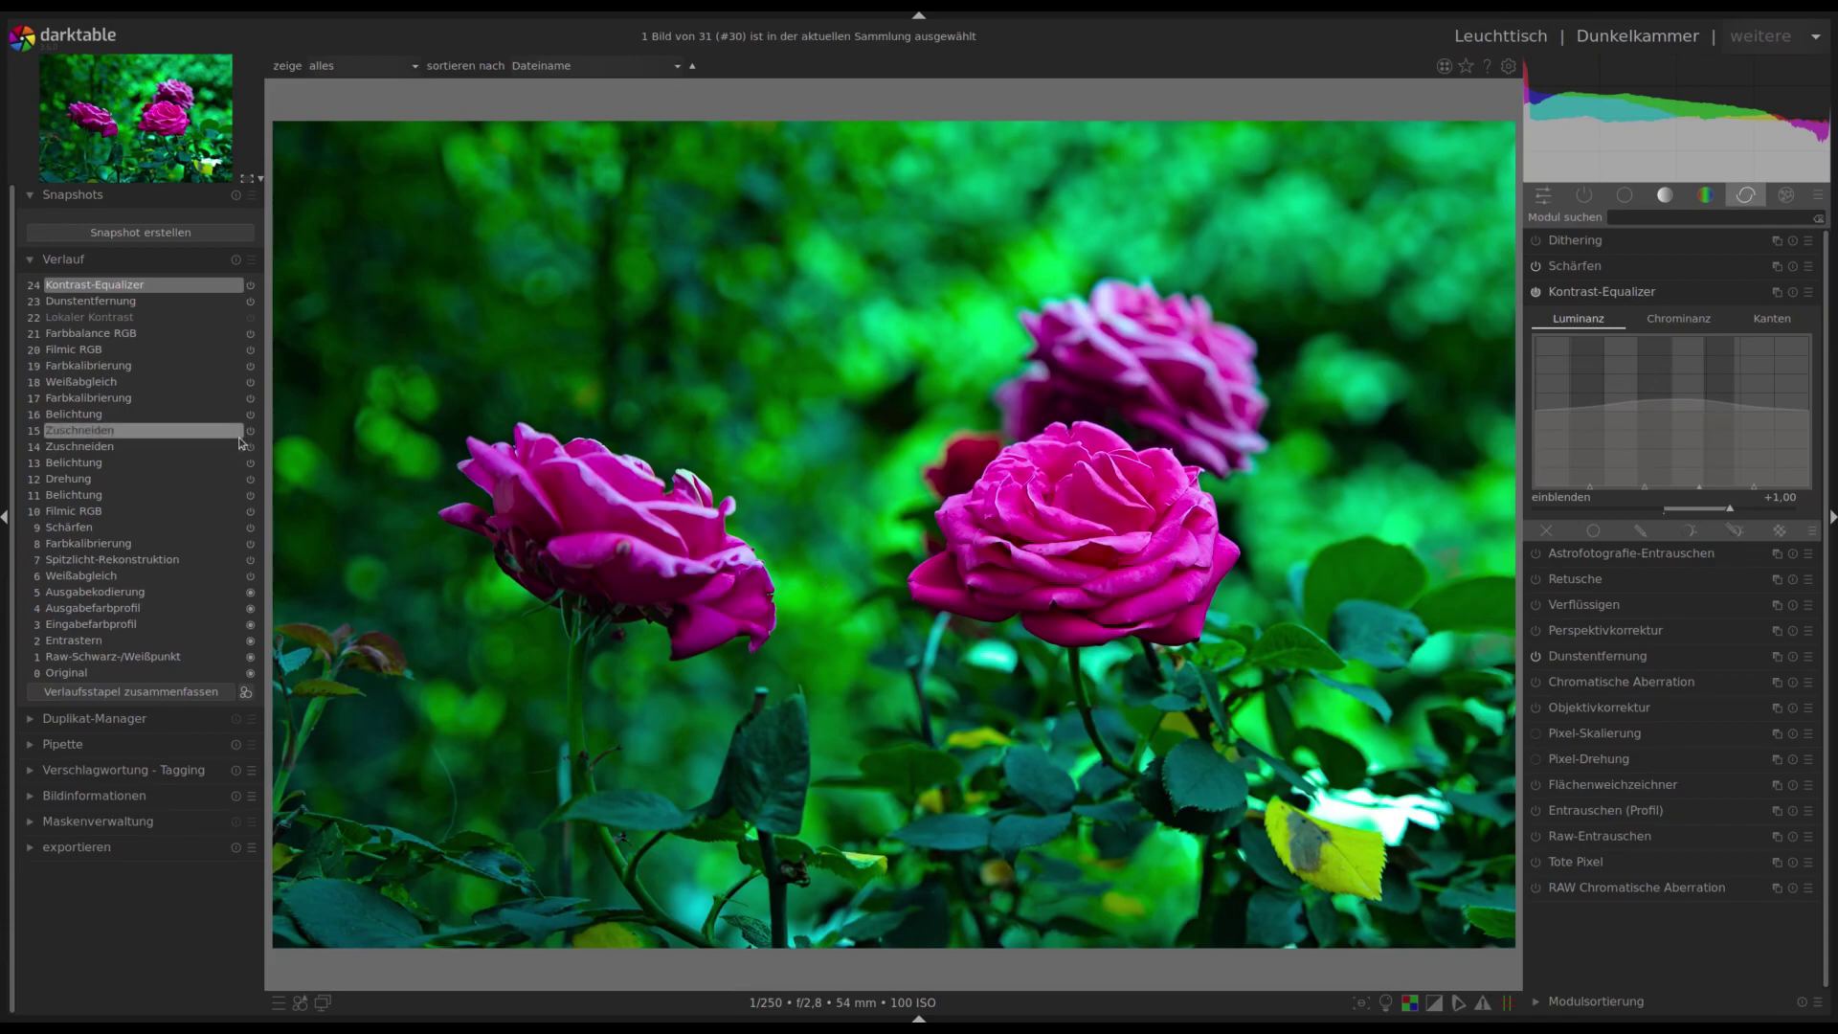
left_click(84, 447)
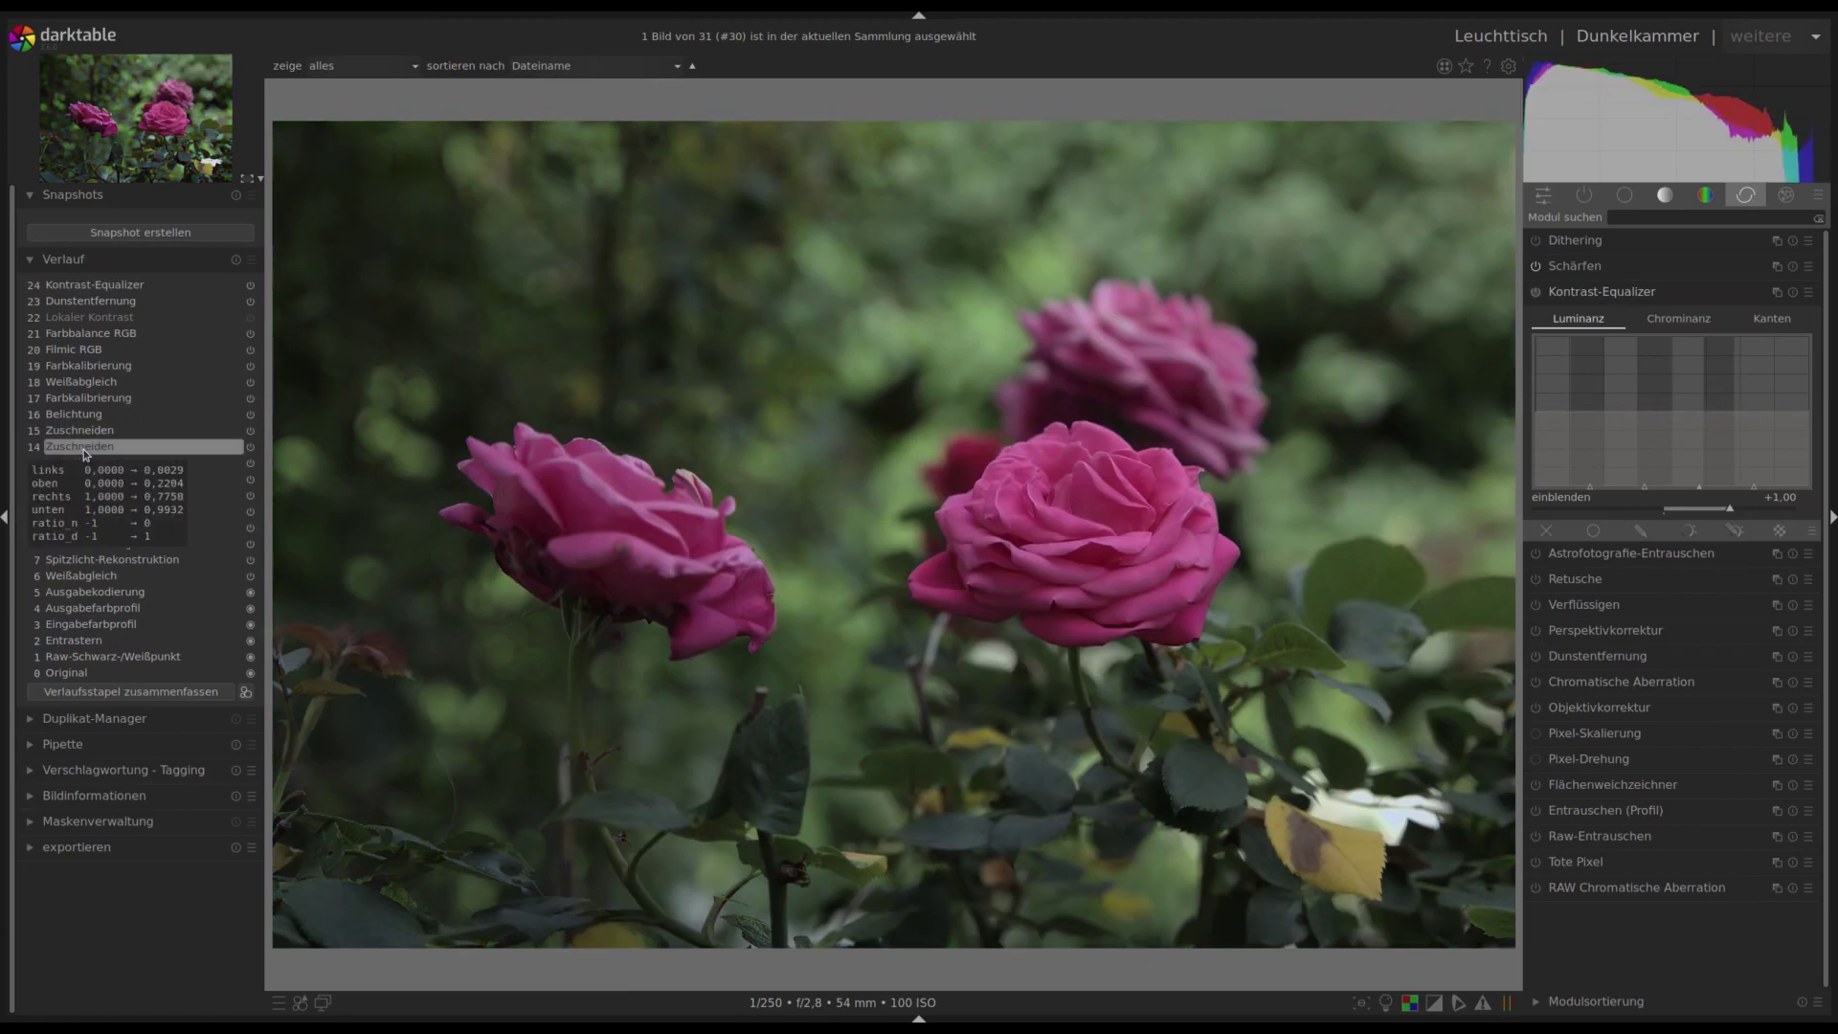
left_click(107, 235)
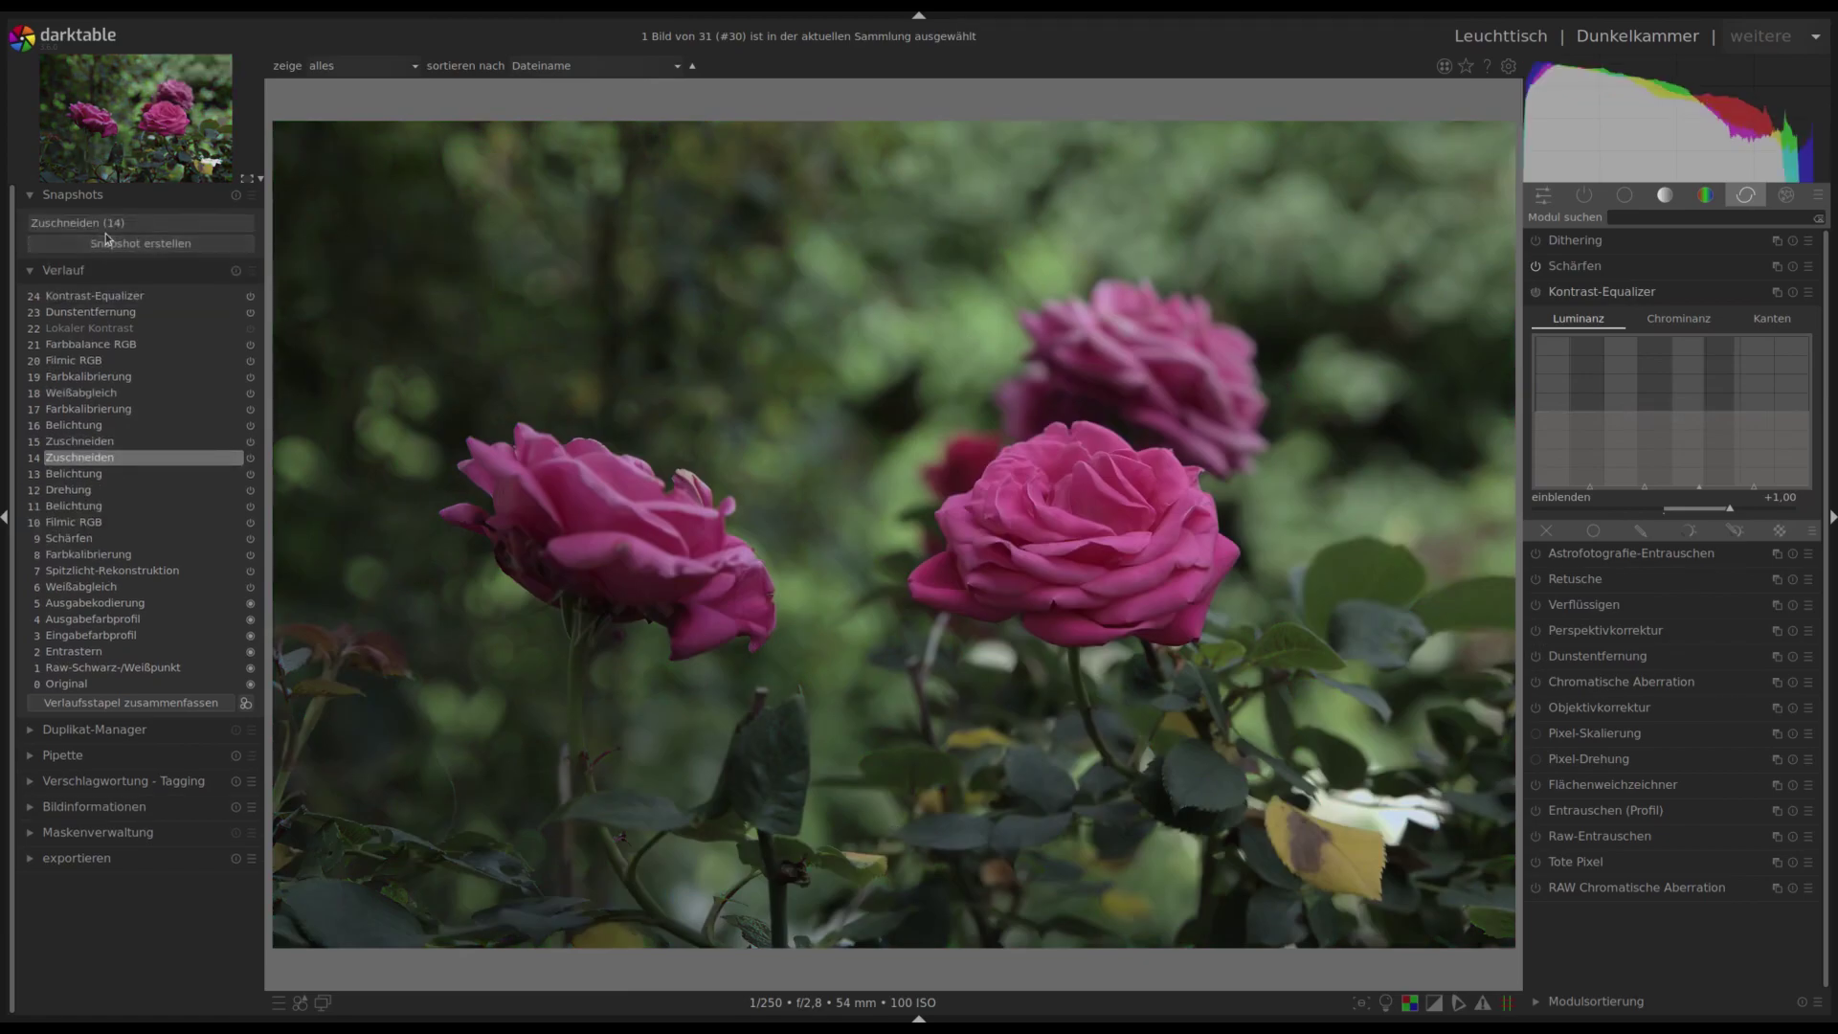
left_click(104, 298)
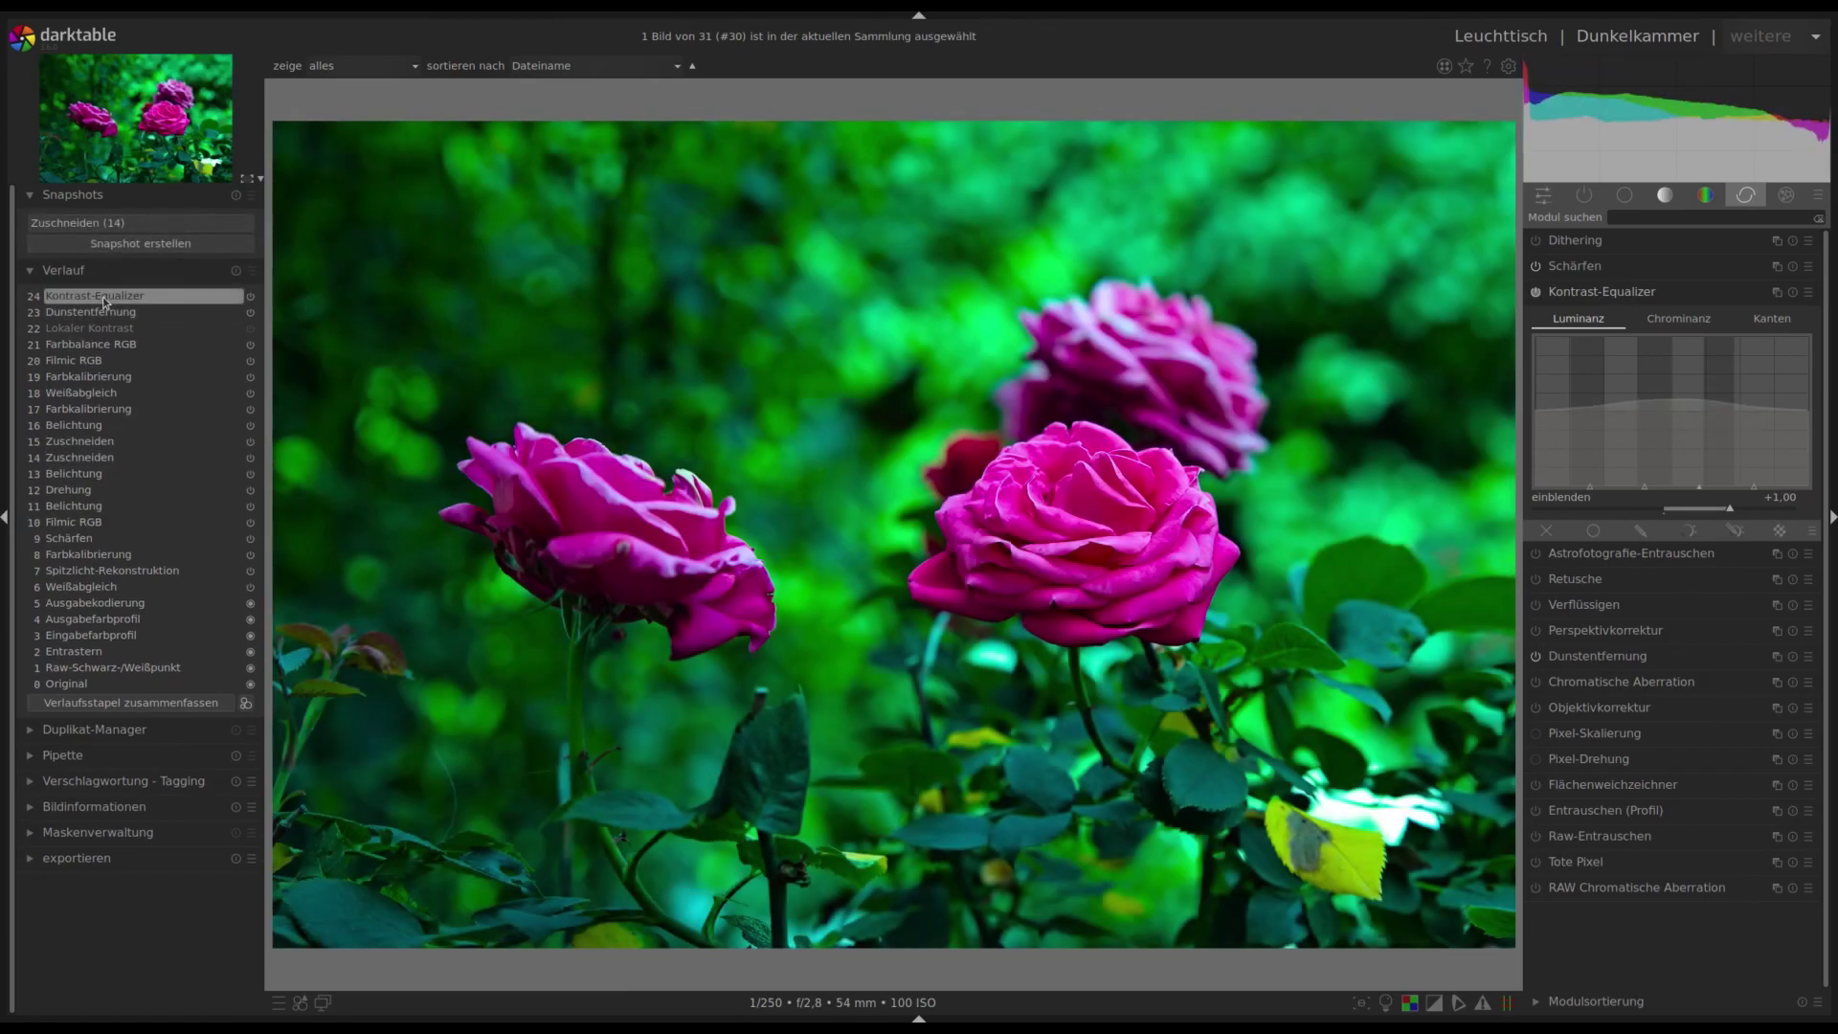
left_click(112, 244)
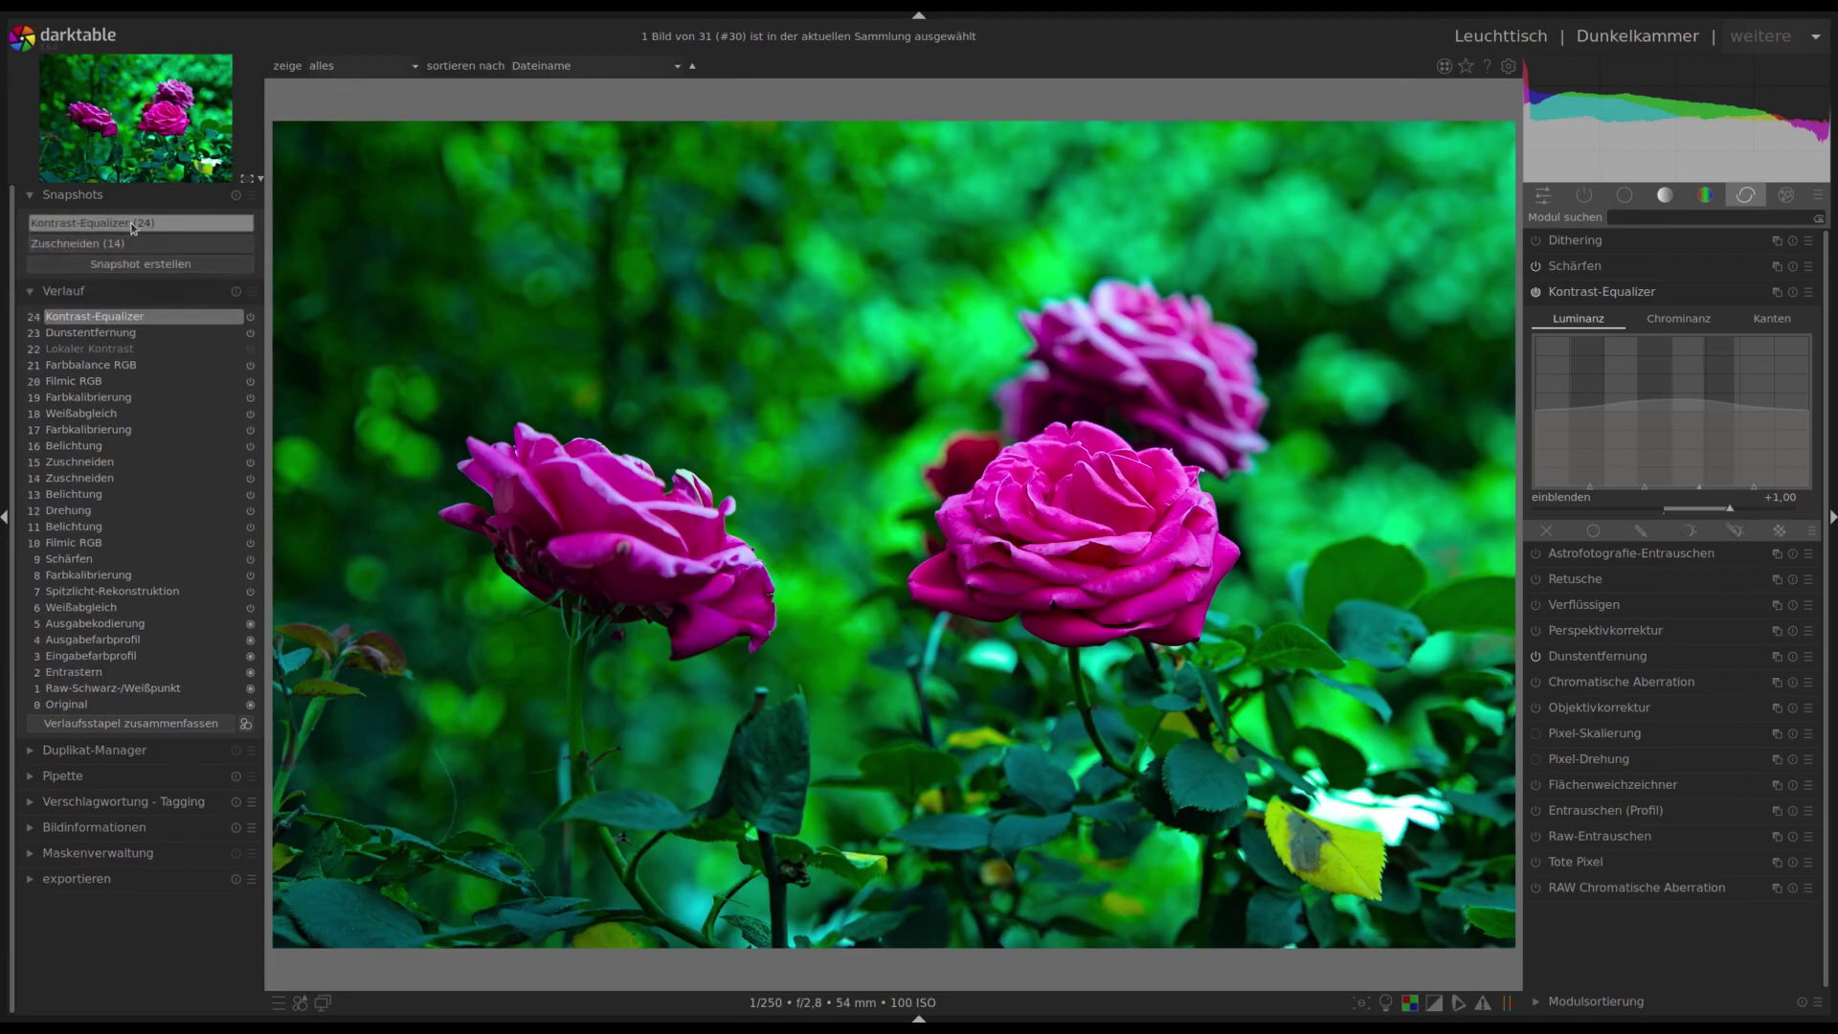
Split-compare the Kontrast-Equalizer (24) snapshot against history step 15 Zuschneiden, sliding the divider across.
left_click(132, 226)
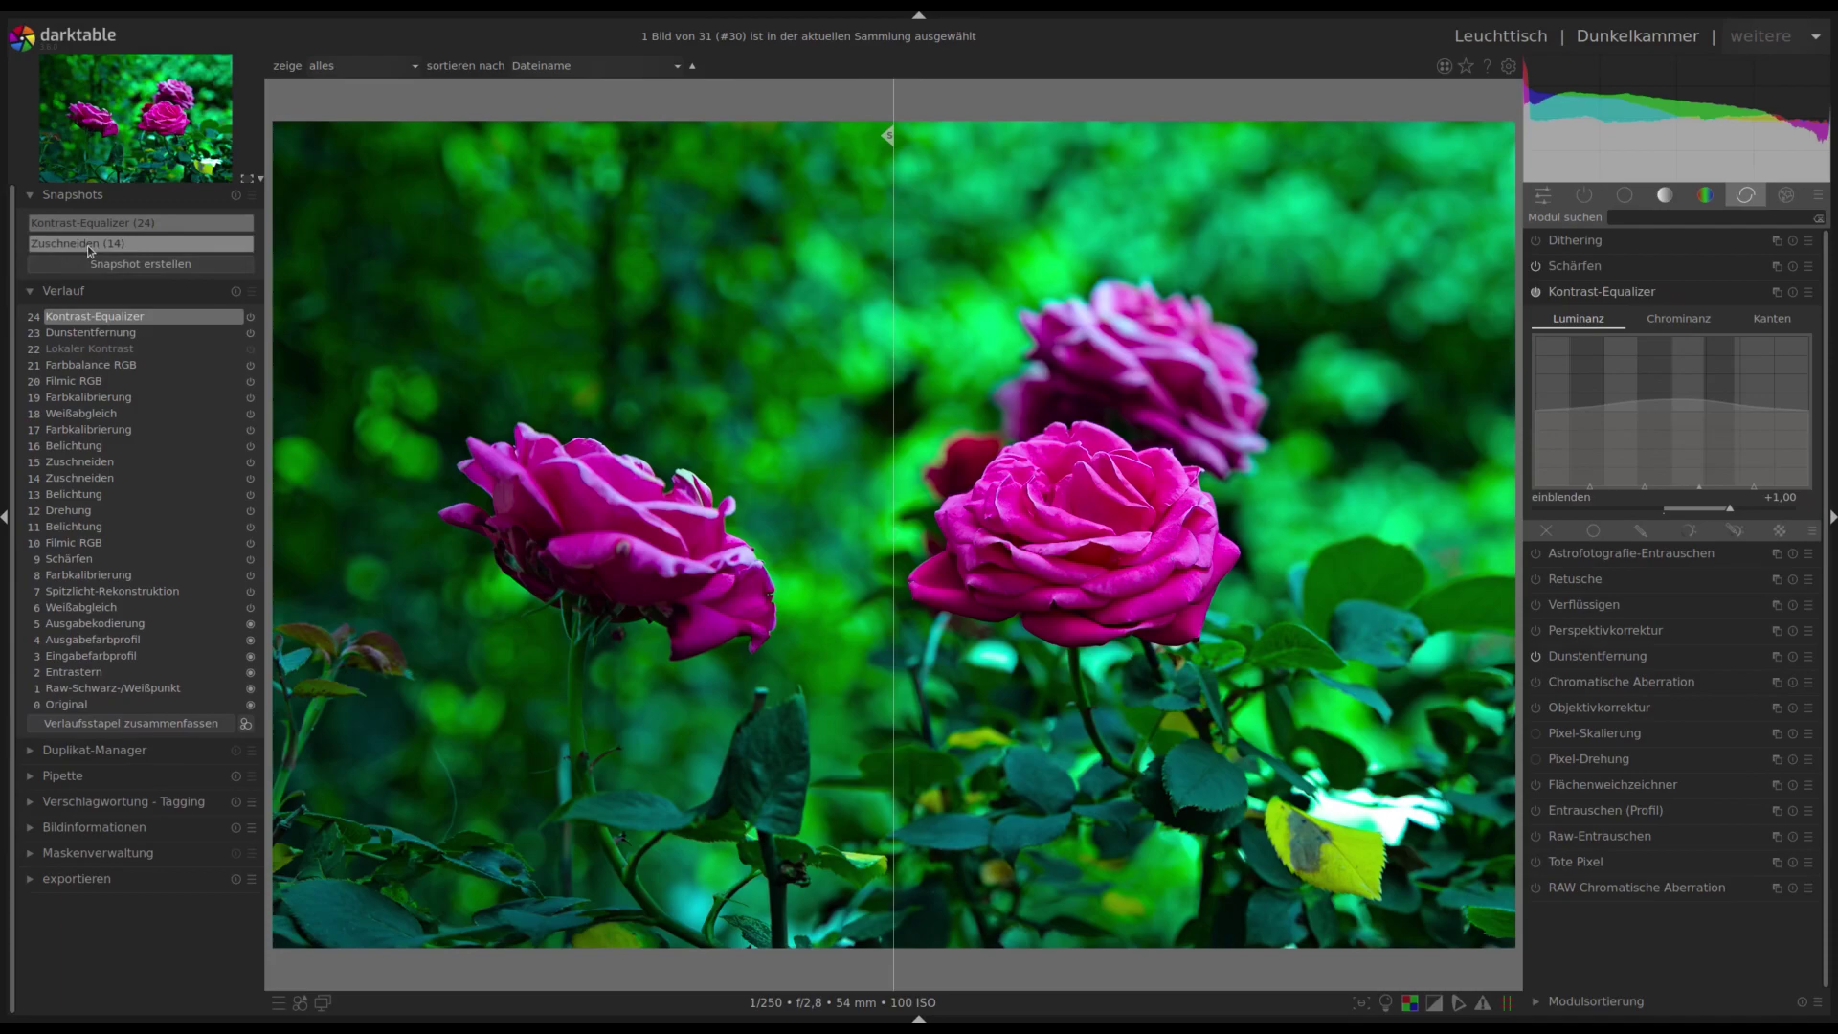
left_click(88, 461)
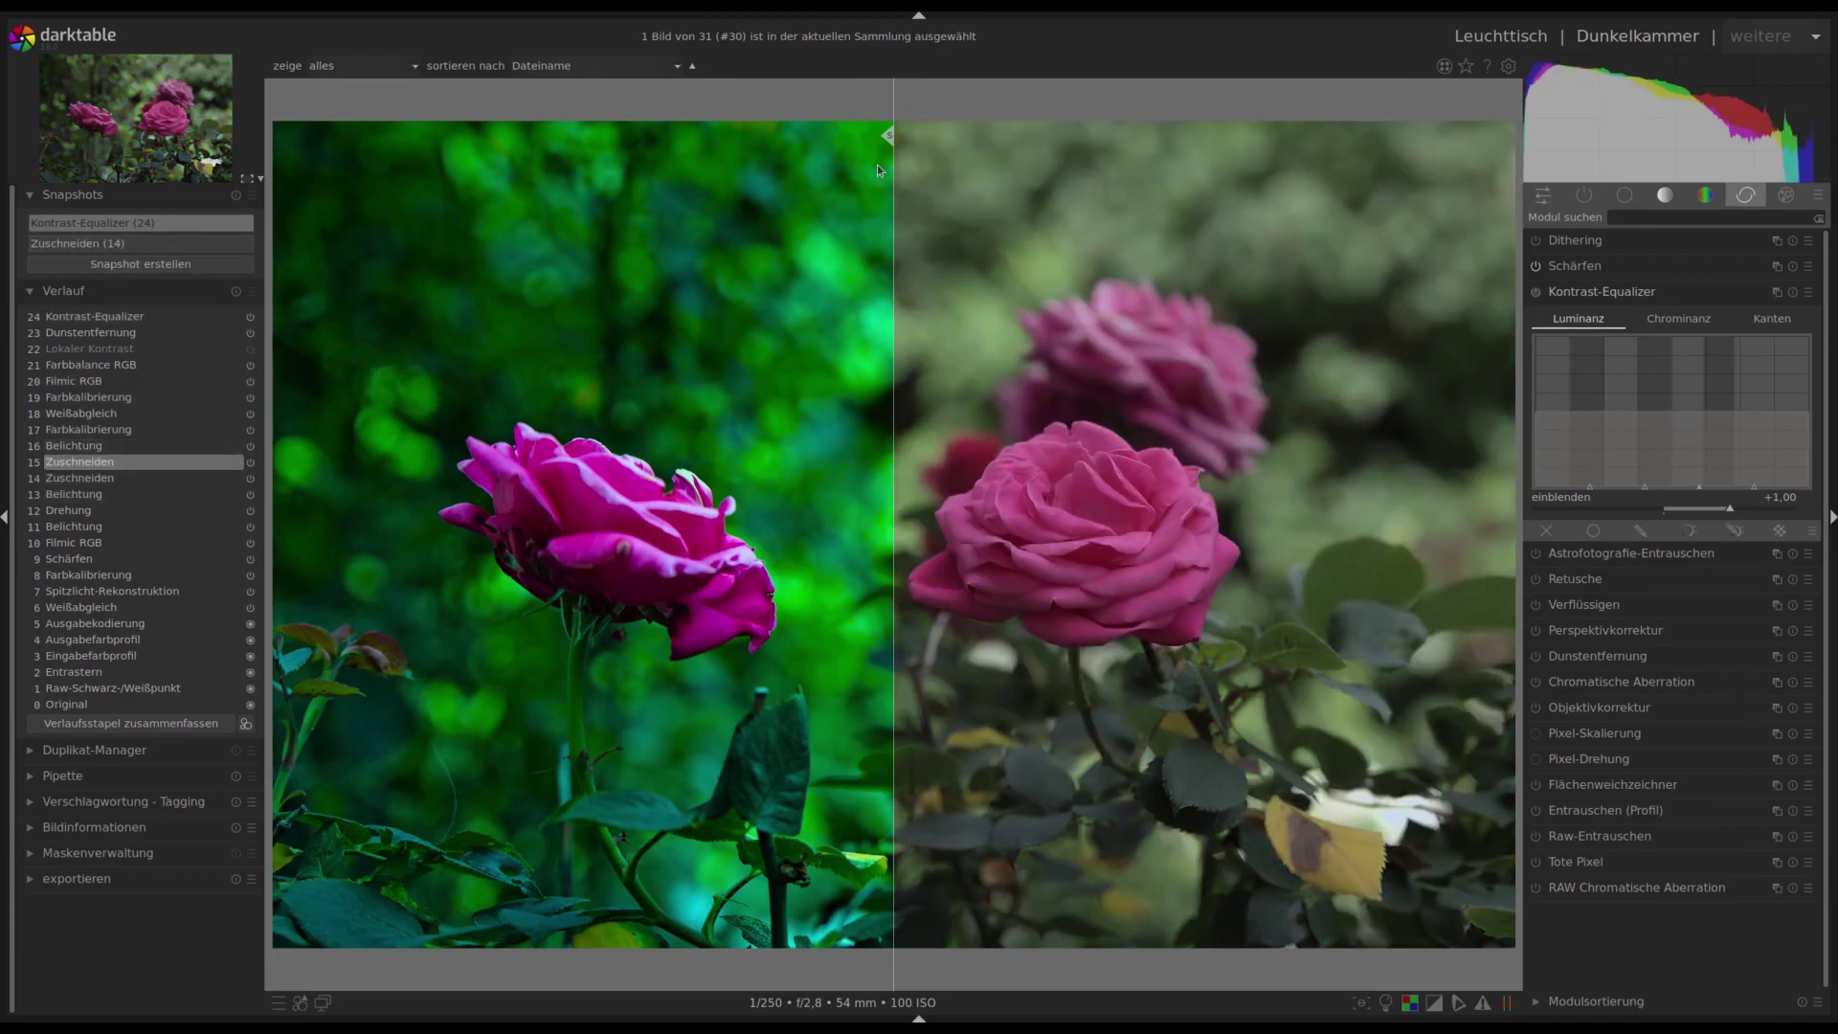
mouse_move(887, 138)
left_mouse_down()
mouse_move(350, 172)
mouse_move(1475, 238)
mouse_move(345, 276)
mouse_move(1515, 285)
left_mouse_up()
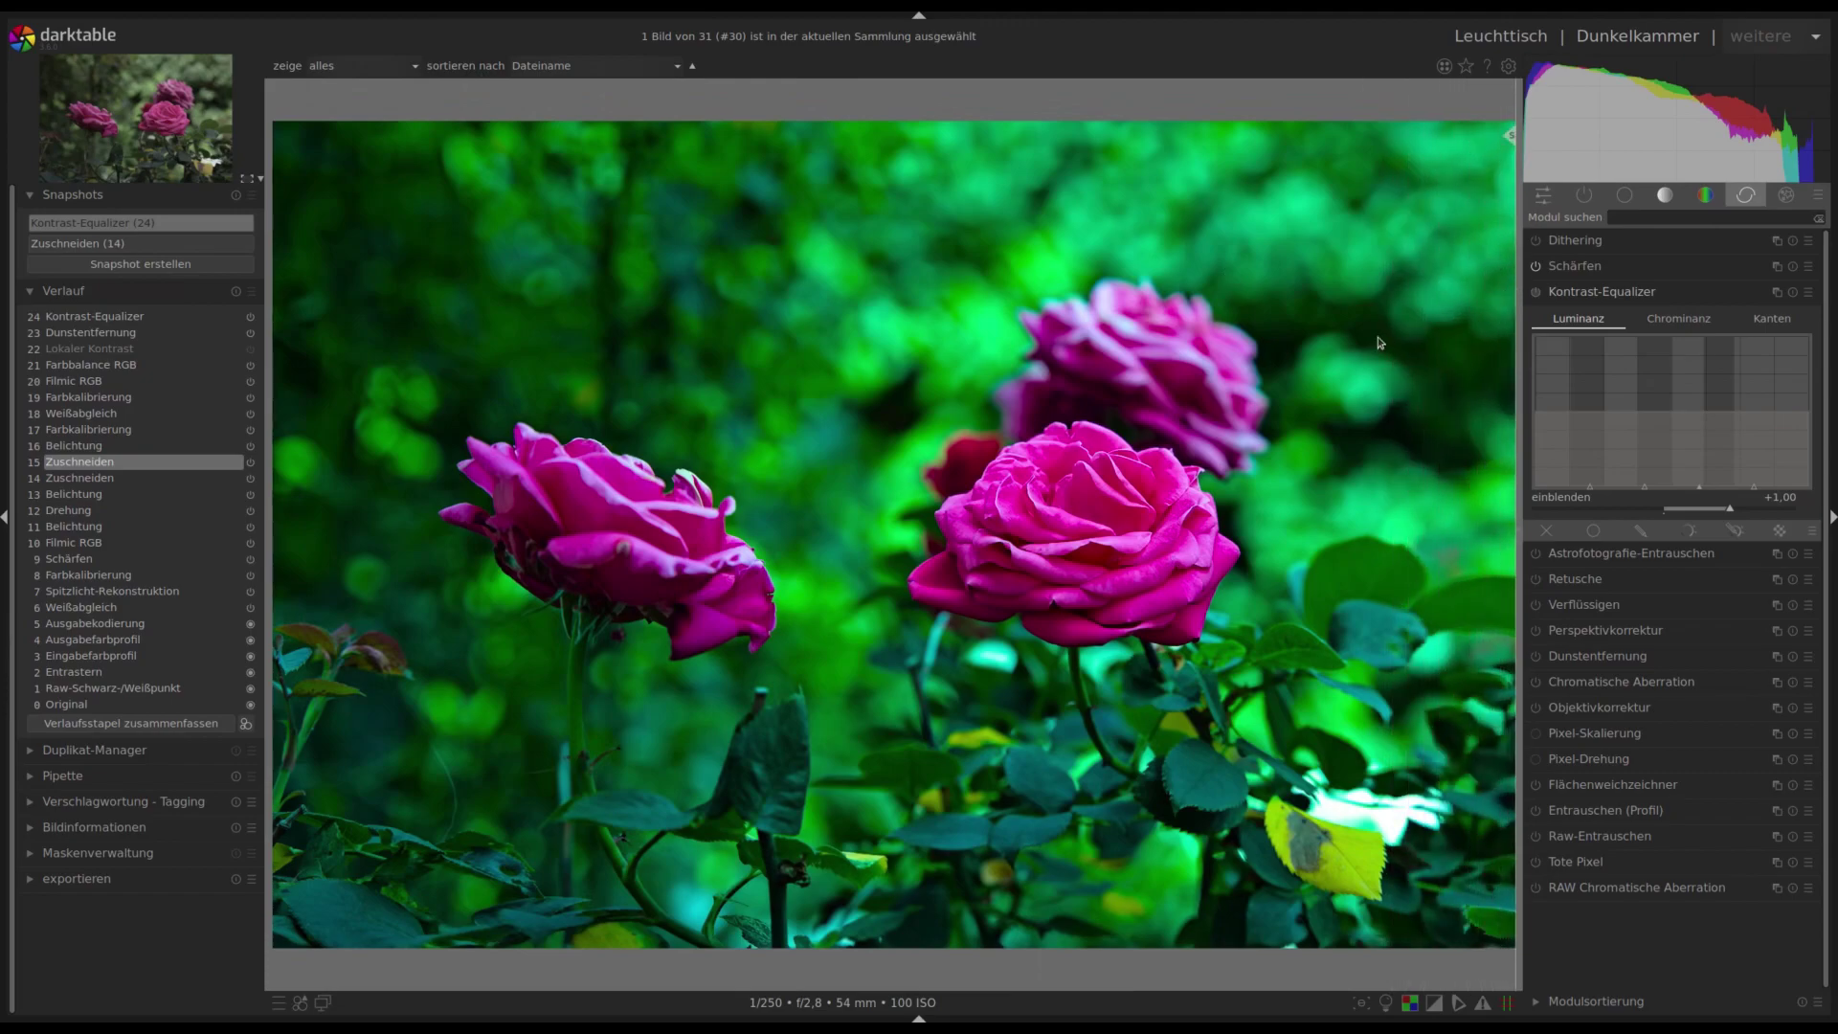